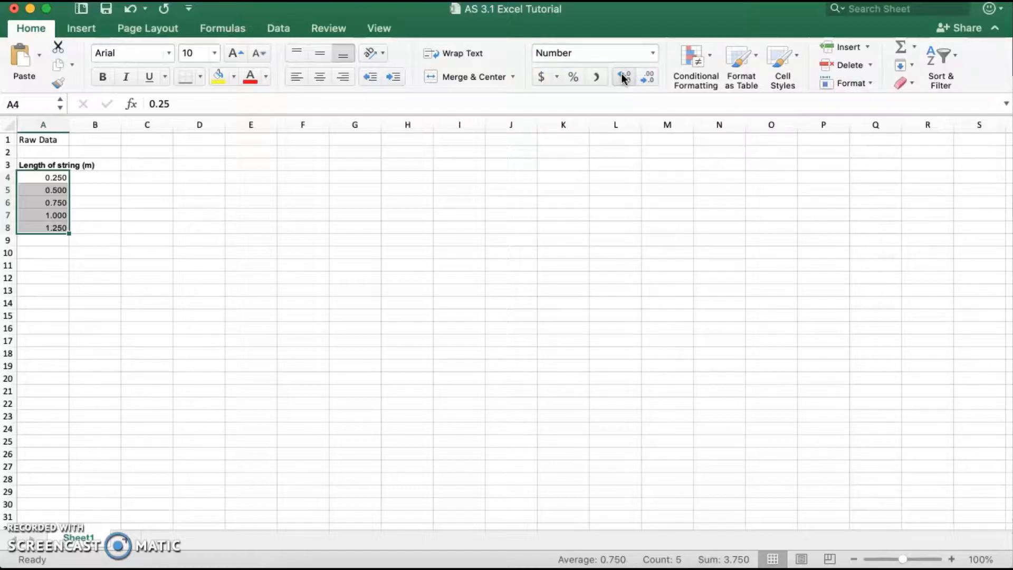
- Enter the headers Time 1 to Time 5 in B3:F3, extending the series from the first two, and Average in G3
left_click(48, 251)
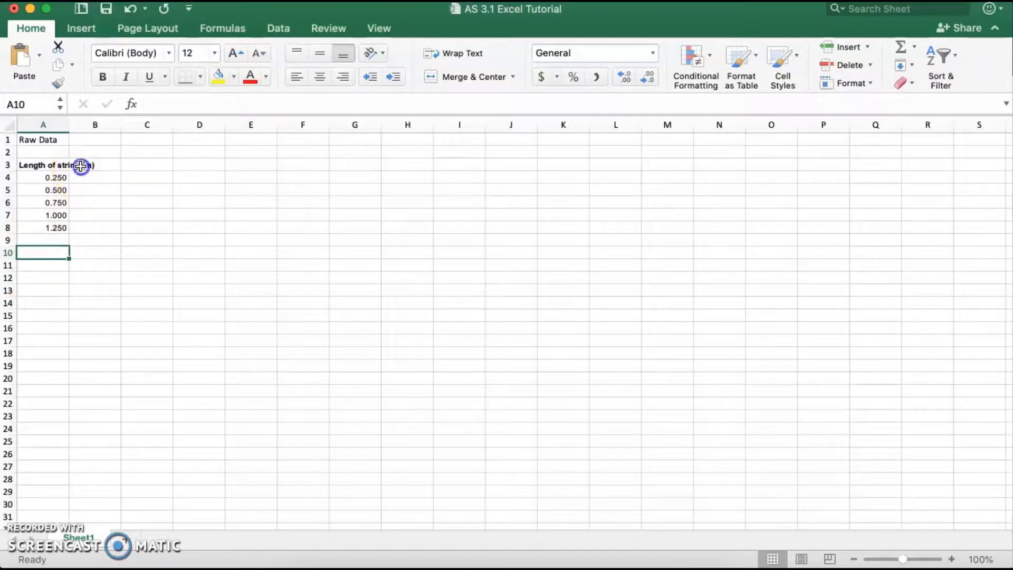
left_click(104, 164)
key("Tab")
type("Time")
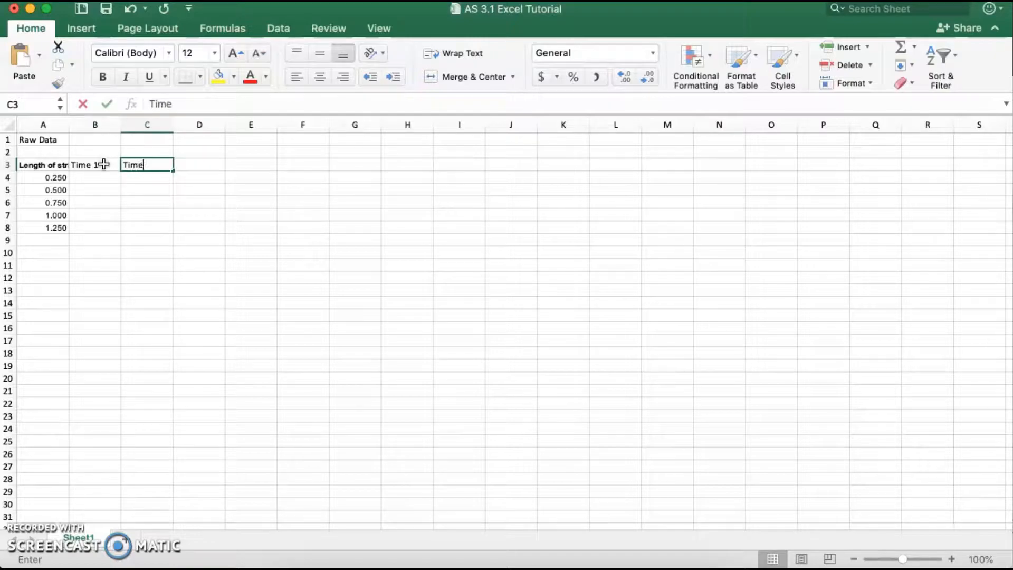
type(" 2")
left_click(129, 189)
left_click_drag(97, 164, 310, 167)
left_click(357, 167)
type("Average")
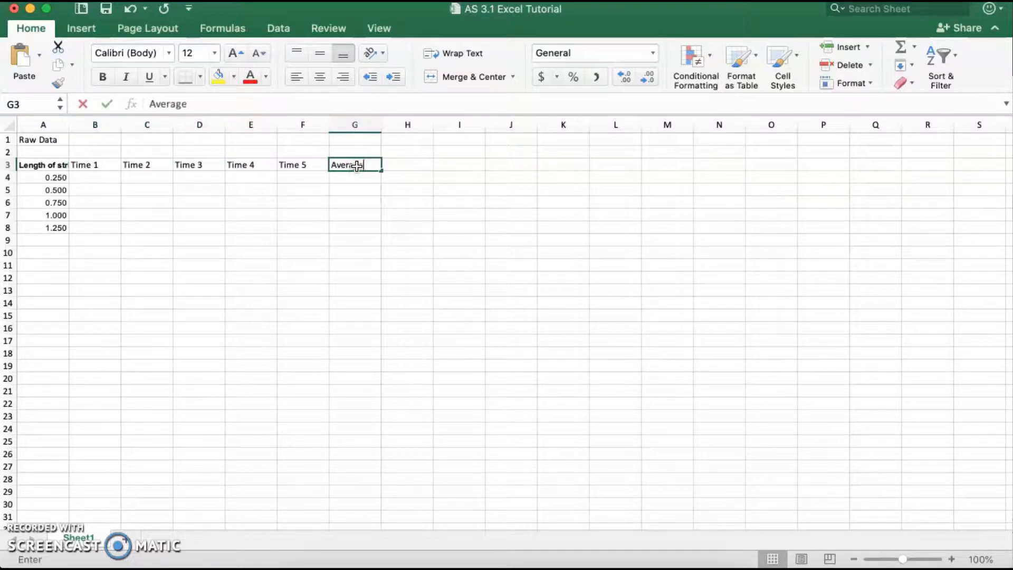
left_click(272, 187)
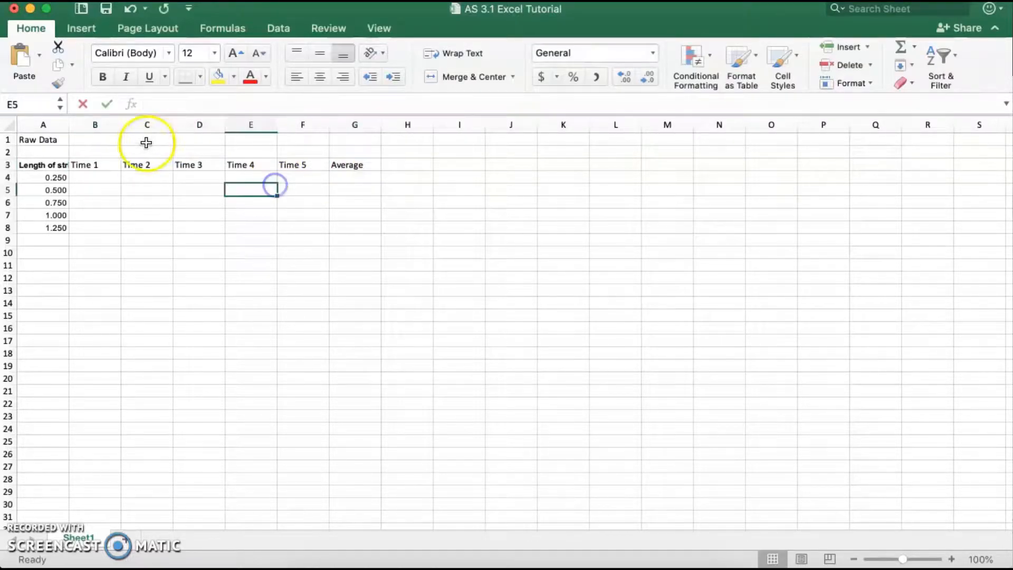
- Enter the heading "Time for 5 Oscillations (s)" in B2 and merge and center it across B2:F2
left_click_drag(104, 150, 302, 148)
type("Time for 5 Oscillations (s")
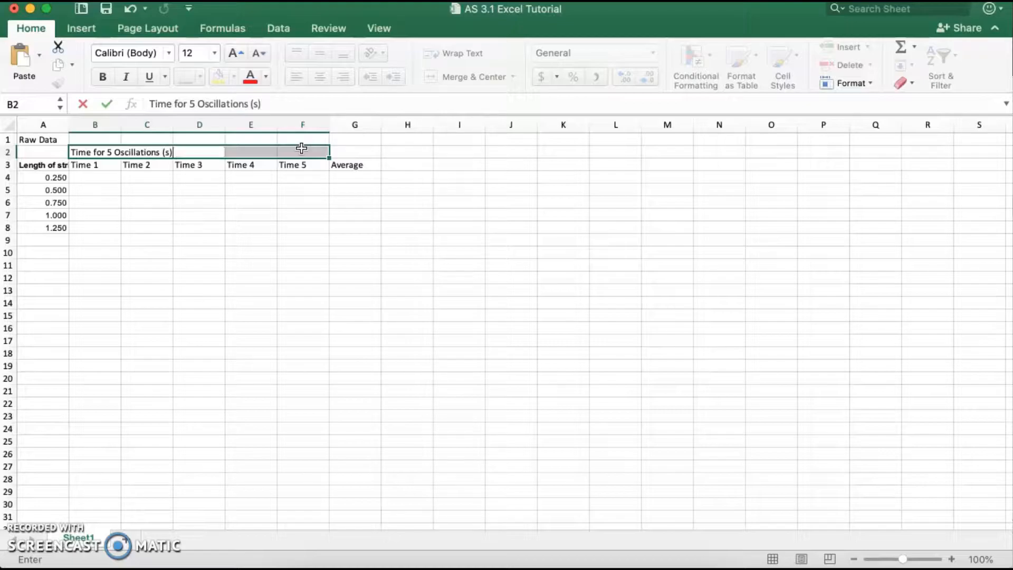
left_click(248, 200)
left_click_drag(83, 155, 296, 153)
left_click(430, 77)
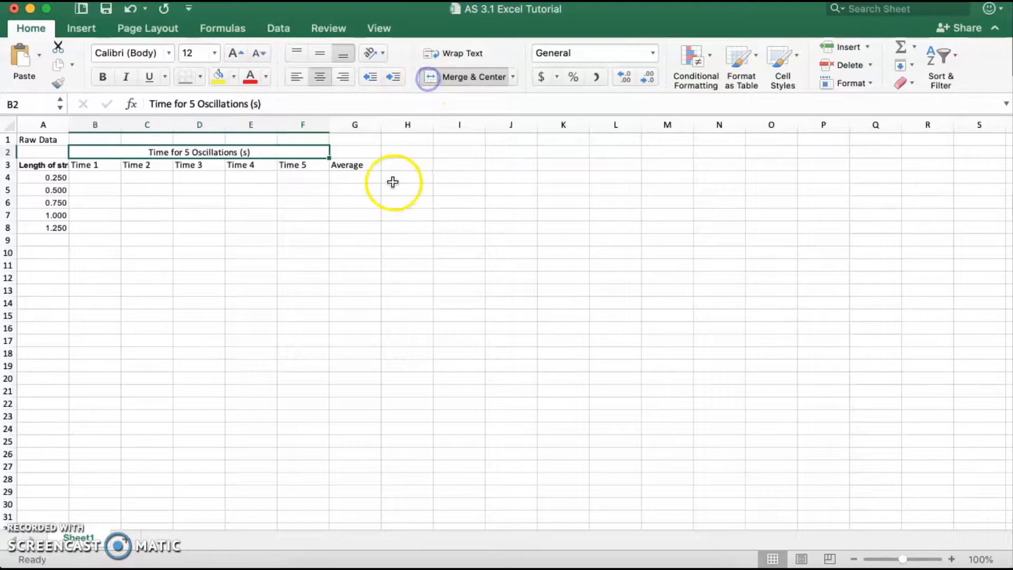
- Add the column header "Average Time for 1 Oscillation" in H3
left_click(393, 182)
left_click(400, 165)
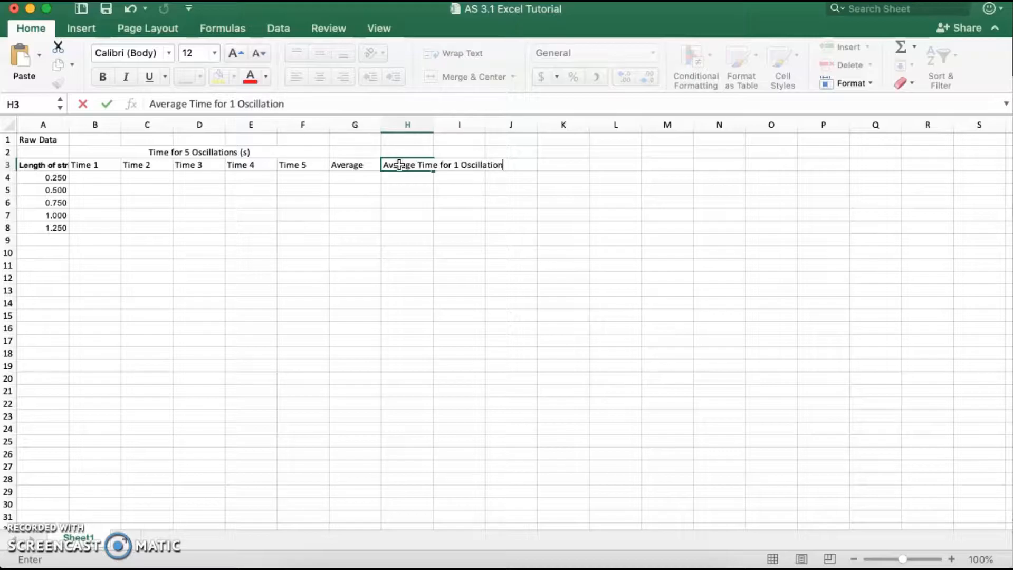
left_click(407, 214)
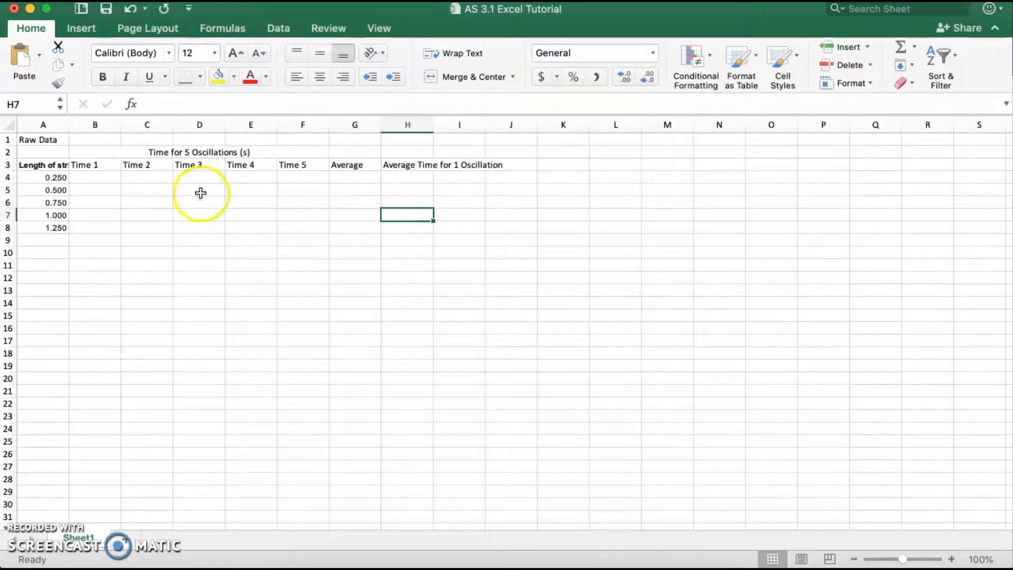
- Fill B4:F8 with the measured times for all five trials, from 1.563 in B4 to 2.65 in F8
left_click(103, 177)
type("1.563\t1.565\t1.569\t1.566\t1.568 1.797\t1.795\t1.796\t1.798\t1.797 1.982\t1.98\t1.979\t1.98\t1.981 2.378\t2.369\t2.367\t2.372\t2.369 2.62\t2.64\t2.63\t2.63\t2.65")
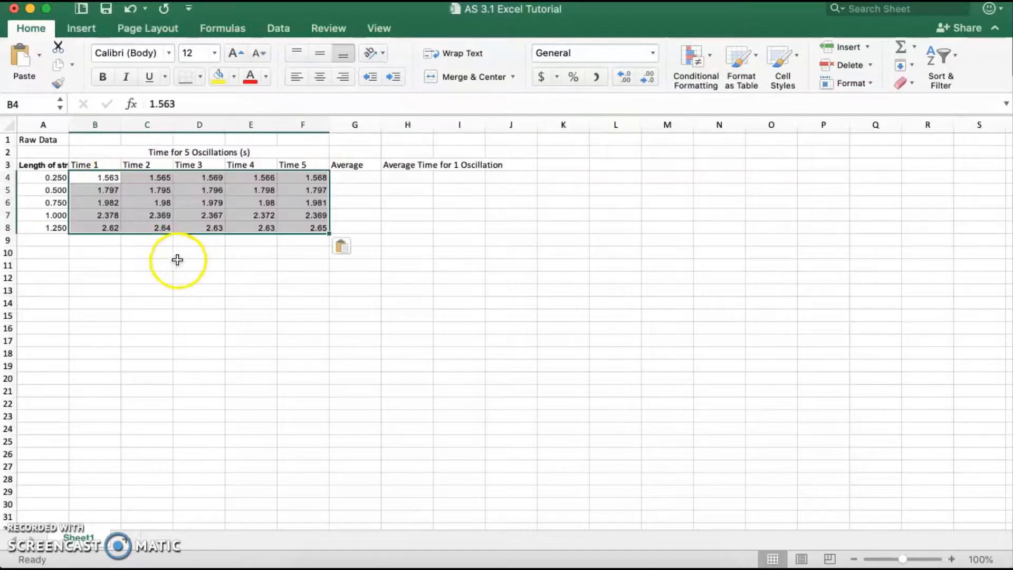
left_click(181, 263)
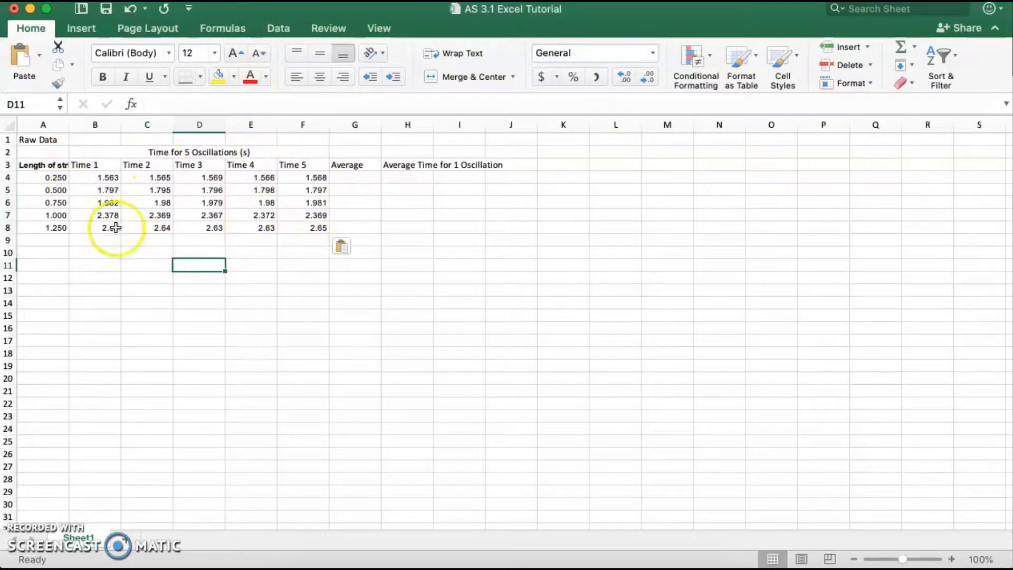
- Calculate the average of the five times with =AVERAGE(B4:F4) in G4 and fill the formula down to G8
left_click(350, 178)
type("=A")
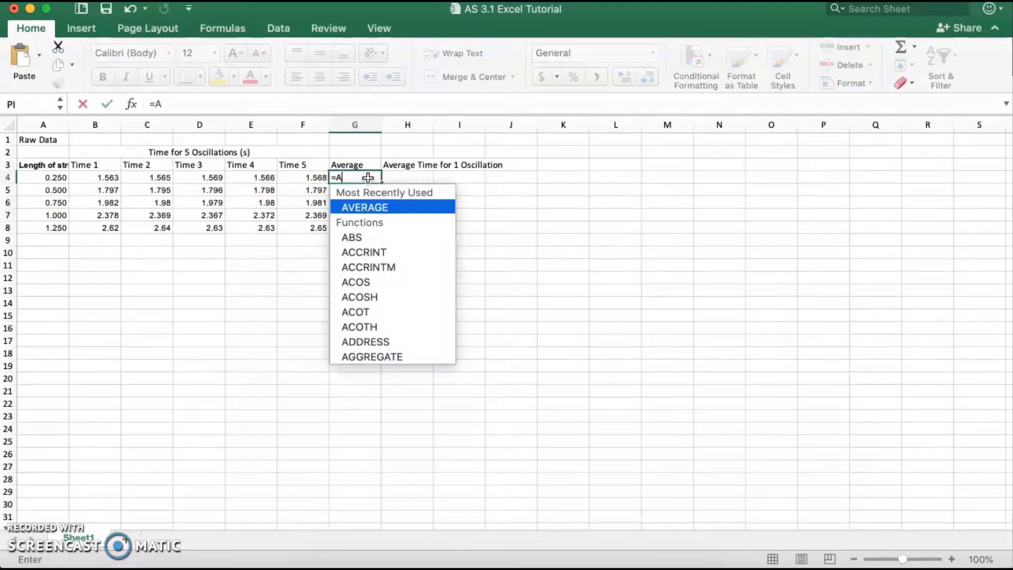
double_click(361, 205)
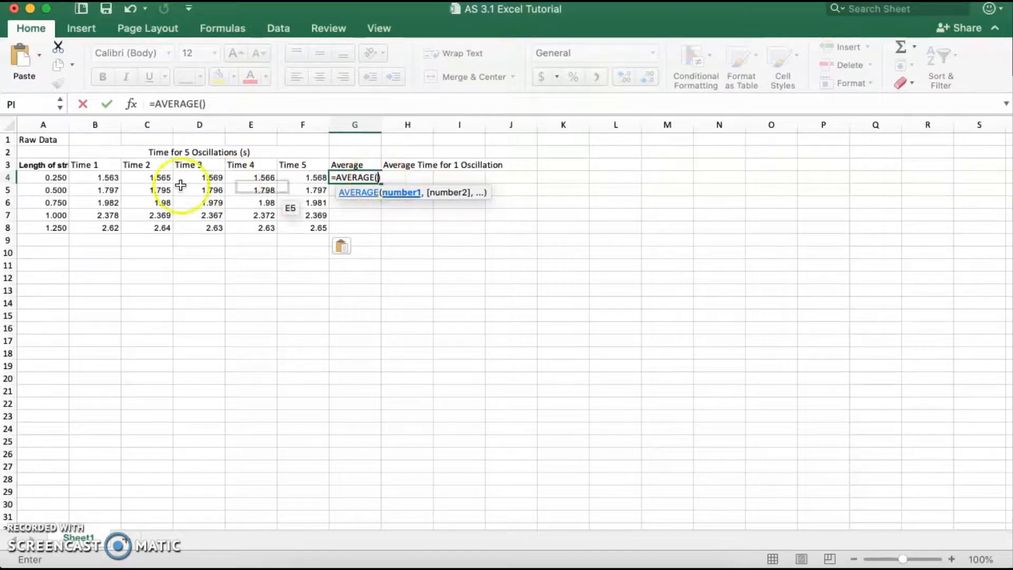
left_click_drag(102, 178, 295, 178)
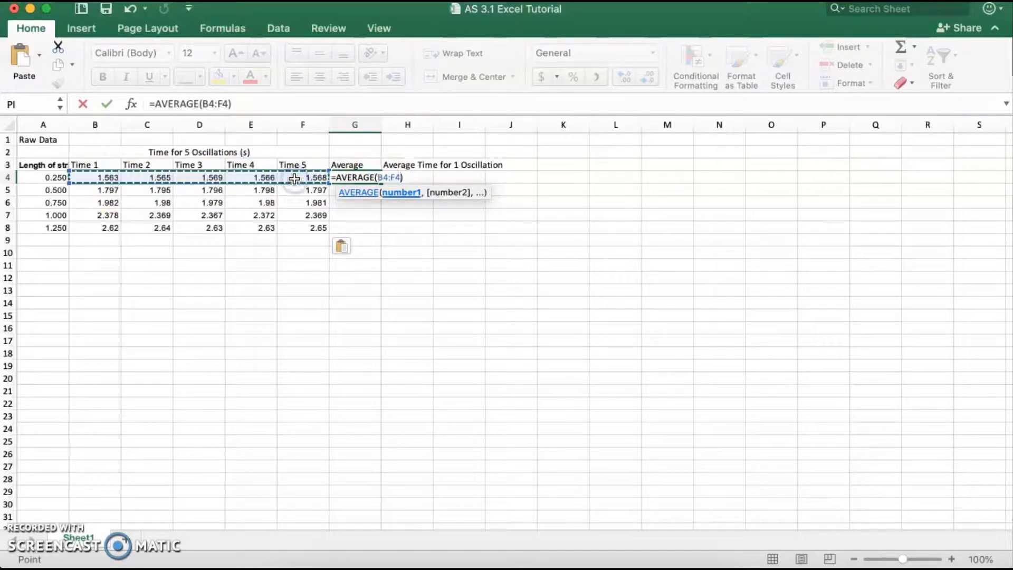
key("Return")
left_click(351, 180)
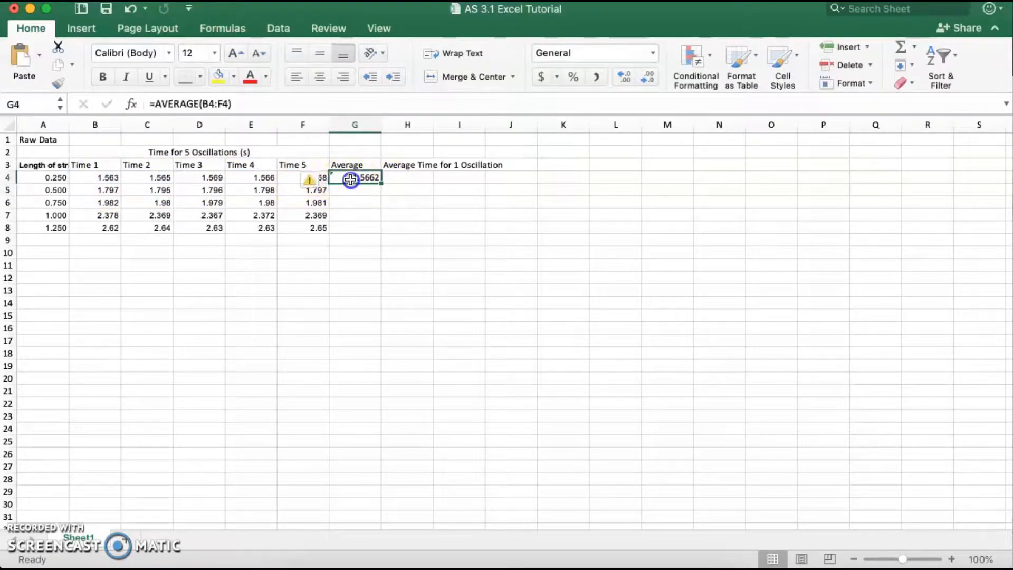
left_click_drag(382, 184, 379, 230)
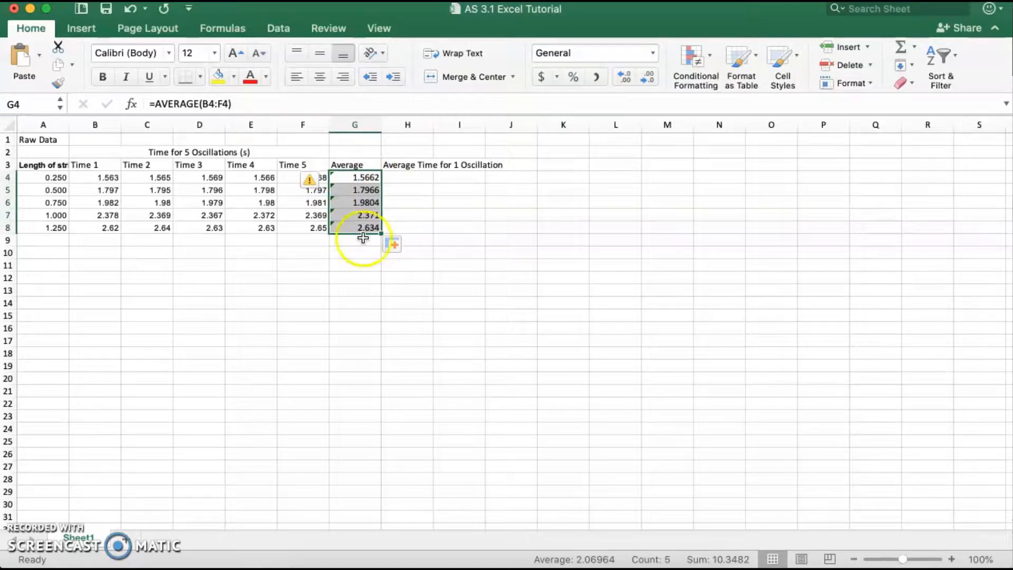
- Calculate the time for one oscillation with =G4/5 in H4 and fill the formula down to H8
left_click(398, 176)
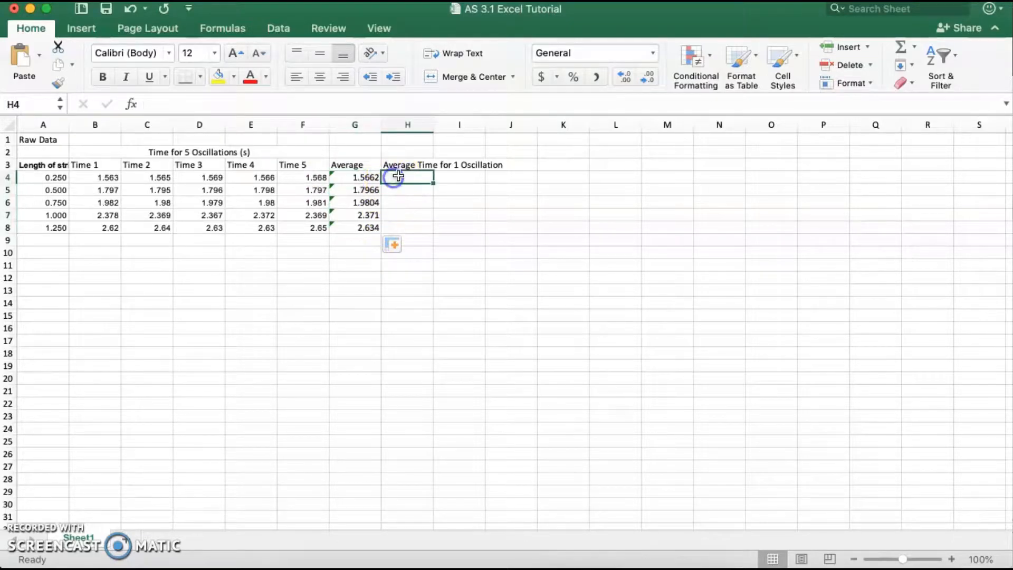
left_click(348, 175)
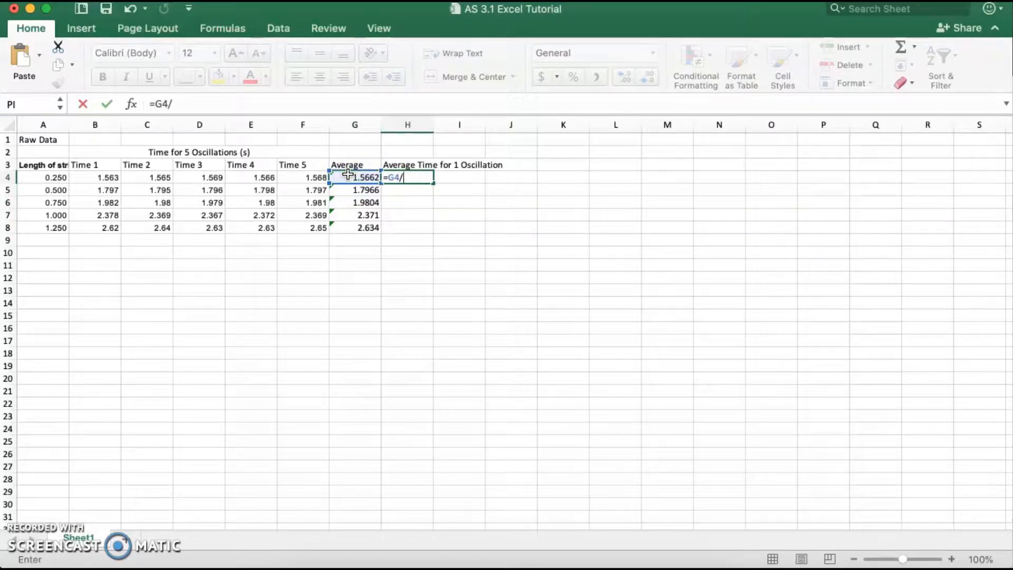
type("/5")
key("Return")
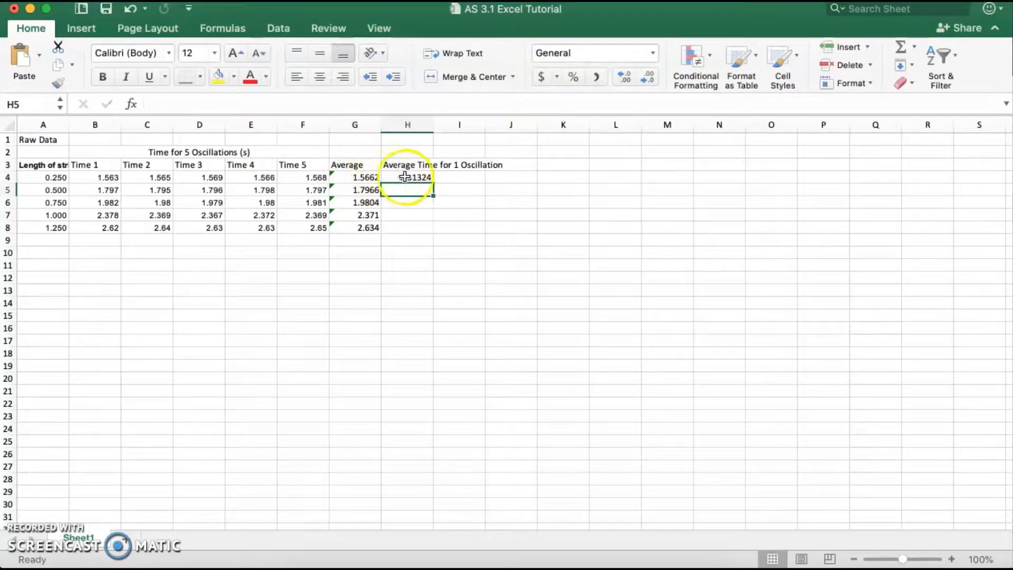
left_click(401, 178)
left_click_drag(433, 183, 432, 233)
left_click(421, 249)
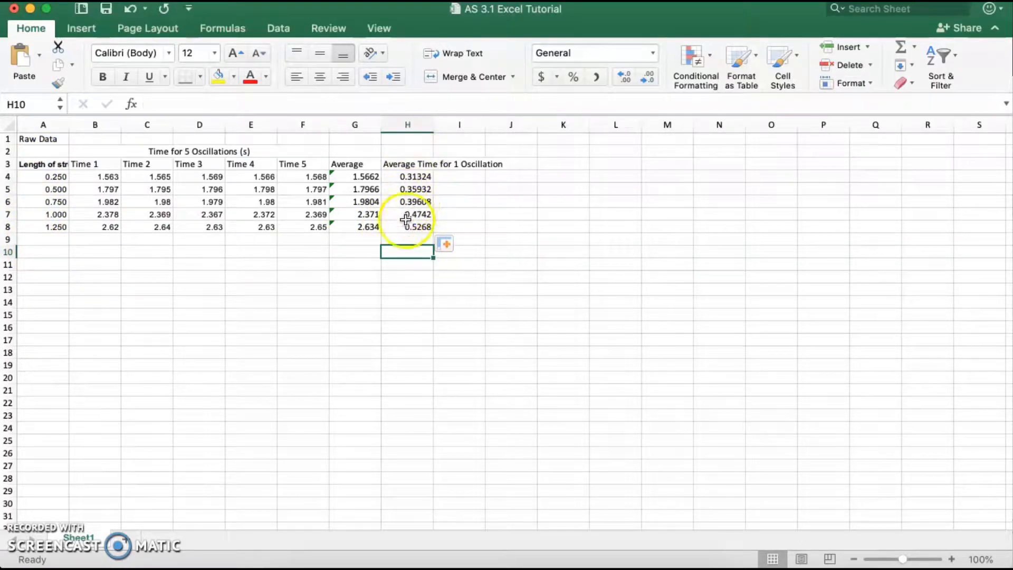
- Insert a markers-only scatter chart of A3:A8 against H3:H8 and move it beside the data table
left_click_drag(29, 164, 33, 232)
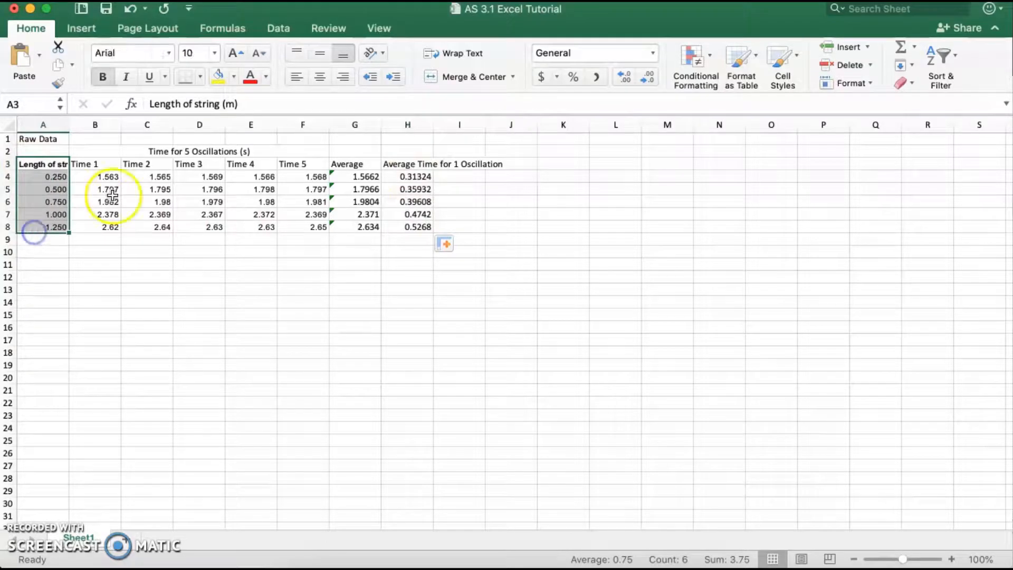
left_click_drag(399, 163, 400, 225)
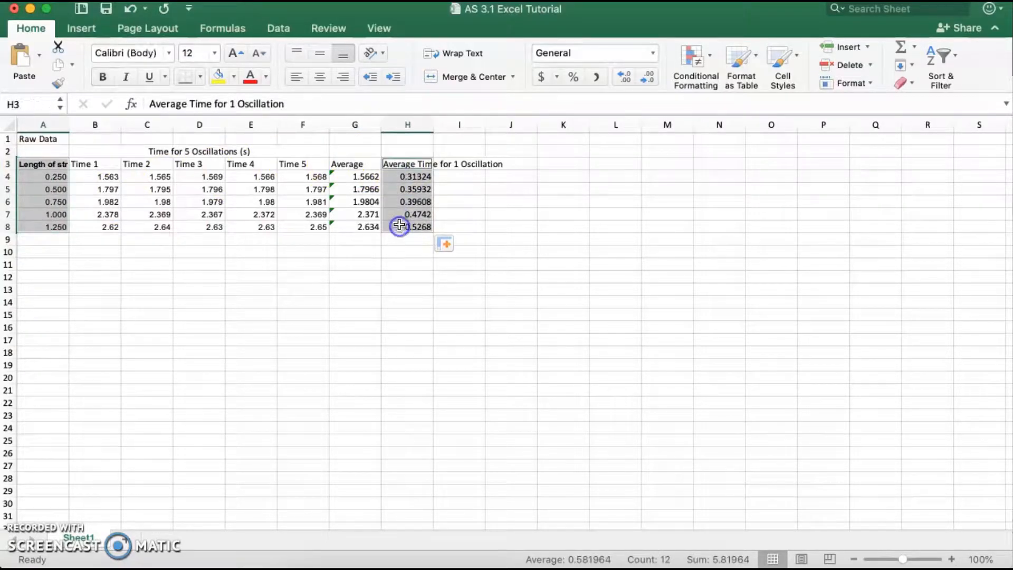
left_click(80, 28)
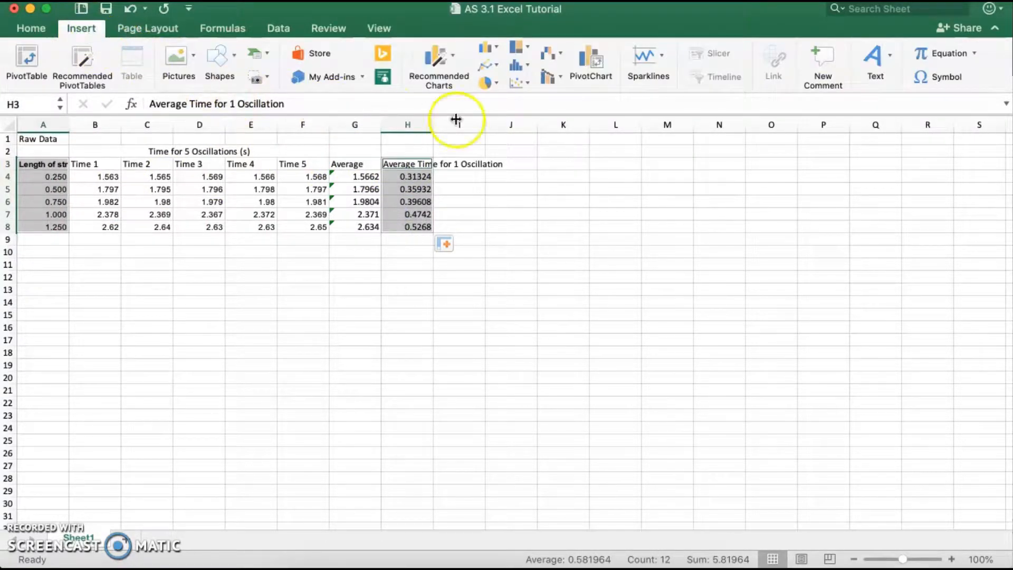
left_click(513, 84)
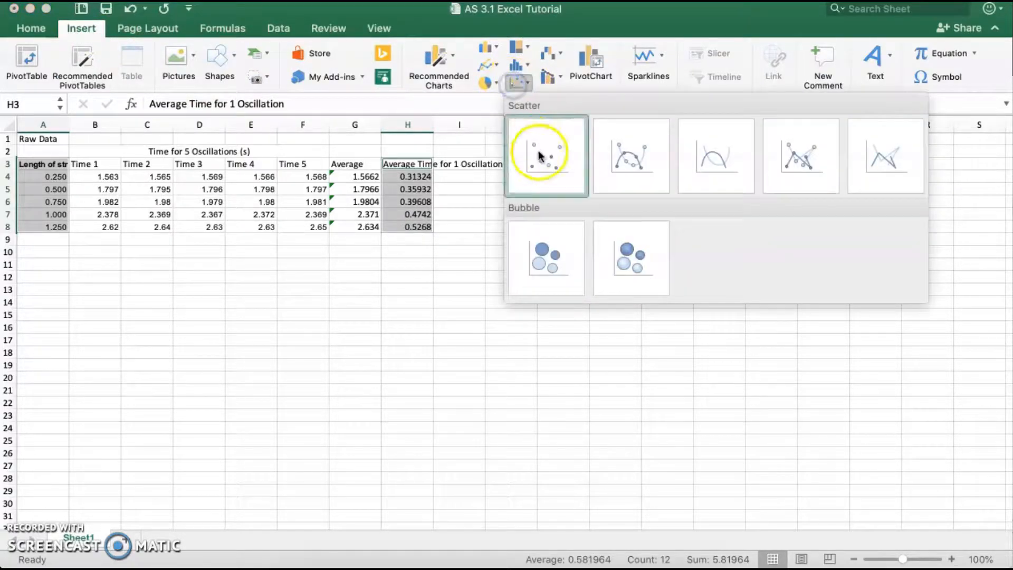
left_click(539, 157)
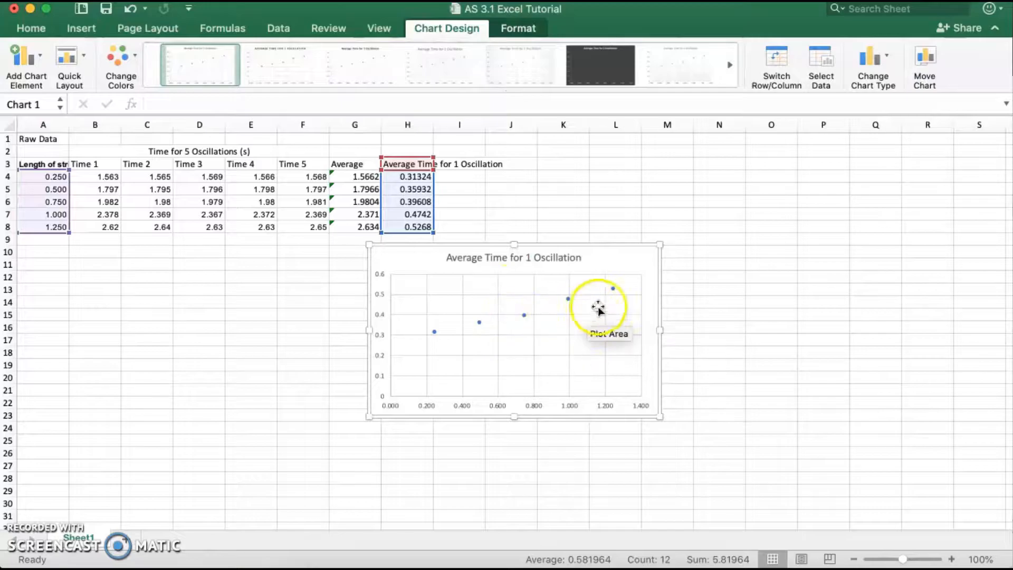
left_click_drag(607, 262, 782, 169)
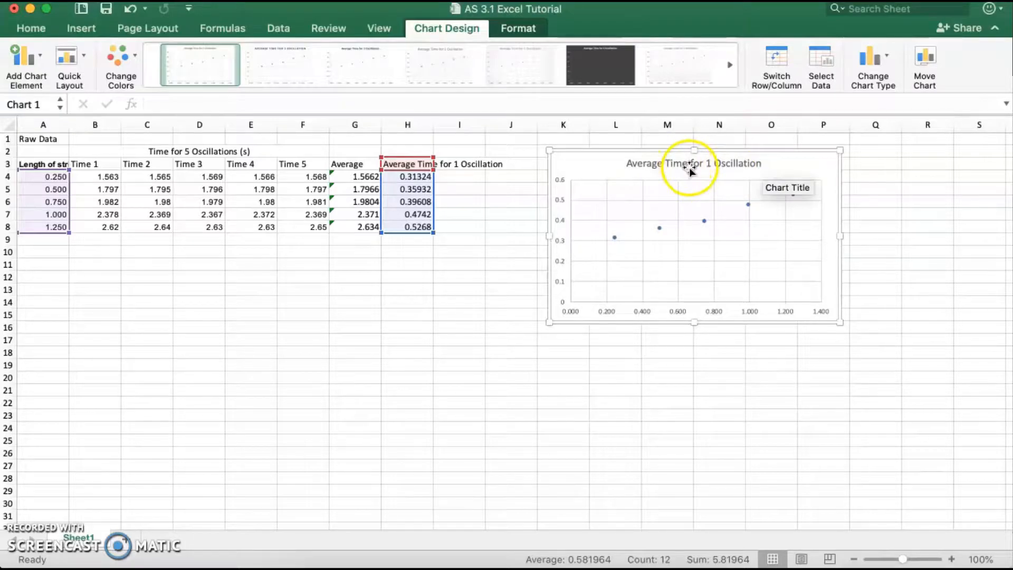
- Edit the chart's data source, naming the series "Raw Data" and setting its X values to A4:A8
left_click(818, 63)
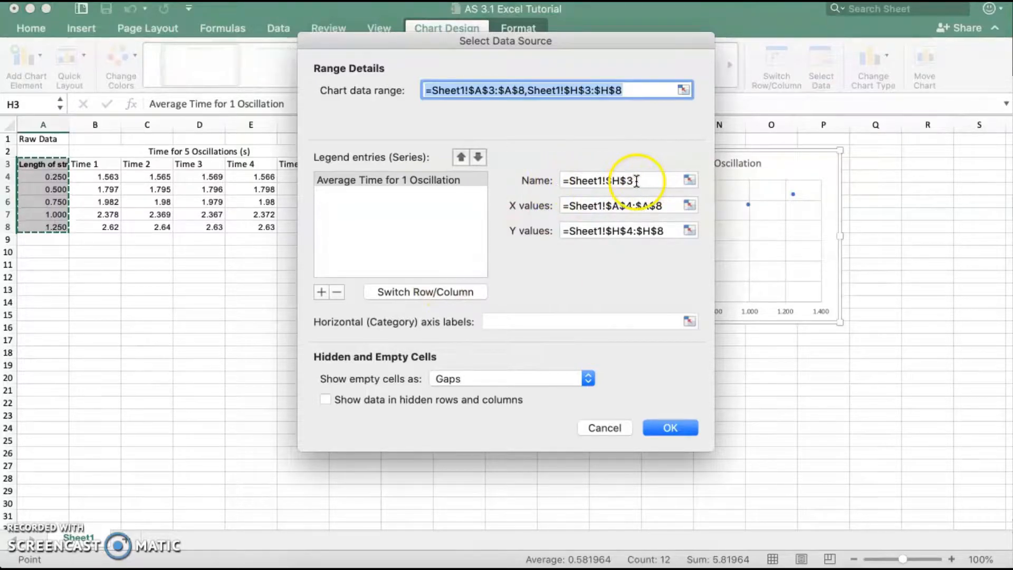
left_click(527, 185)
type("Raw Data")
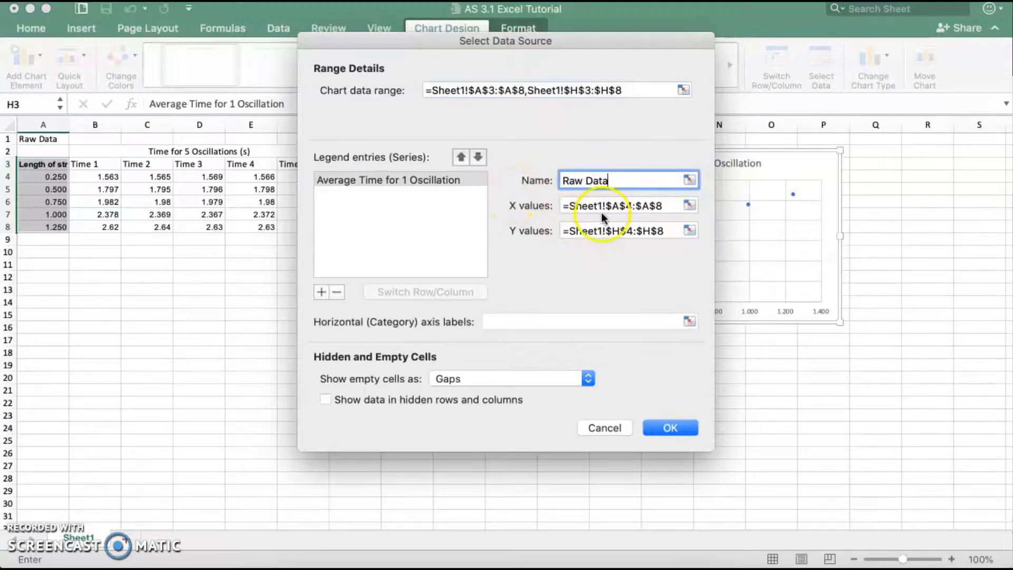
left_click_drag(614, 41, 728, 38)
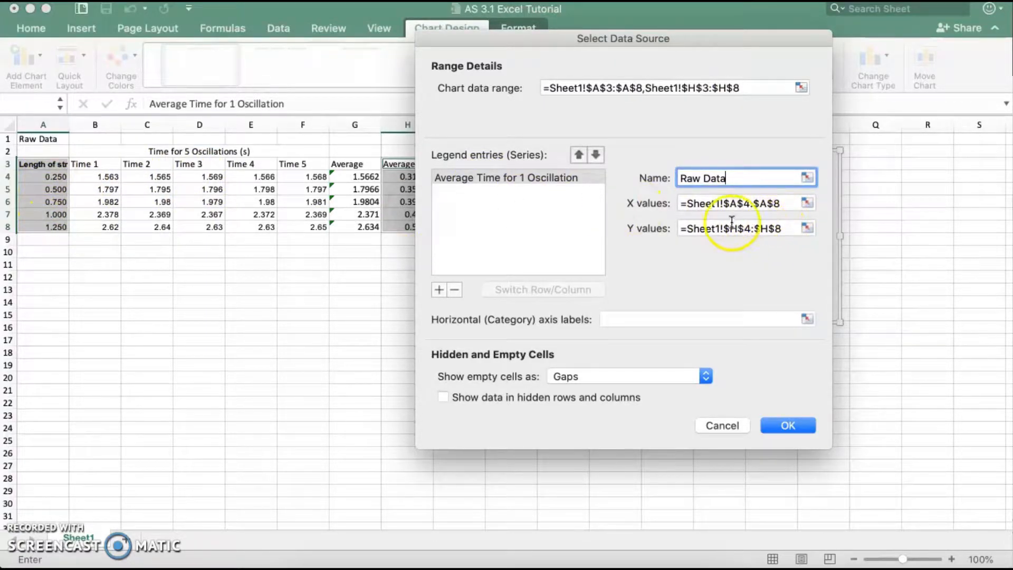
left_click(807, 202)
left_click_drag(45, 176, 49, 227)
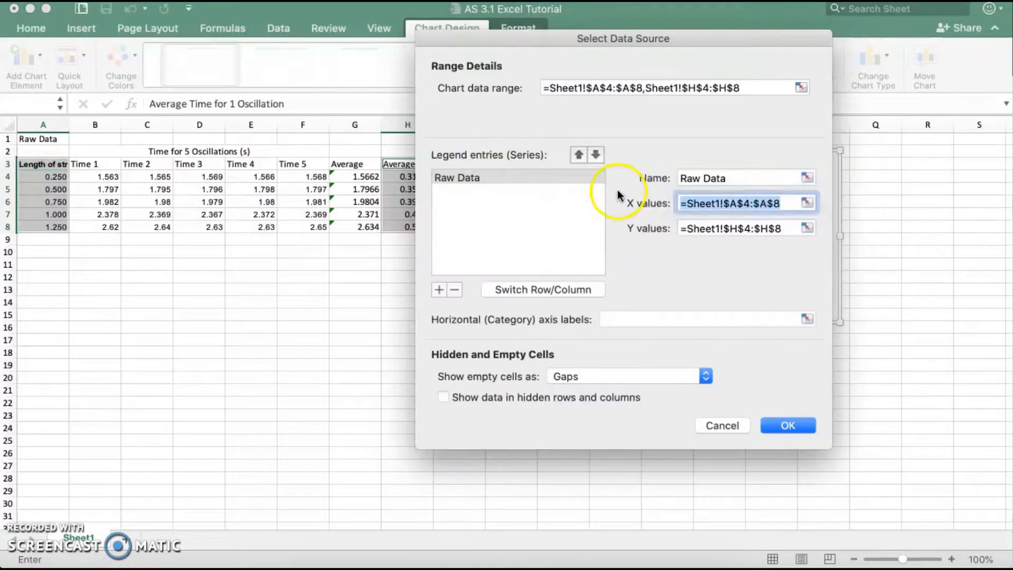
left_click(788, 425)
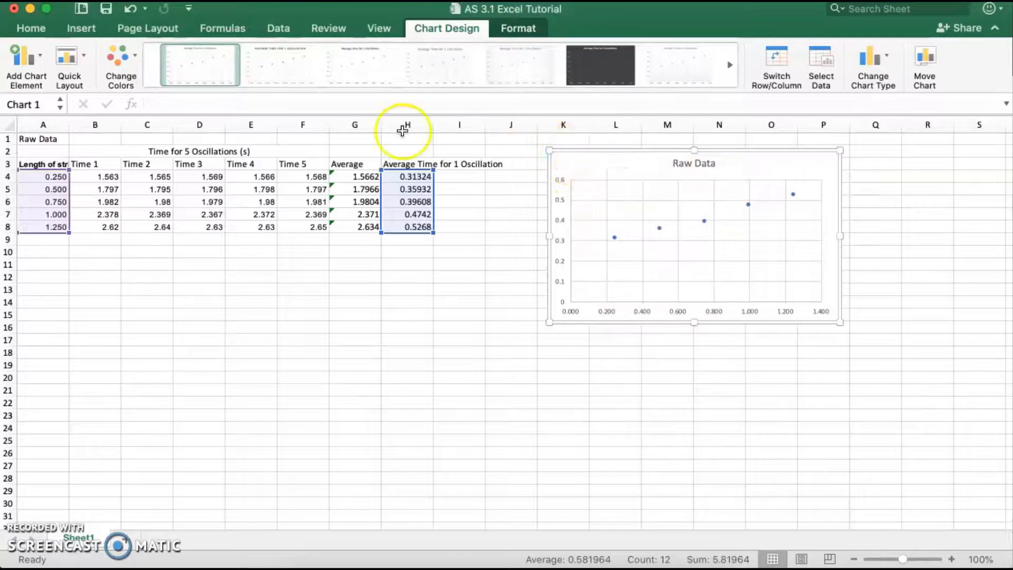
- Add a primary horizontal axis title to the chart reading "Length of string (m)"
left_click(24, 57)
mouse_move(74, 103)
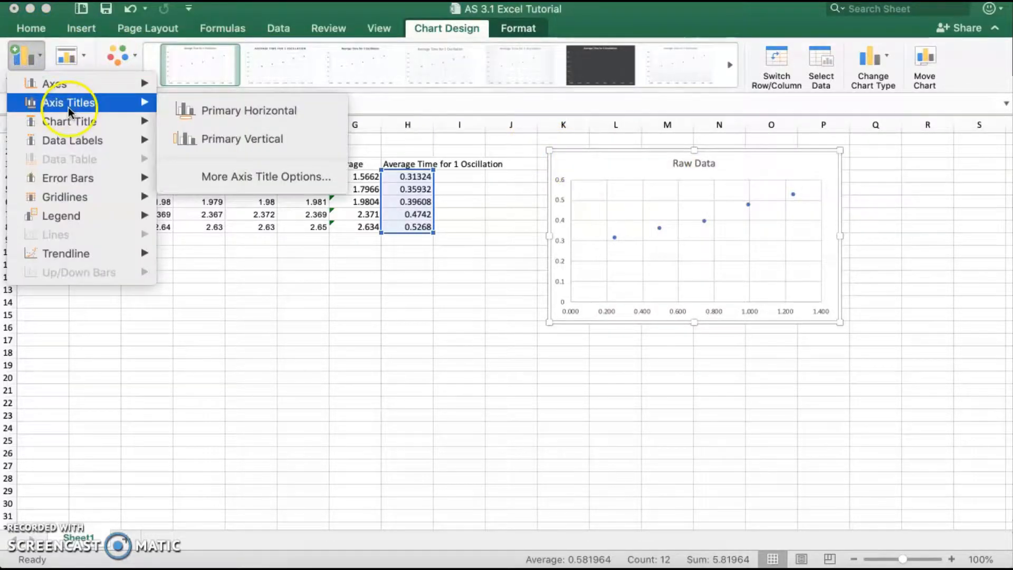
left_click(230, 109)
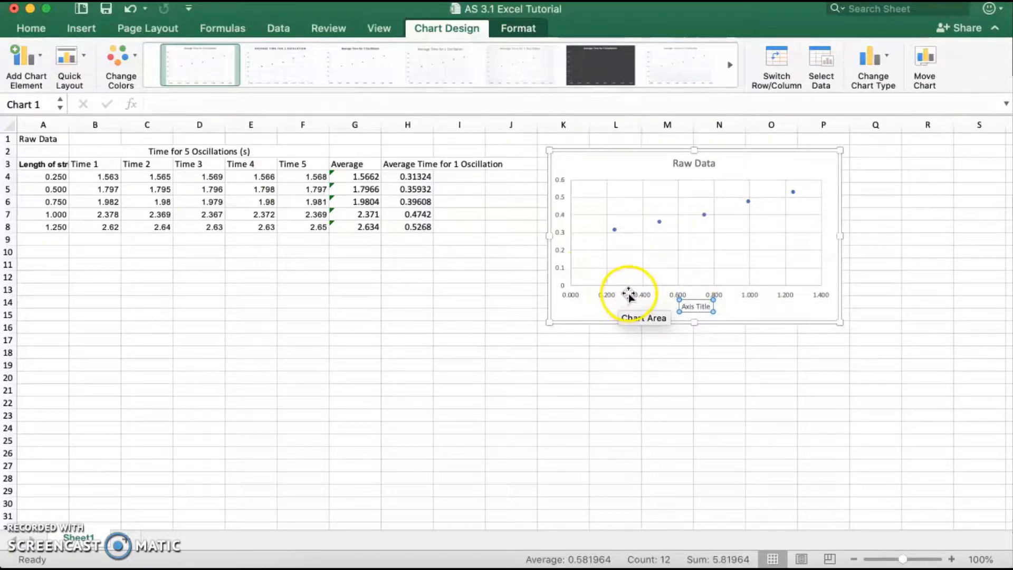
left_click(691, 305)
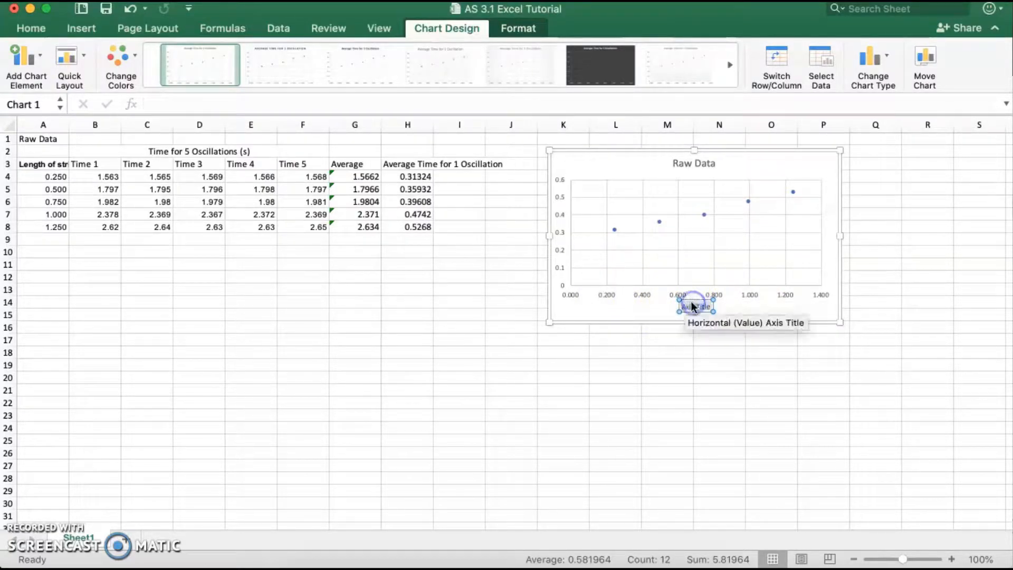
key("BackSpace")
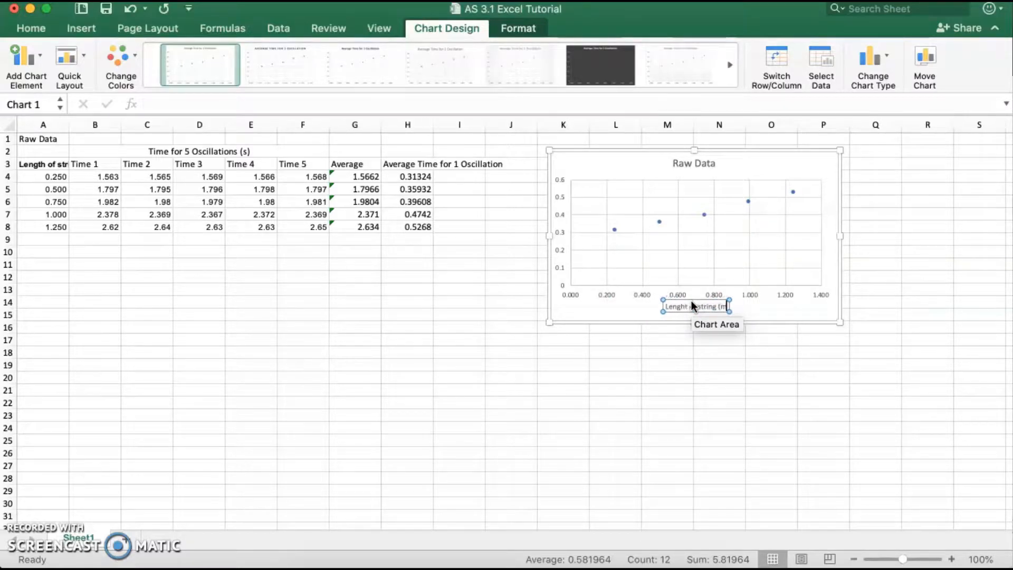
left_click(640, 338)
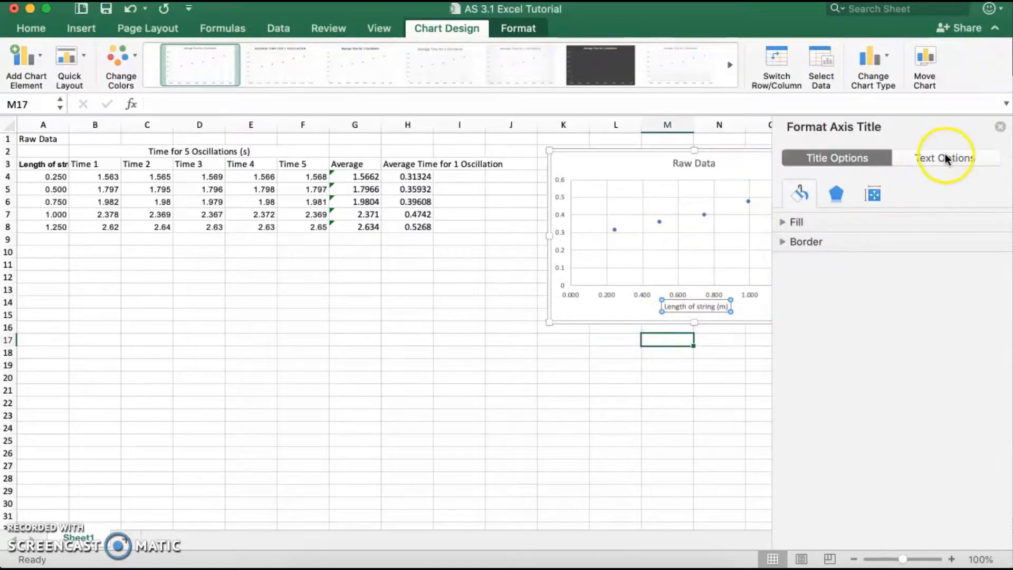
- Add a primary vertical axis title to the chart reading "Time for one oscillation (s)"
left_click(636, 308)
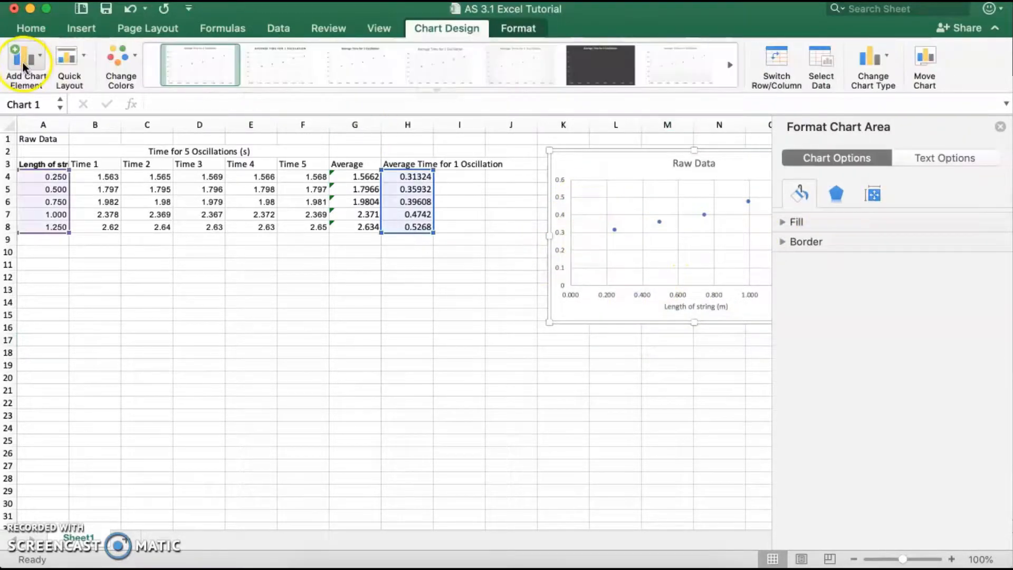
left_click(23, 63)
mouse_move(71, 103)
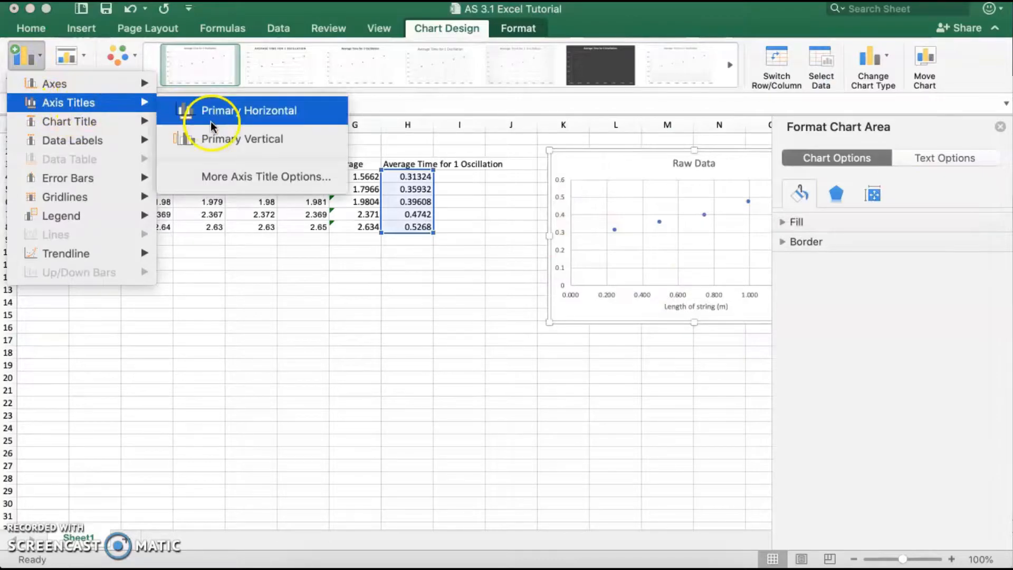
left_click(219, 143)
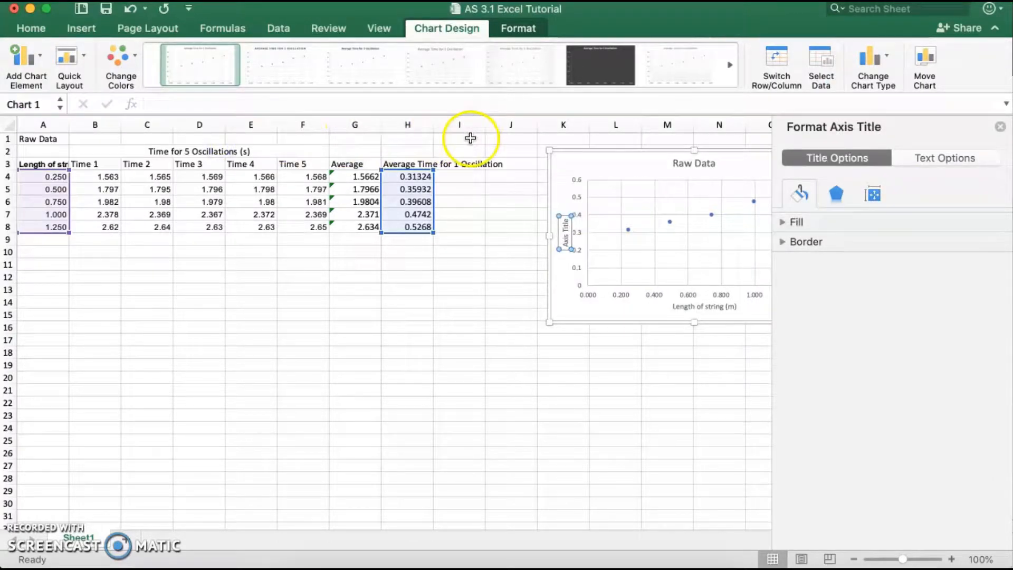
left_click(565, 231)
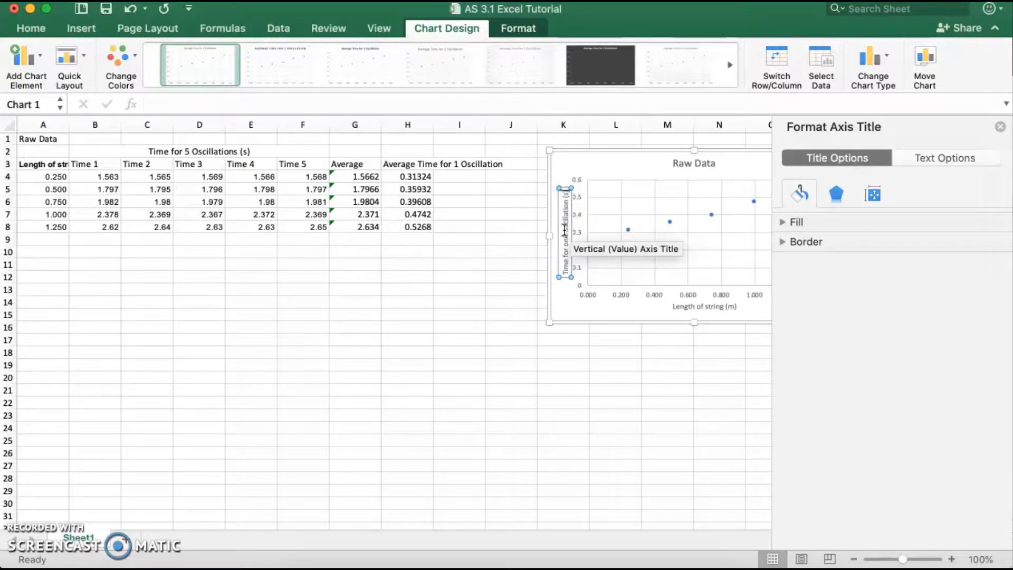
left_click(637, 315)
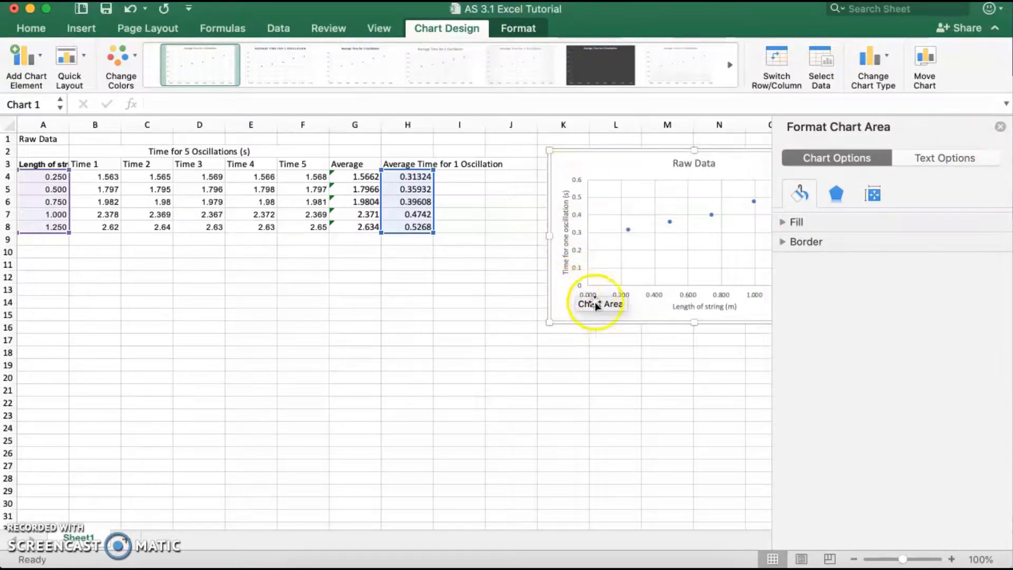
- Examine the bounds and units settings of the chart's horizontal and vertical axes
scroll(588, 290, "right", 1)
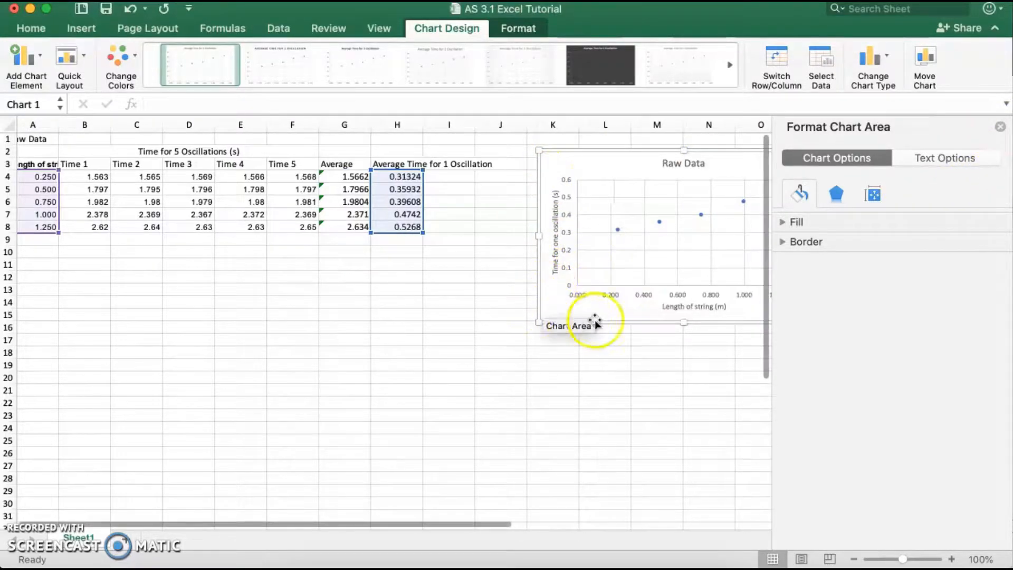
left_click(584, 295)
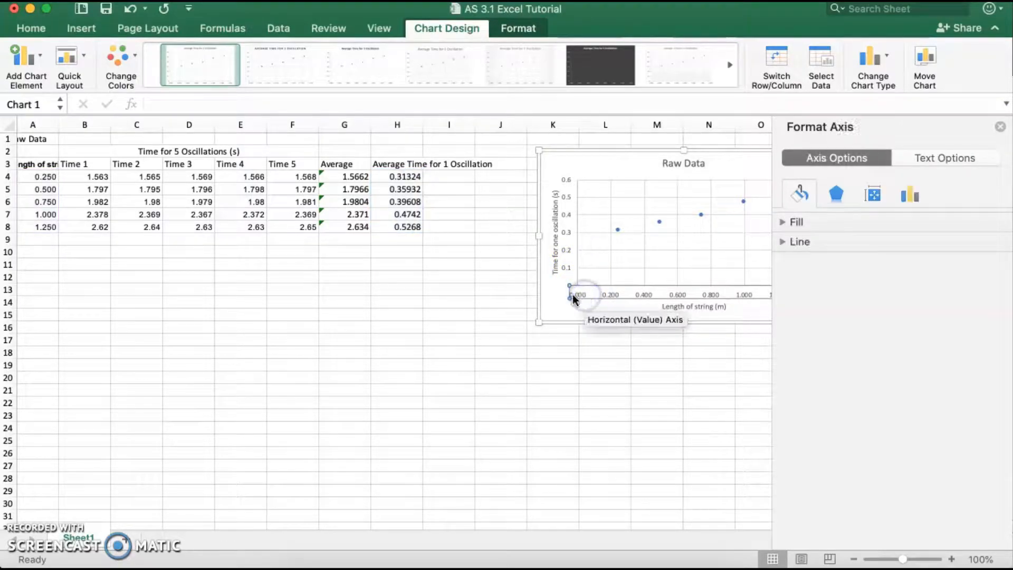
left_click(908, 194)
left_click(785, 223)
left_click(921, 274)
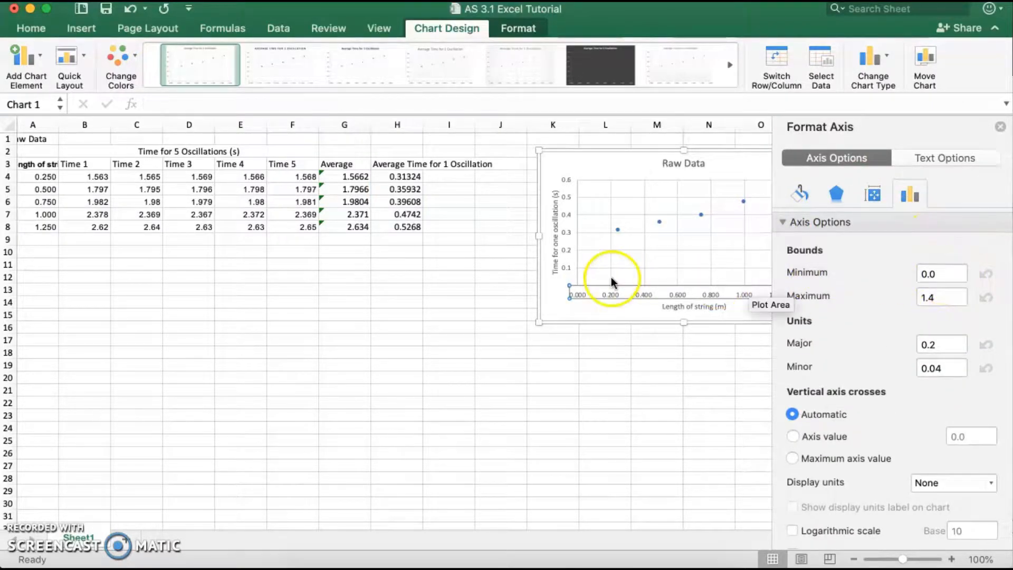
left_click(569, 268)
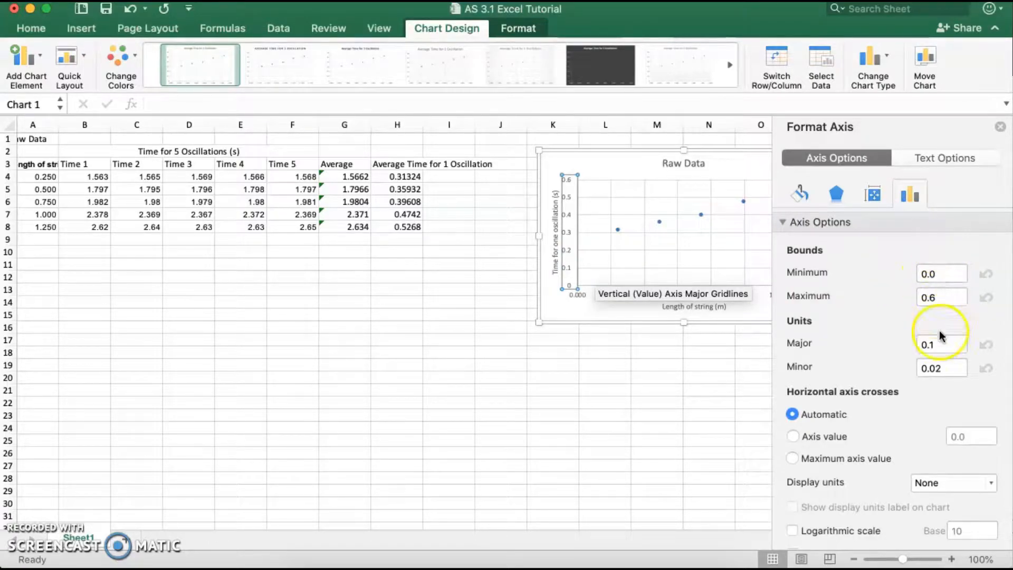
scroll(803, 422, "down", 3)
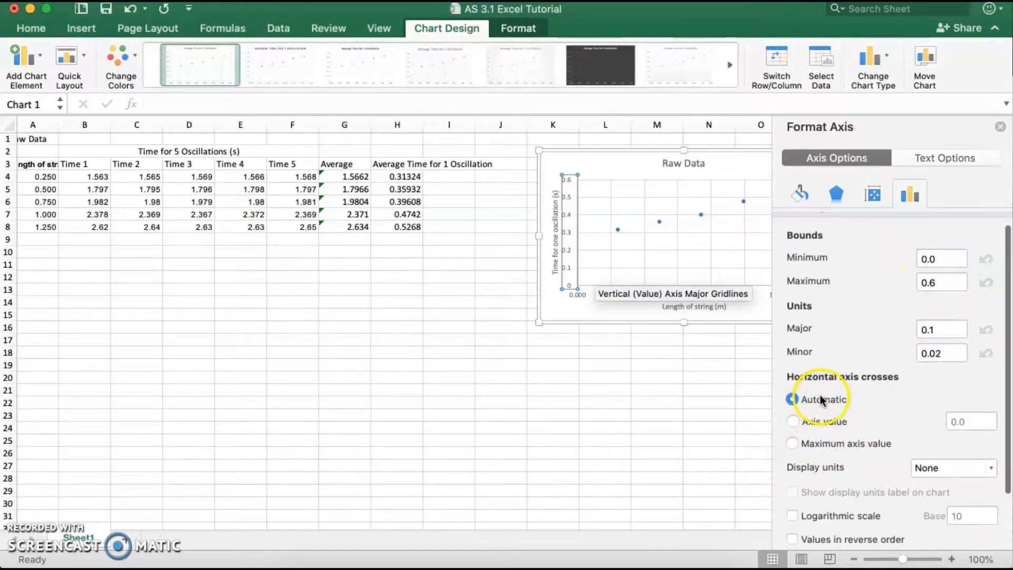
scroll(792, 406, "up", 3)
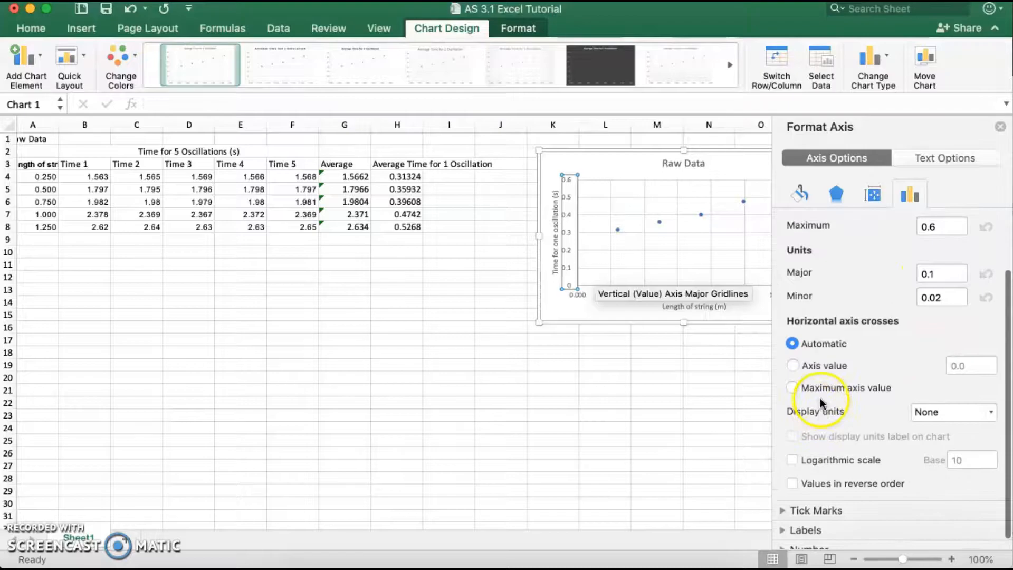
left_click(999, 128)
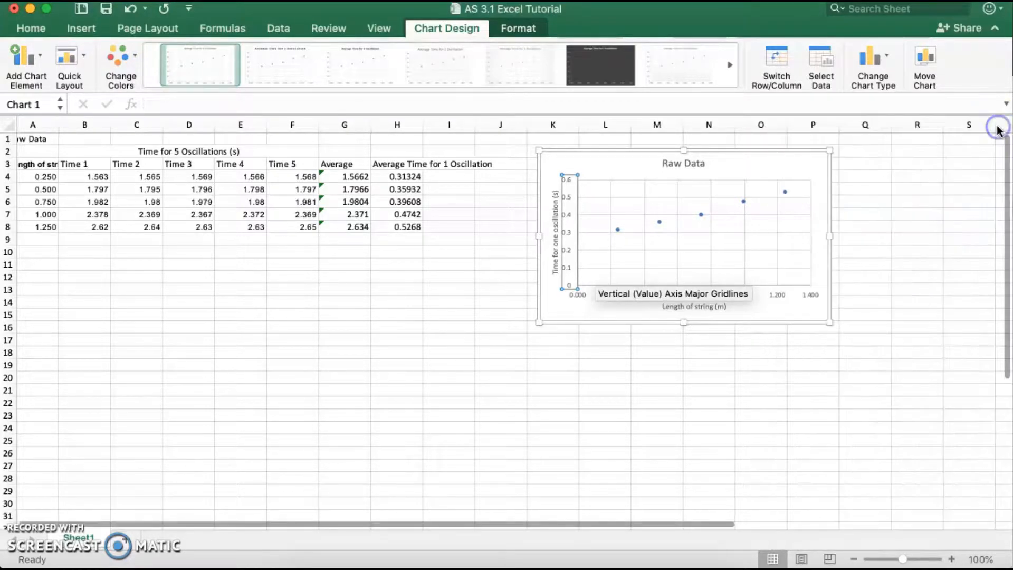
- Change the chart title to "Relationship between length of string and the time taken for one oscillation" and close the formatting options
left_click(606, 159)
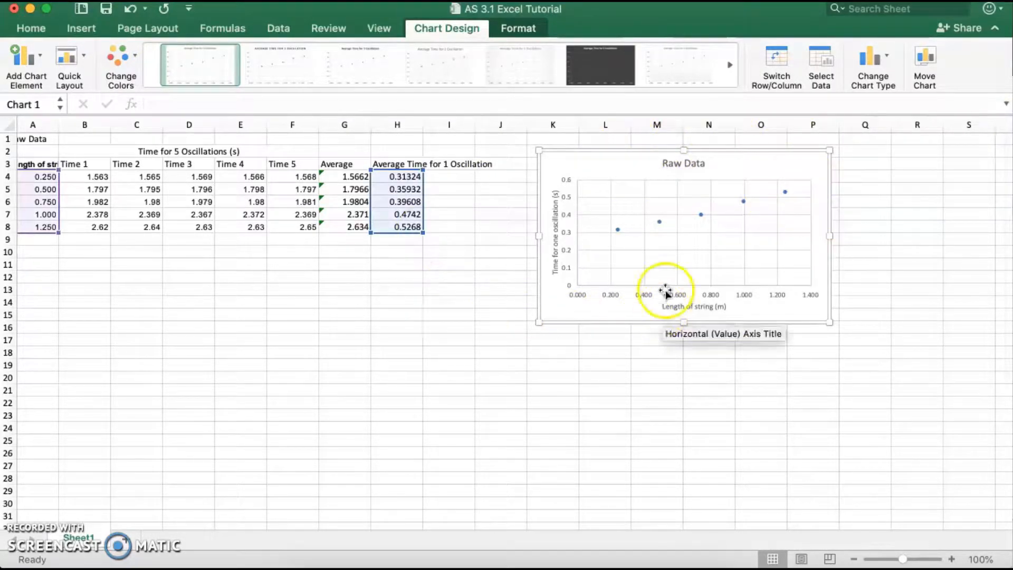
left_click(677, 164)
double_click(678, 164)
double_click(677, 163)
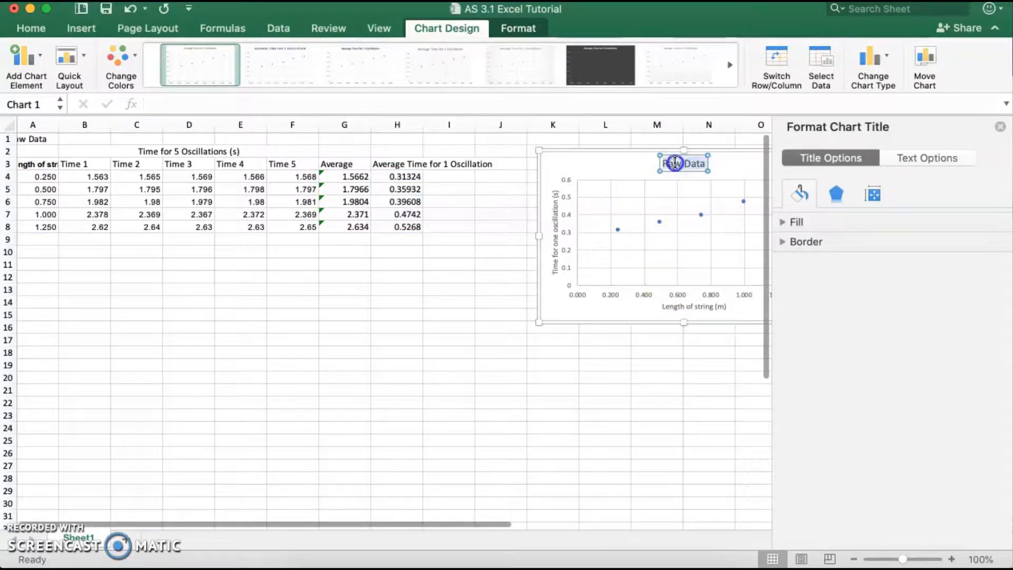
type("Relatio")
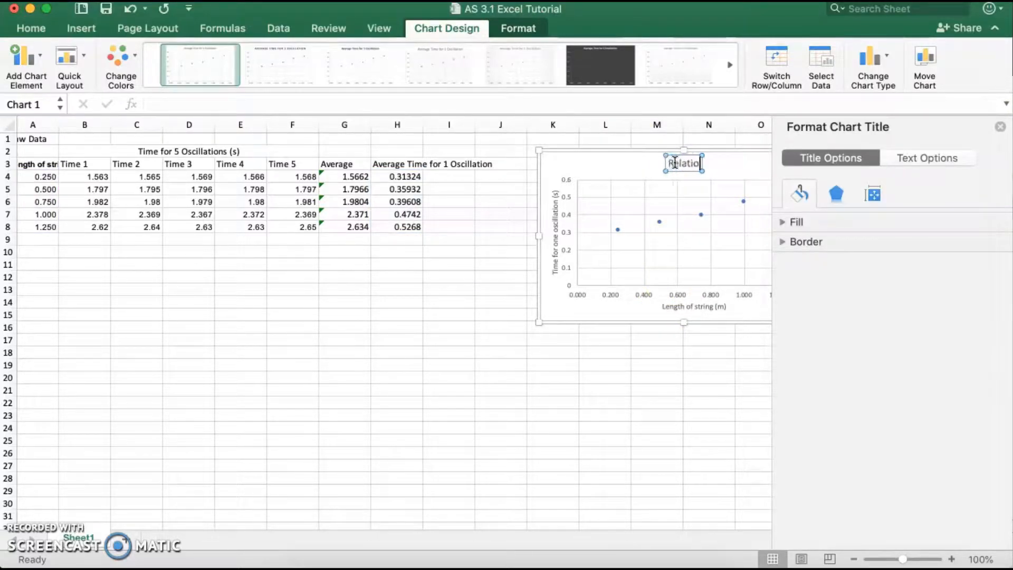
type("nship between length o")
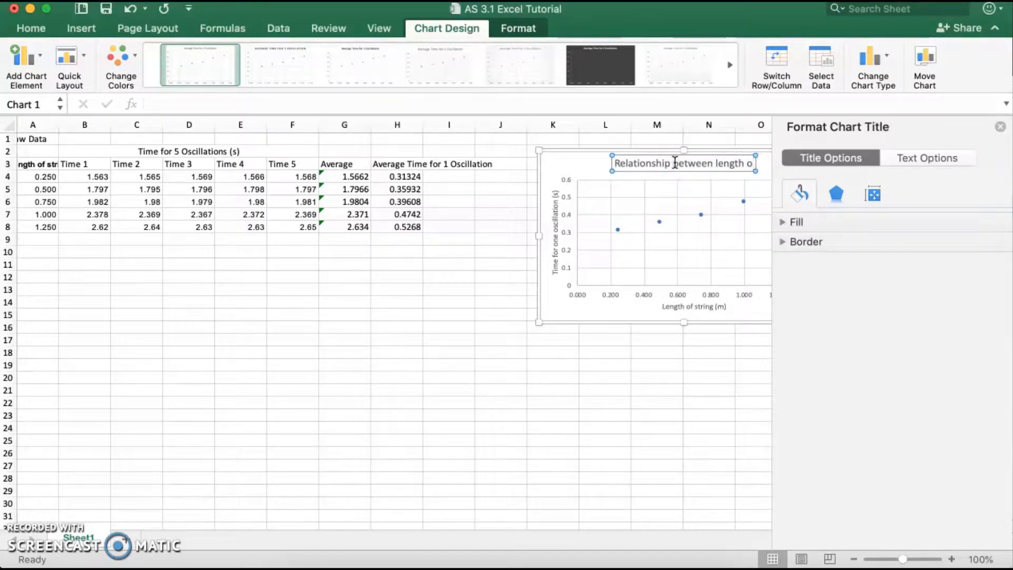
type("f string an")
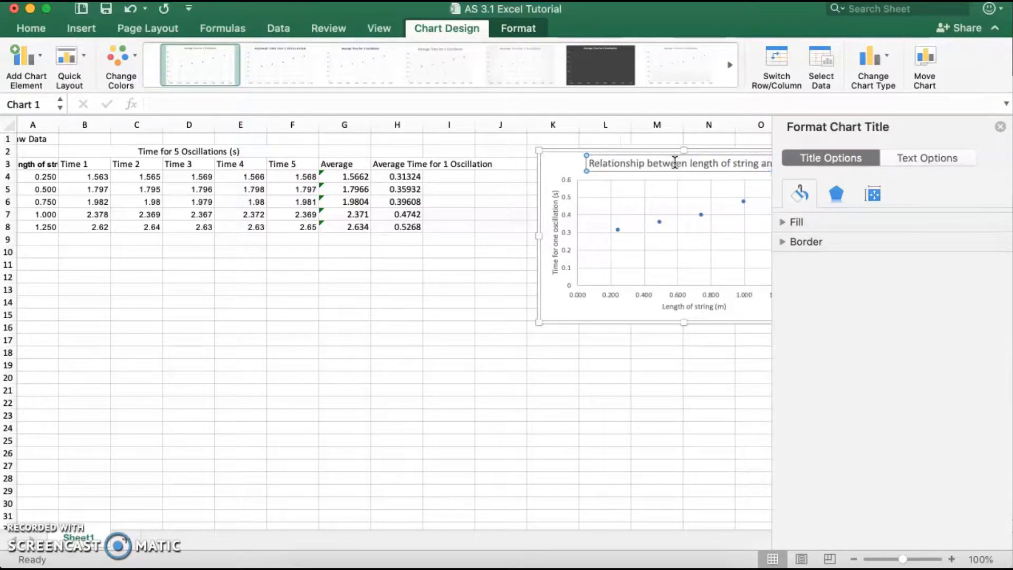
type("d time taken for o")
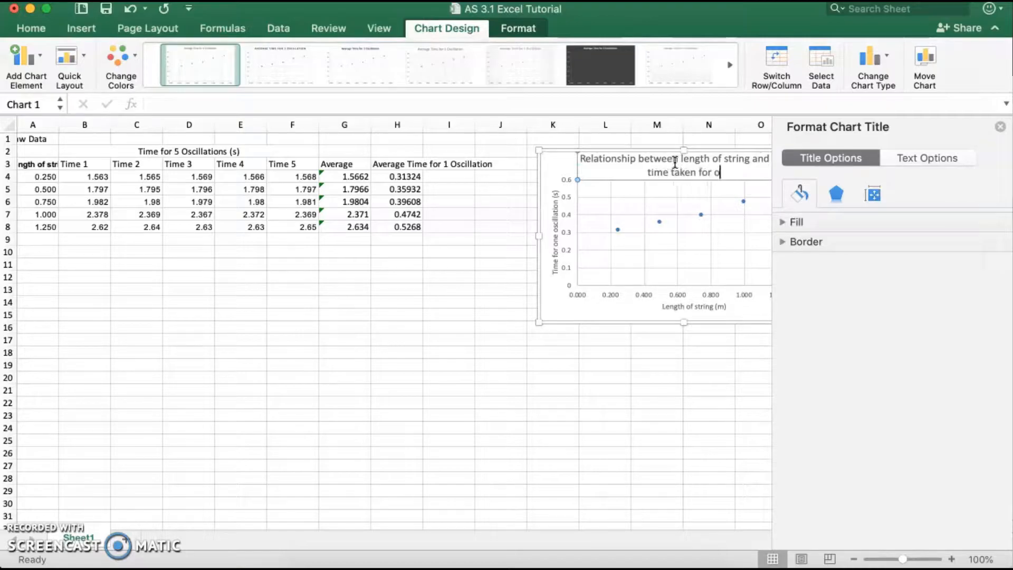
type("ne oscillation")
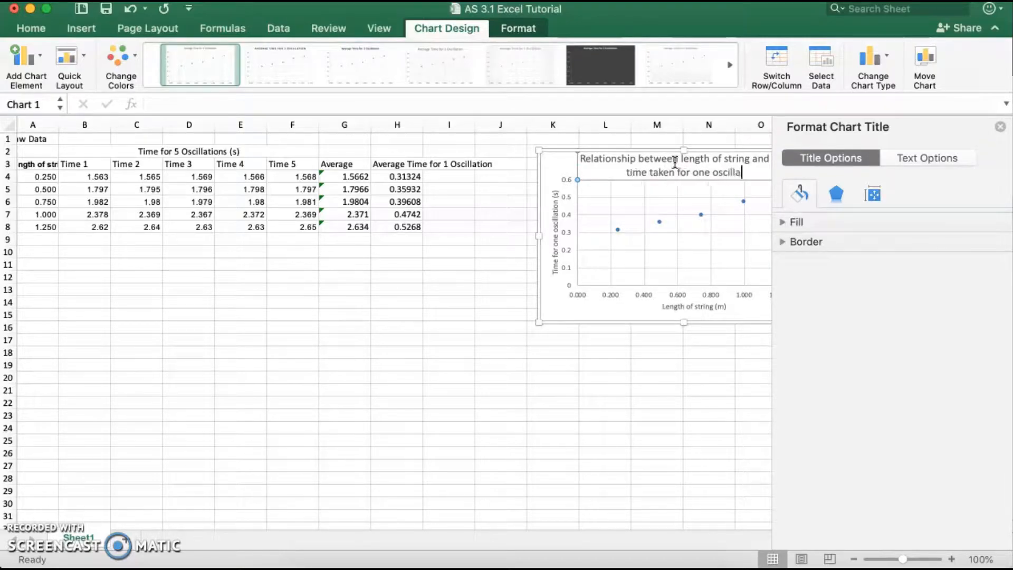
left_click(594, 338)
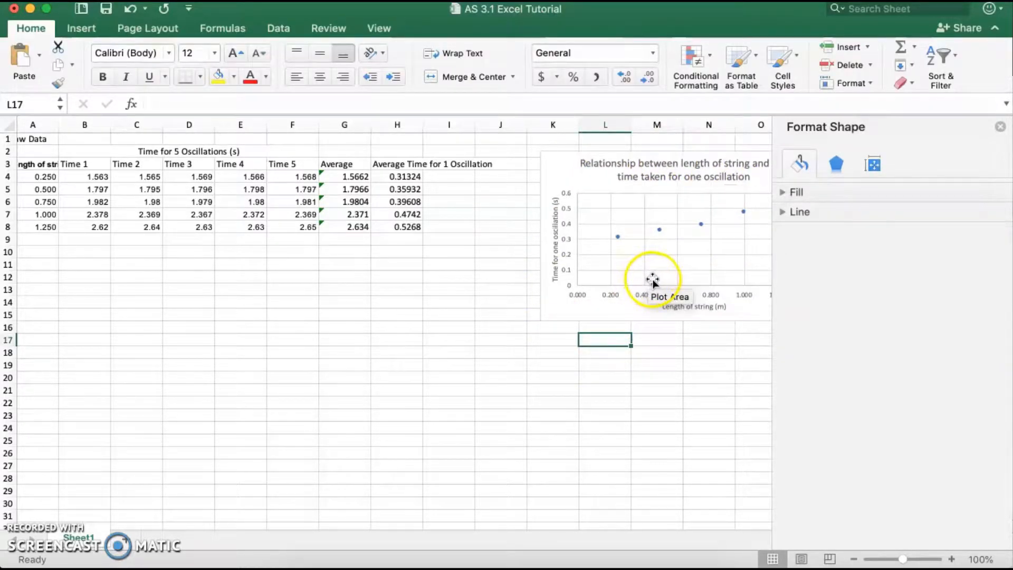
scroll(653, 280, "left", 1)
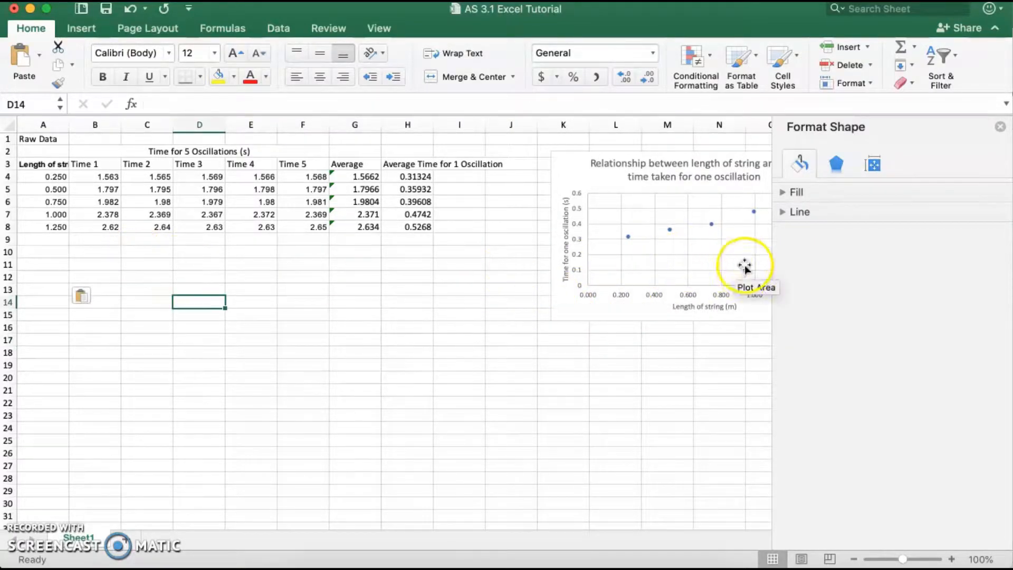
left_click(1001, 126)
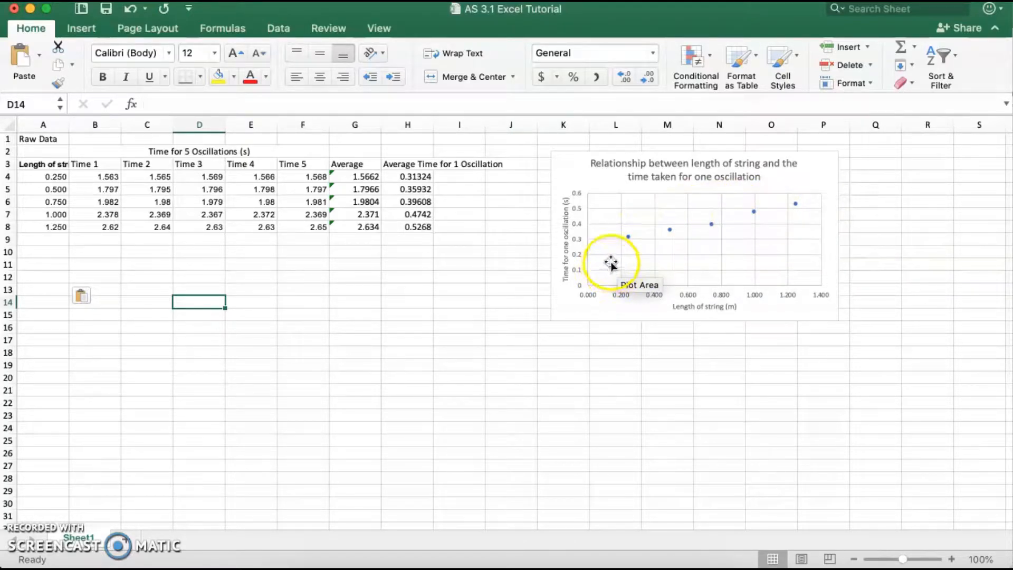
left_click(335, 331)
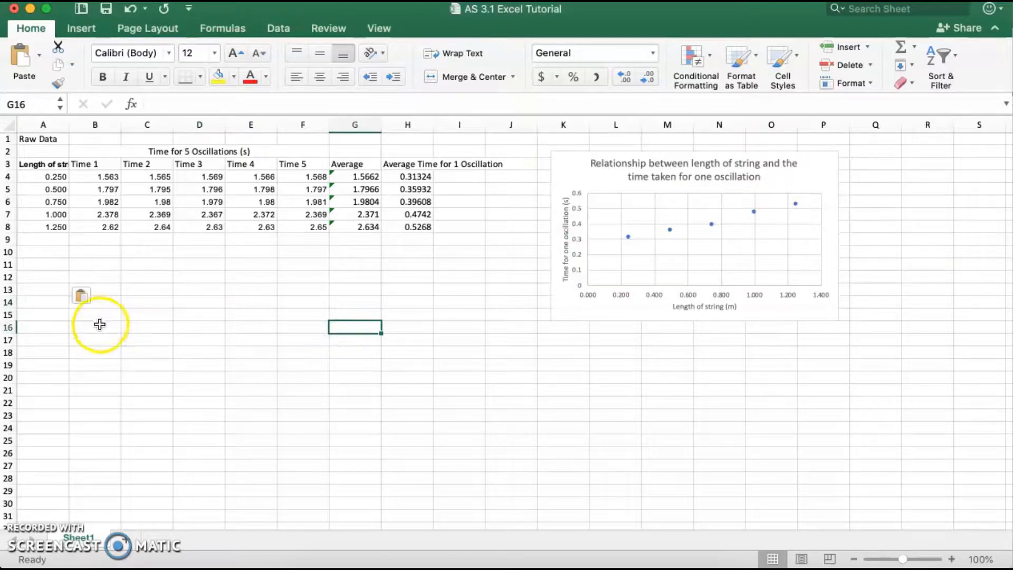
- Enter the heading "SQRT length of string" in cell A11 below the raw data table
left_click(48, 263)
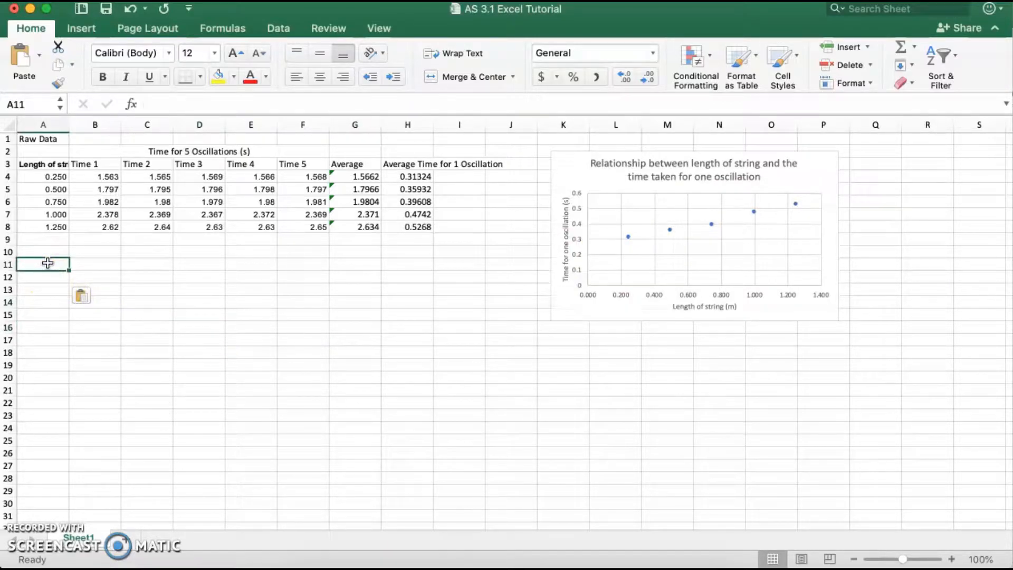
type("SQRT length of sting")
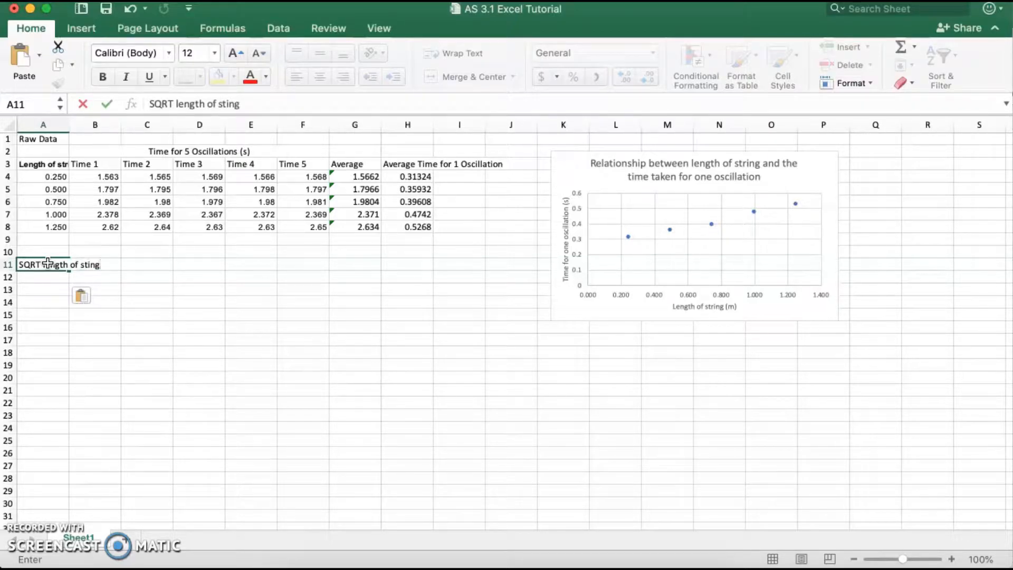
key("Tab")
key("Tab")
left_click(48, 263)
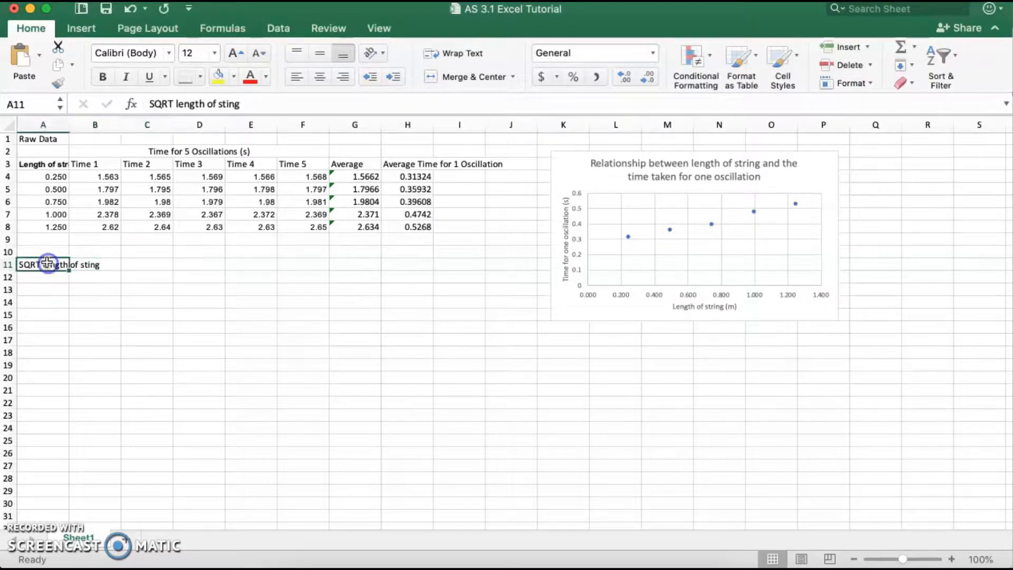
left_click(226, 101)
type("r")
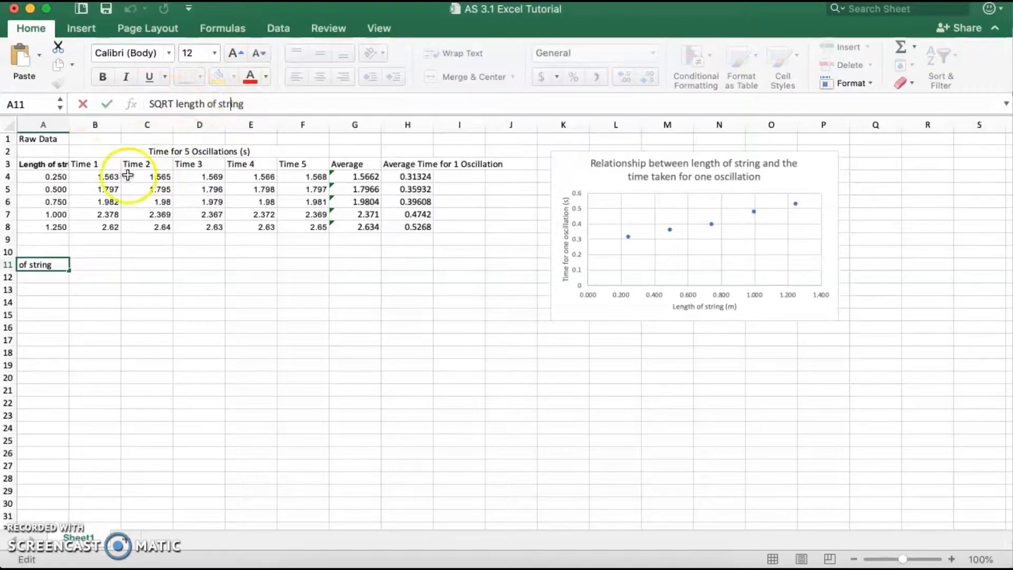
- Append the unit "(√m)" to the heading in A11, inserting the square root sign as a symbol
left_click(274, 109)
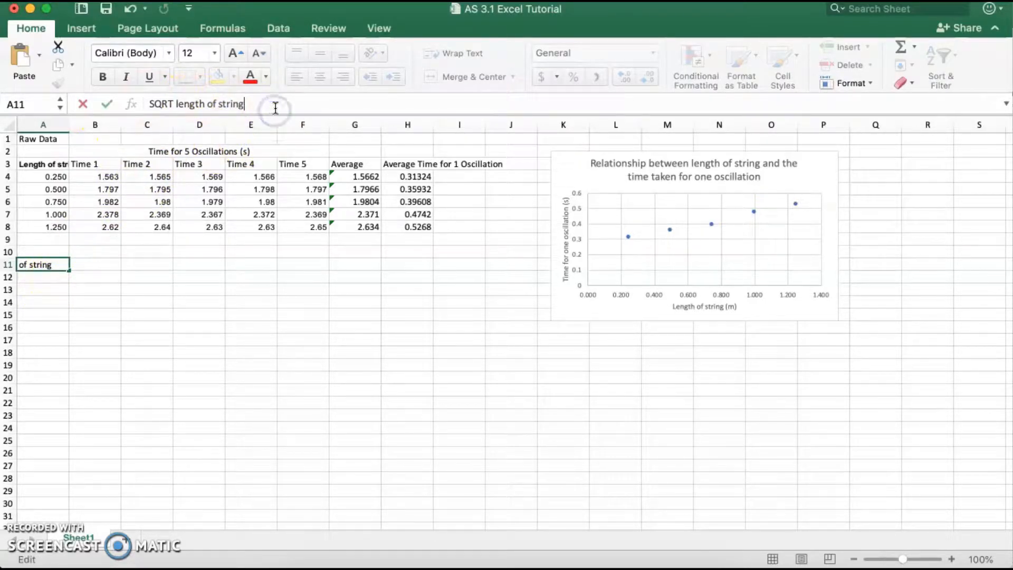
left_click(81, 28)
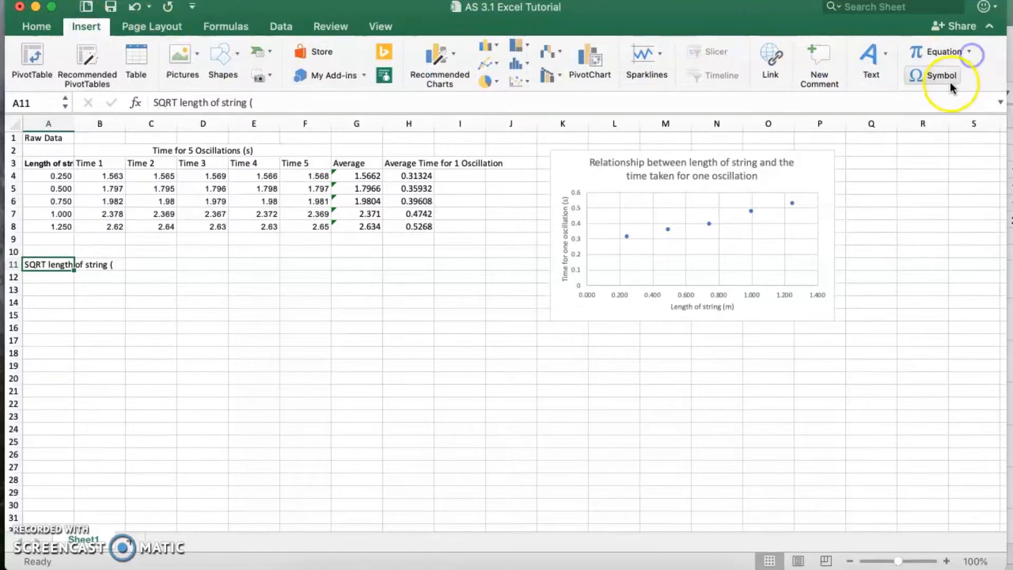
left_click(949, 85)
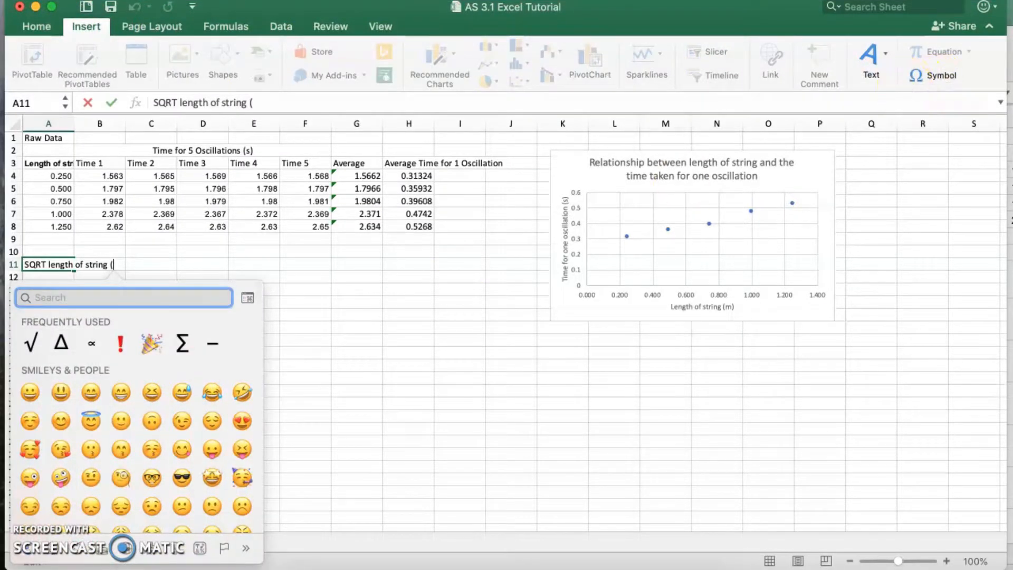
left_click(34, 343)
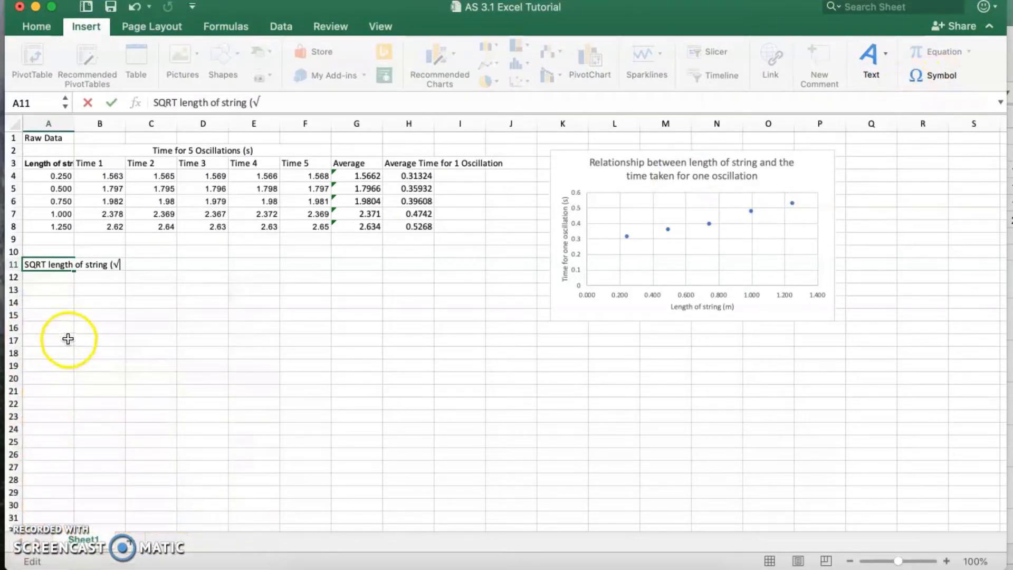
type("m)")
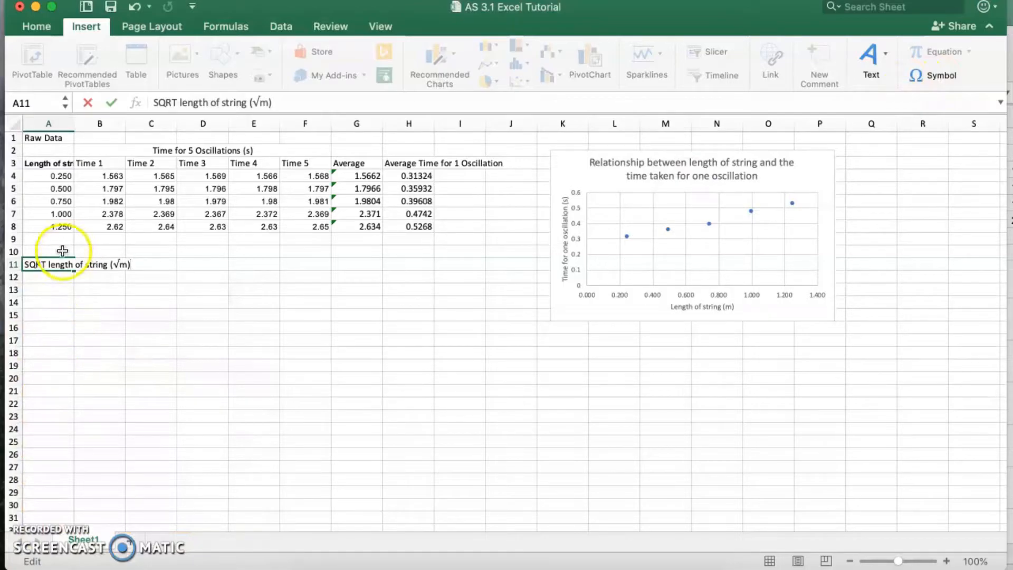
left_click(60, 287)
- Calculate the square root of the first string length, A4, with the SQRT function in cell A12
left_click(60, 278)
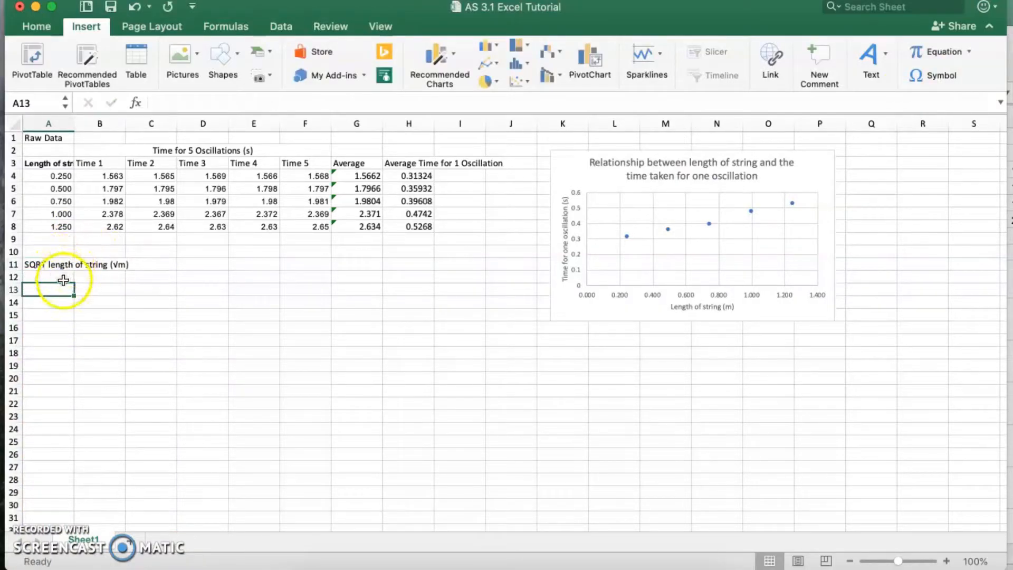
type("=SQRT(")
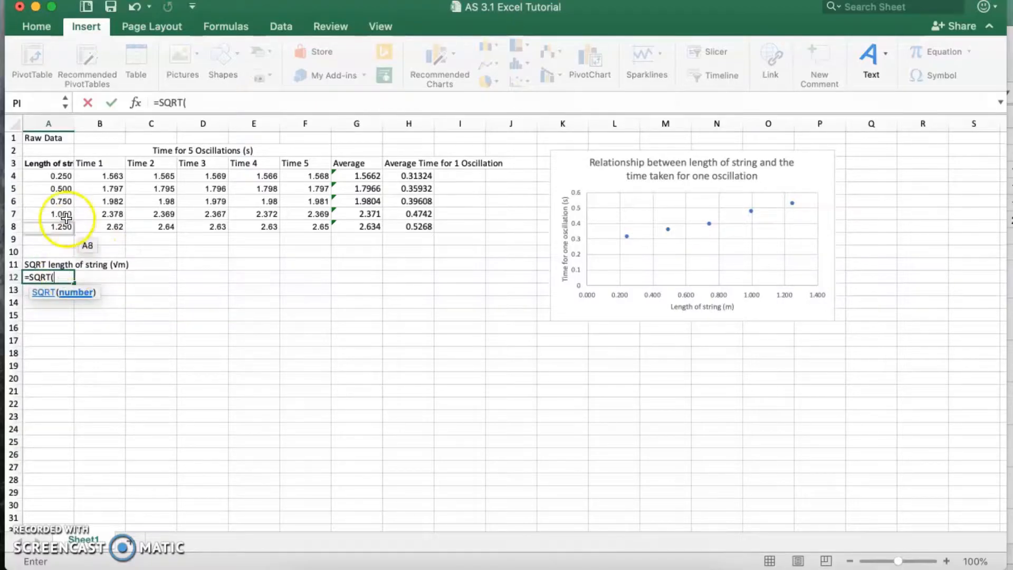
left_click(63, 176)
key("Return")
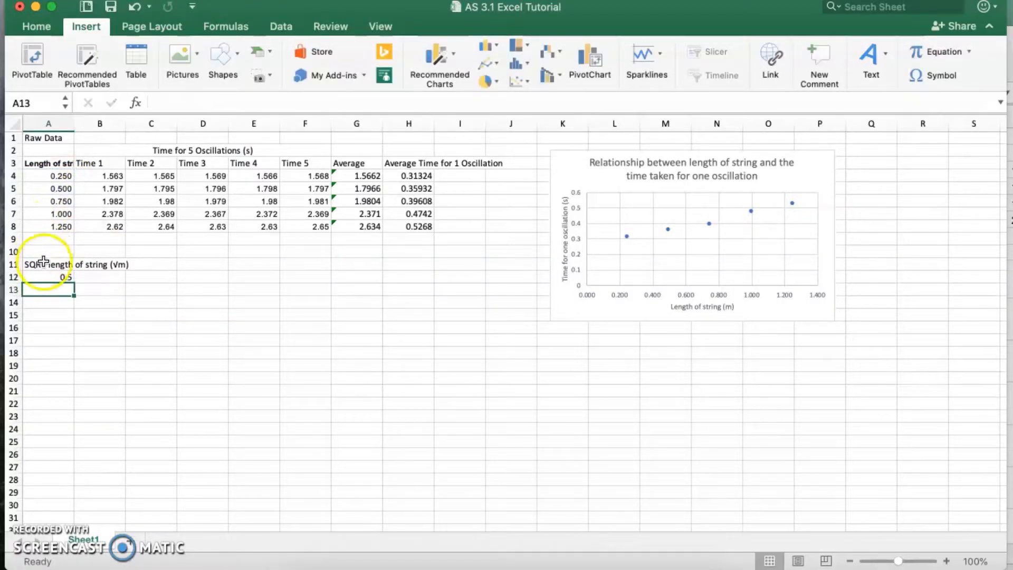
- Copy the square root formula in A12 down to A16 and display these values with three decimal places
left_click(59, 277)
left_click_drag(74, 283, 73, 328)
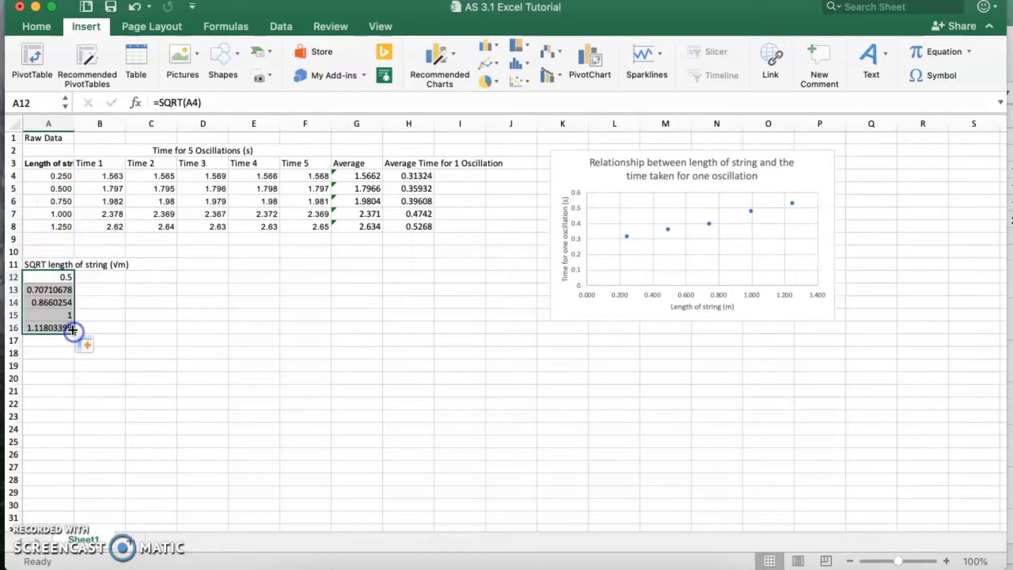
scroll(79, 327, "down", 1)
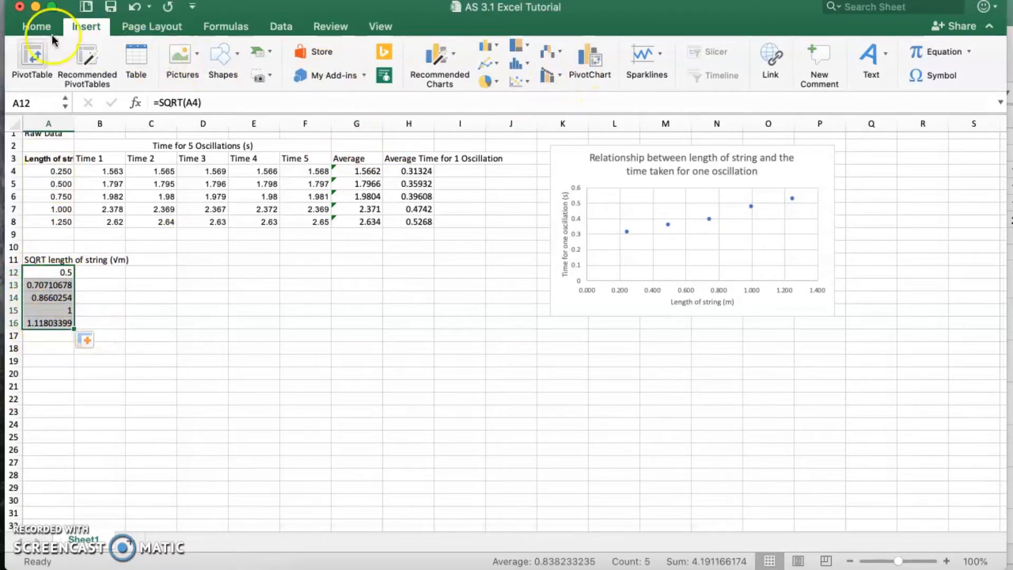
left_click(35, 26)
left_click(640, 79)
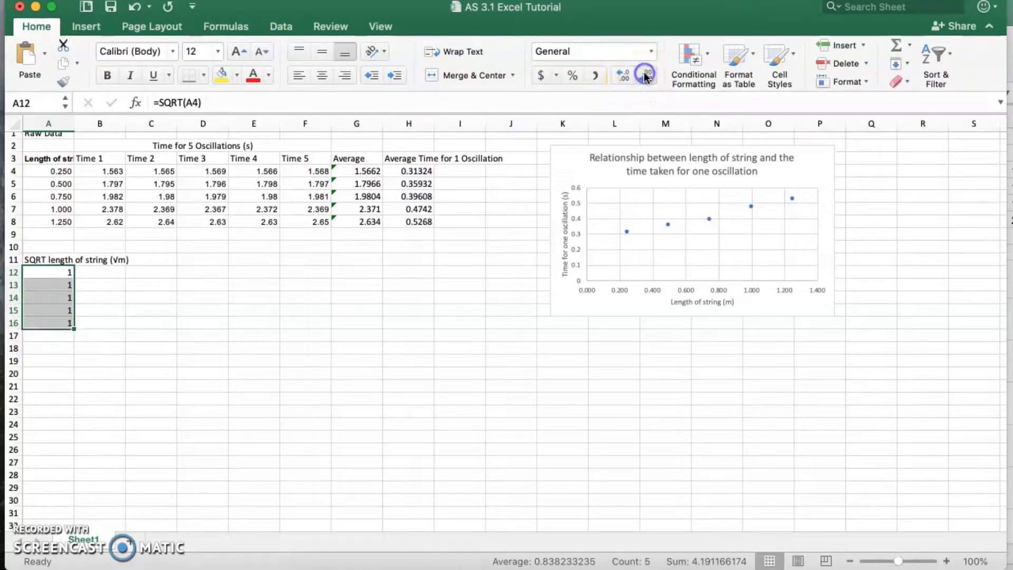
left_click(623, 76)
left_click(624, 76)
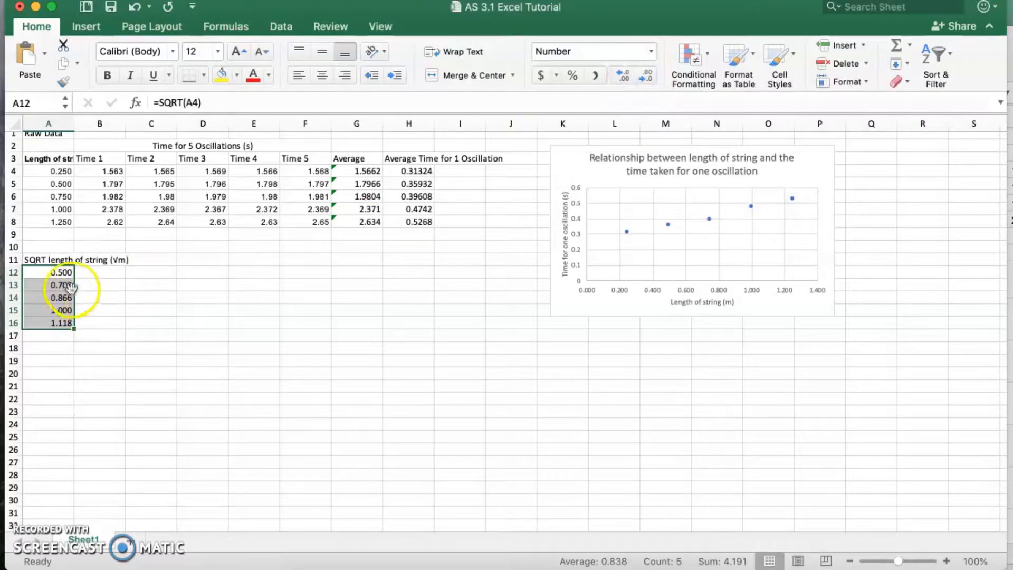
- Enter the heading "Percentage Uncertainty" in B11 and the value 5 in each cell from B12 to B16
left_click(99, 264)
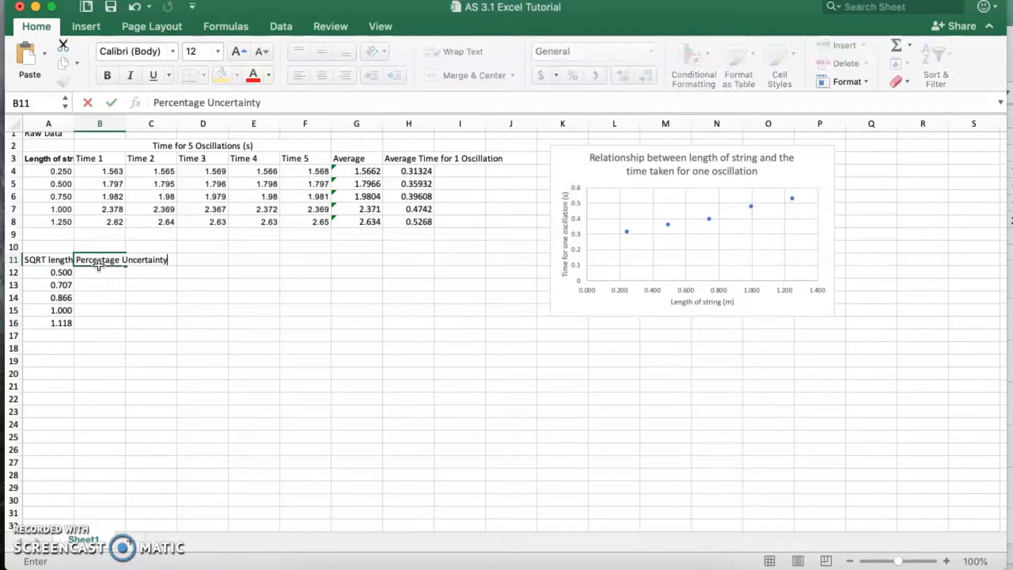
key("Return")
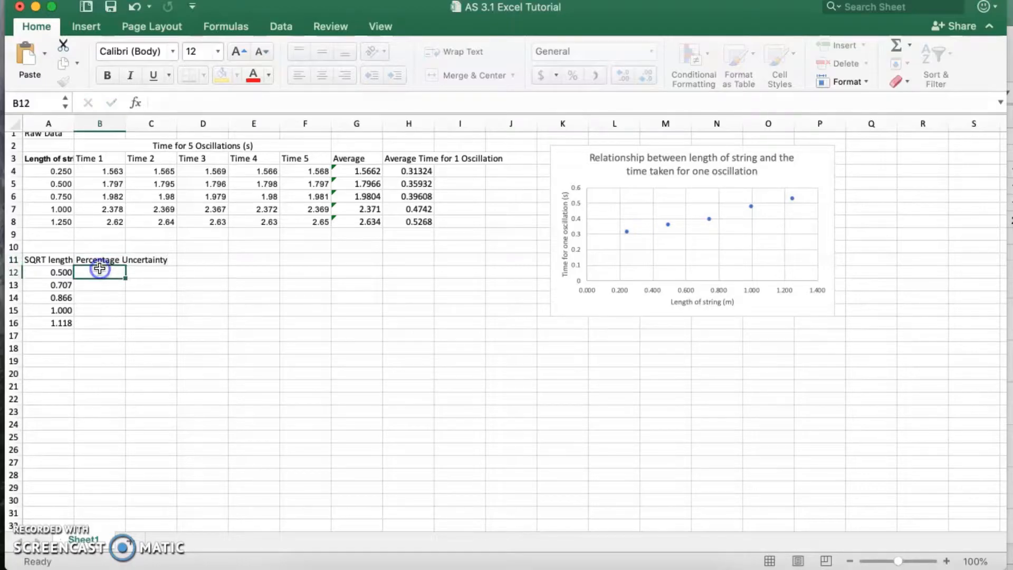
type("5")
key("Return")
type("5")
key("Return")
type("5")
key("Return")
type("5")
key("Return")
type("5")
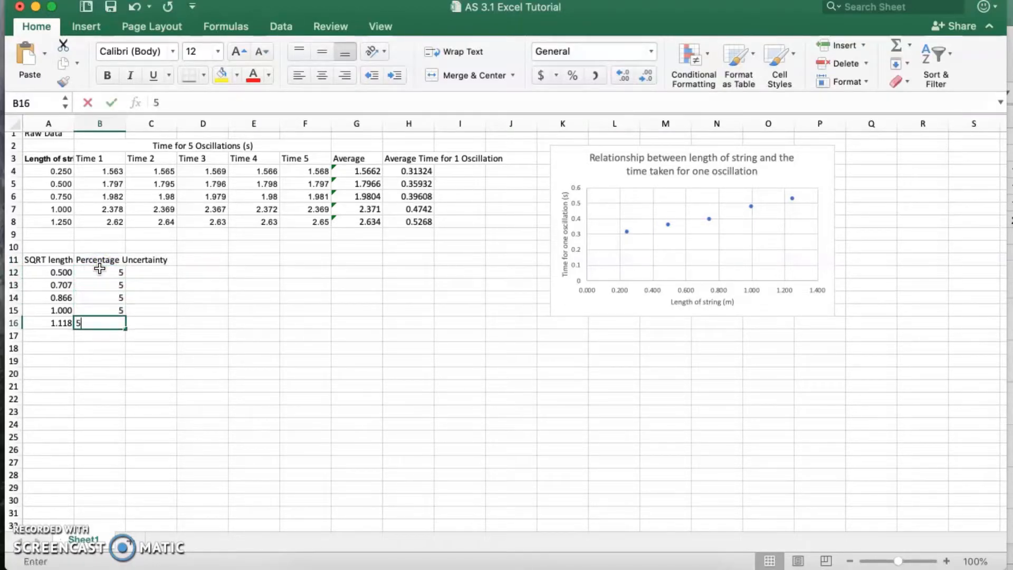
left_click(85, 373)
- Enter the heading "SQRT % Uncertainty" in cell C11
left_click(150, 261)
type("SQ")
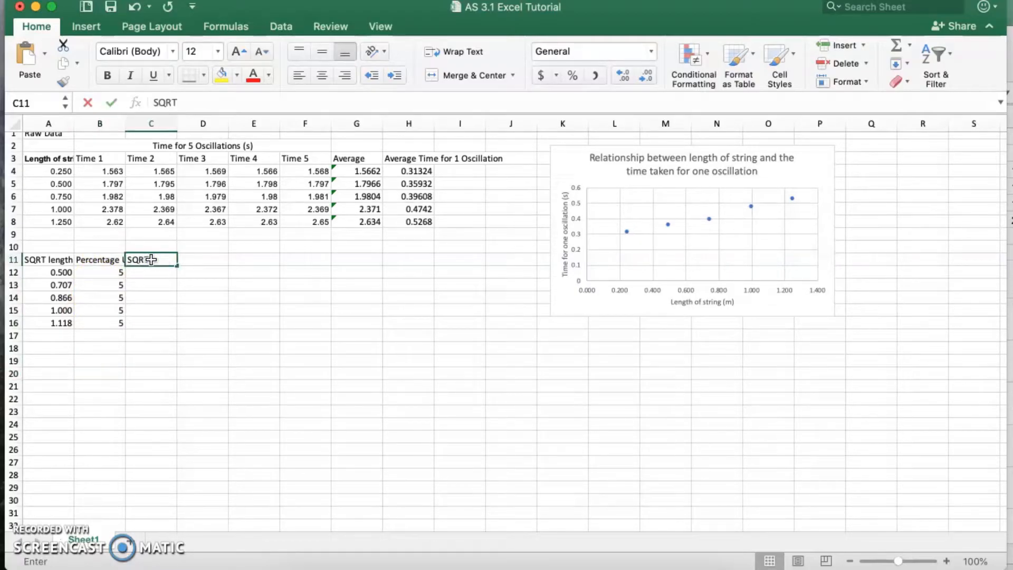
type("RT")
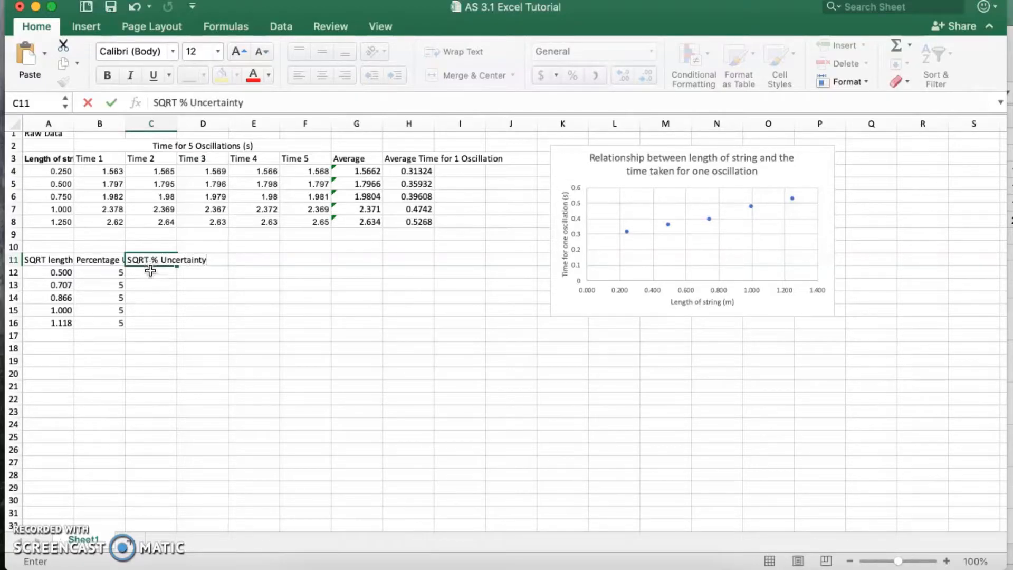
- Calculate the square root of B12 in cell C12 with the SQRT function and copy the formula down to C16
left_click(151, 271)
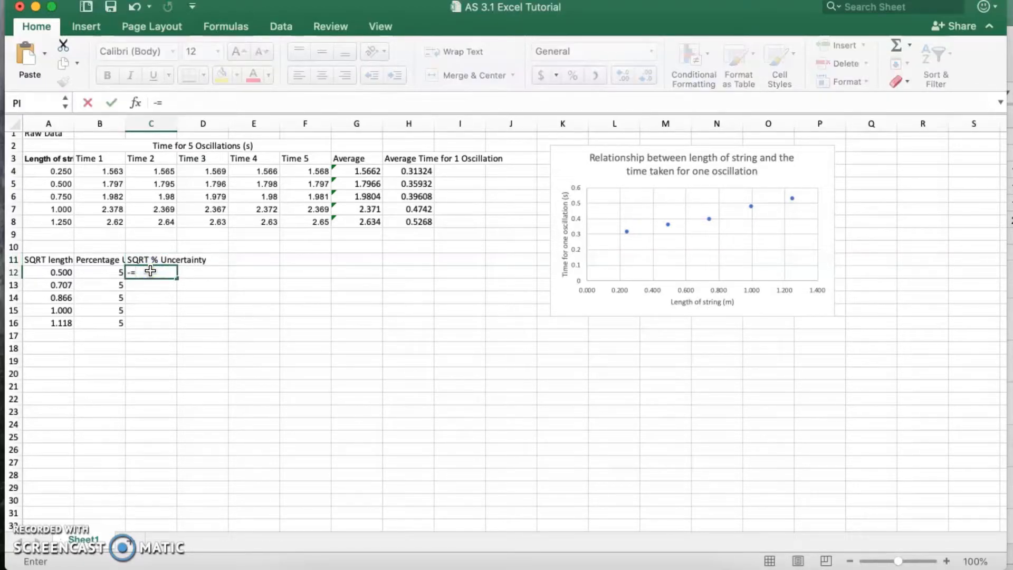
type("=S")
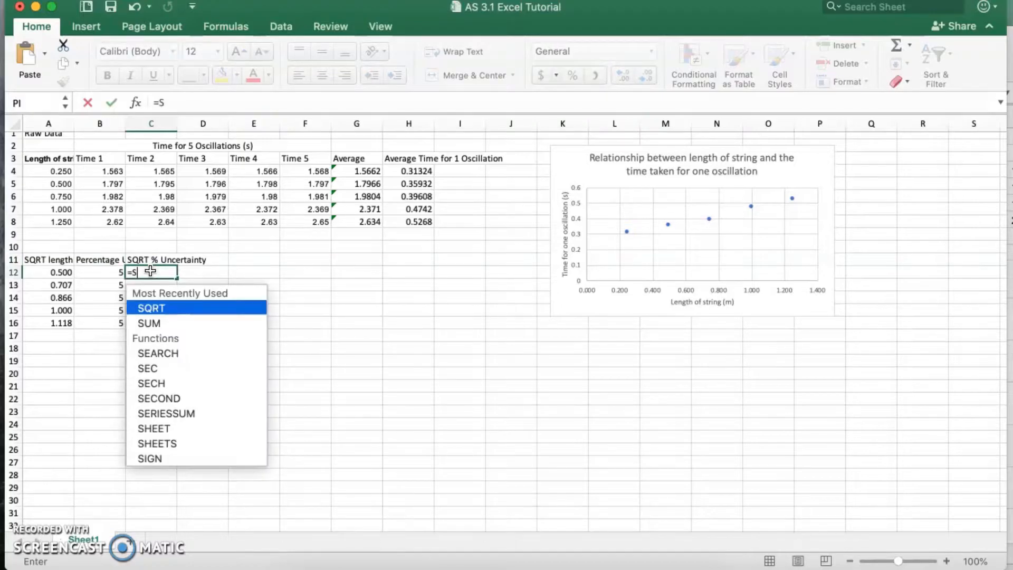
type("QRT(")
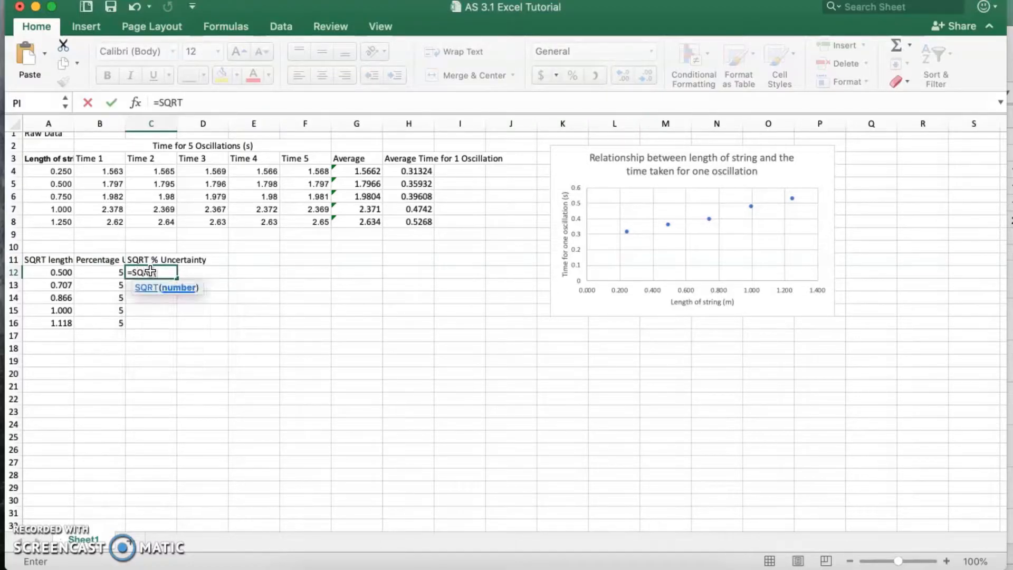
left_click(103, 272)
type(")")
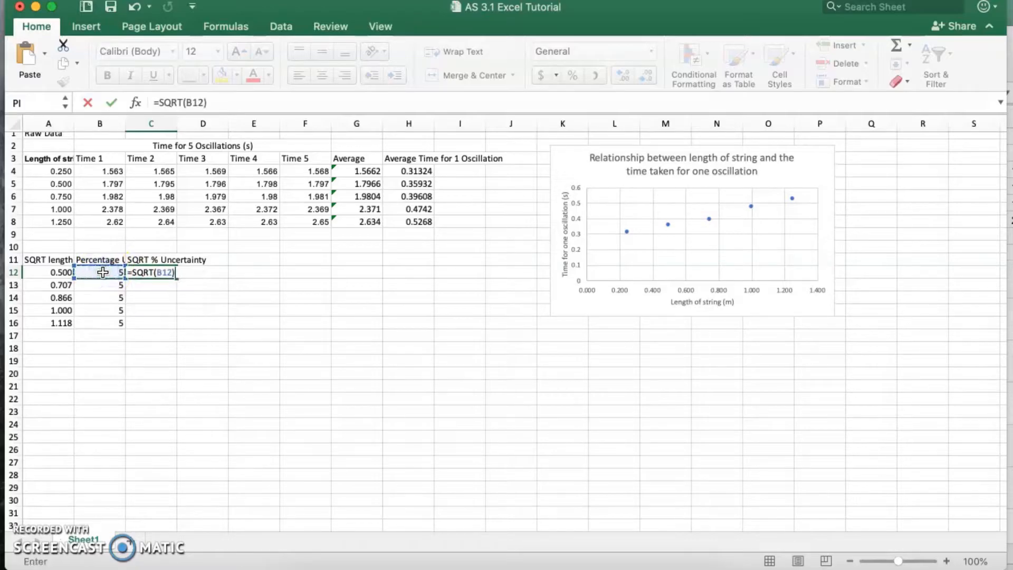
key("Return")
left_click(151, 272)
left_click_drag(177, 279, 178, 325)
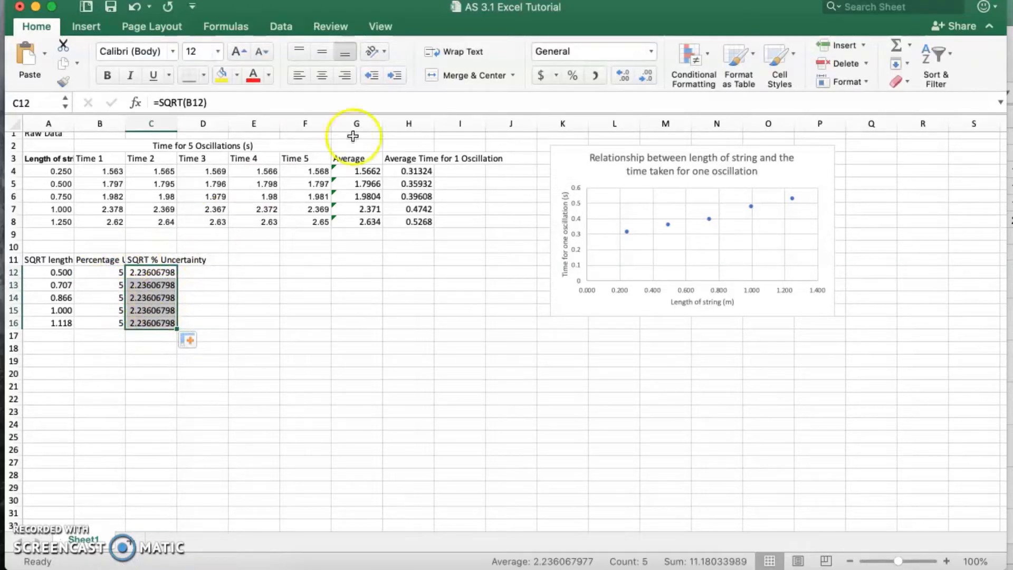
- Display the square root uncertainties in C12:C16 with one decimal place
left_click(643, 77)
left_click(644, 77)
left_click(644, 76)
left_click(644, 76)
left_click(644, 77)
left_click(644, 76)
left_click(644, 76)
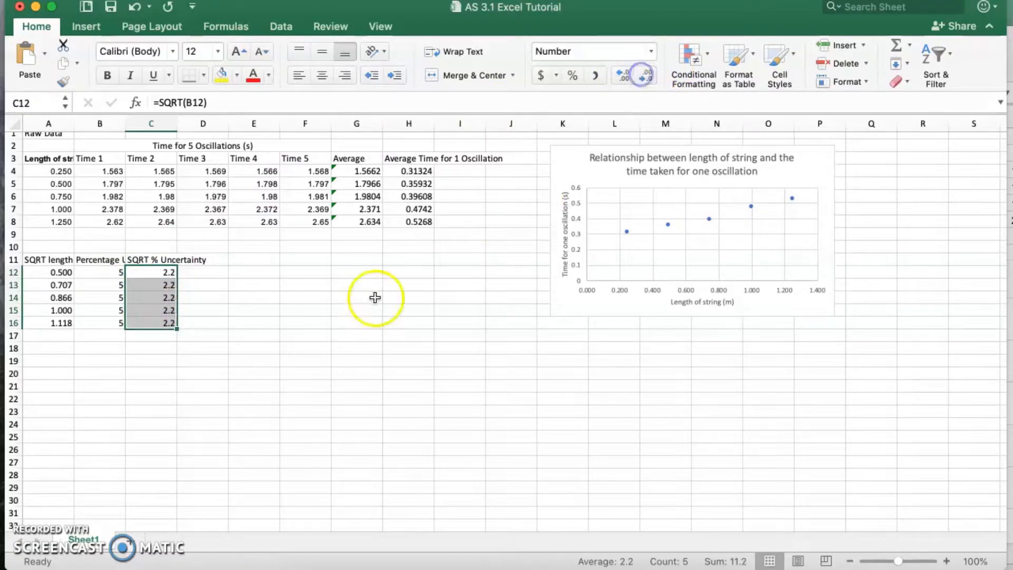
- Add an "Absolute Uncertainty" column headed in D11, with the formula =C12/100*A12 filled from D12 to D16
left_click(199, 272)
left_click(203, 262)
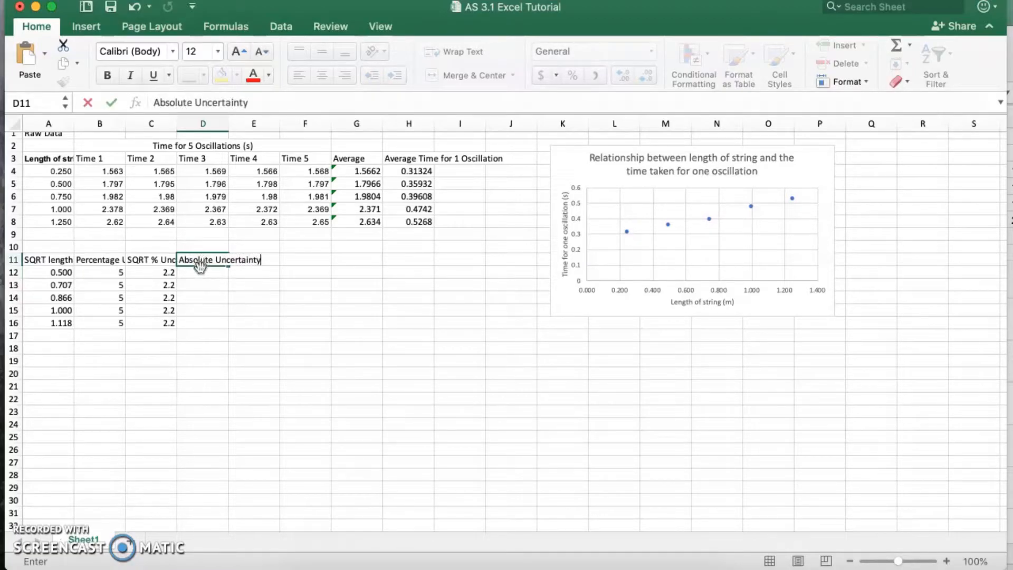
left_click(199, 271)
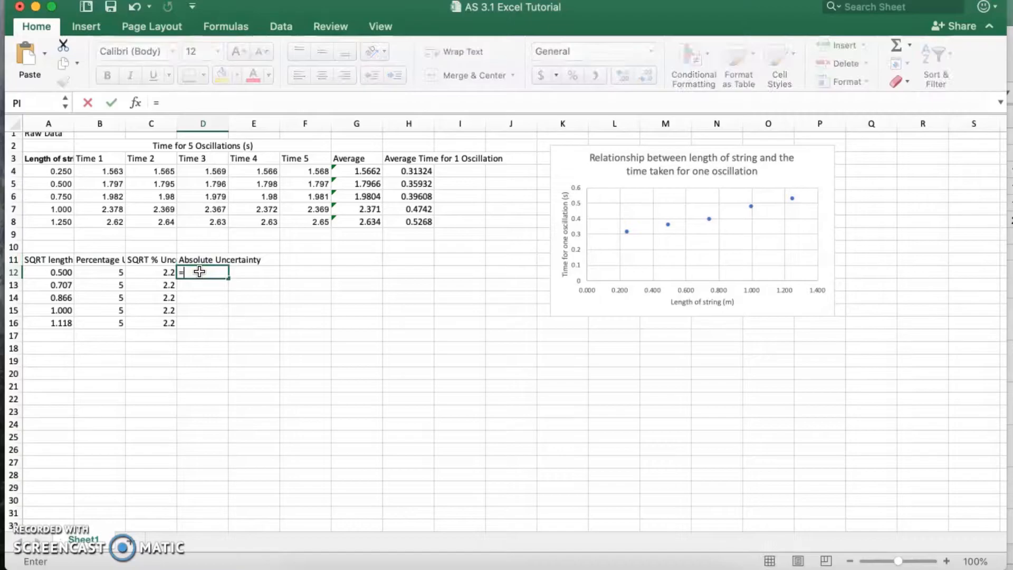
type("=")
left_click(149, 270)
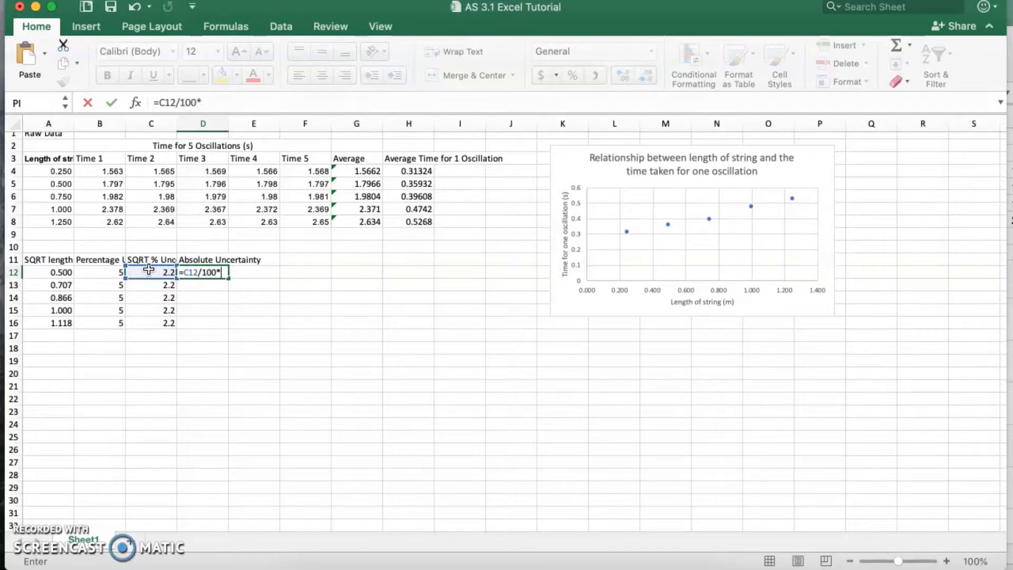
left_click(67, 271)
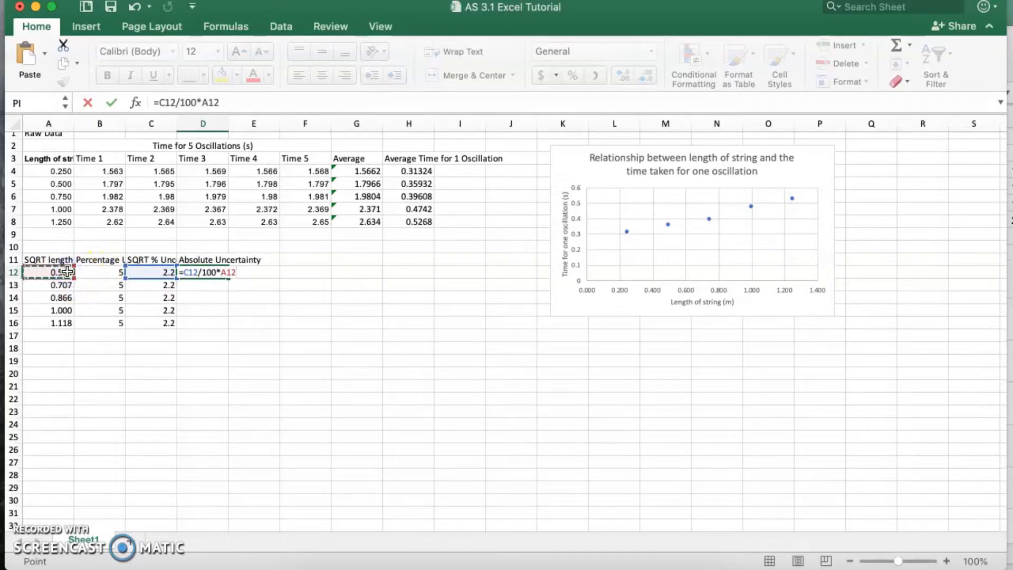
key("Return")
left_click(221, 273)
left_click_drag(228, 278, 226, 327)
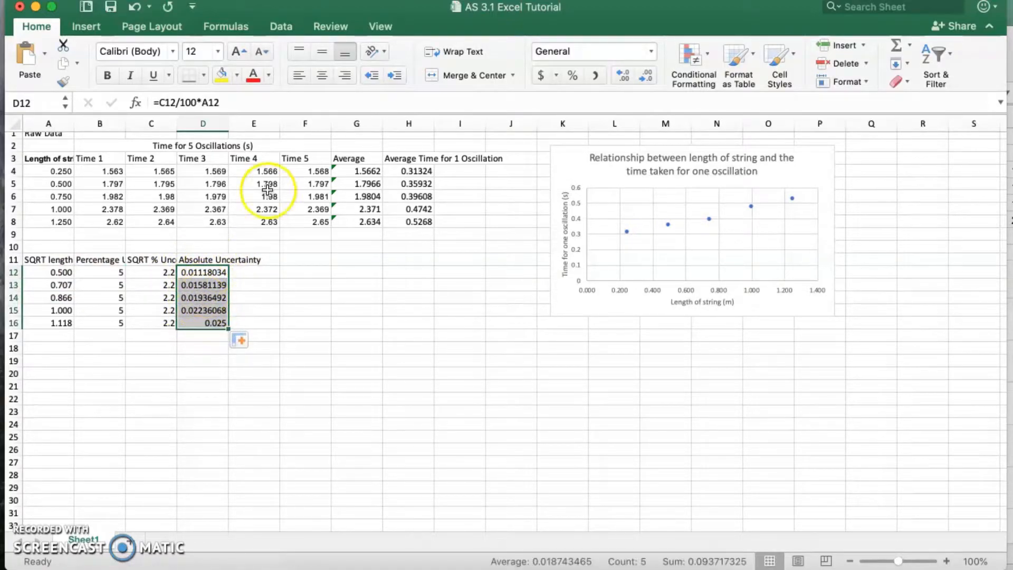
- Display the absolute uncertainties in D12:D16 with two decimal places
left_click(645, 75)
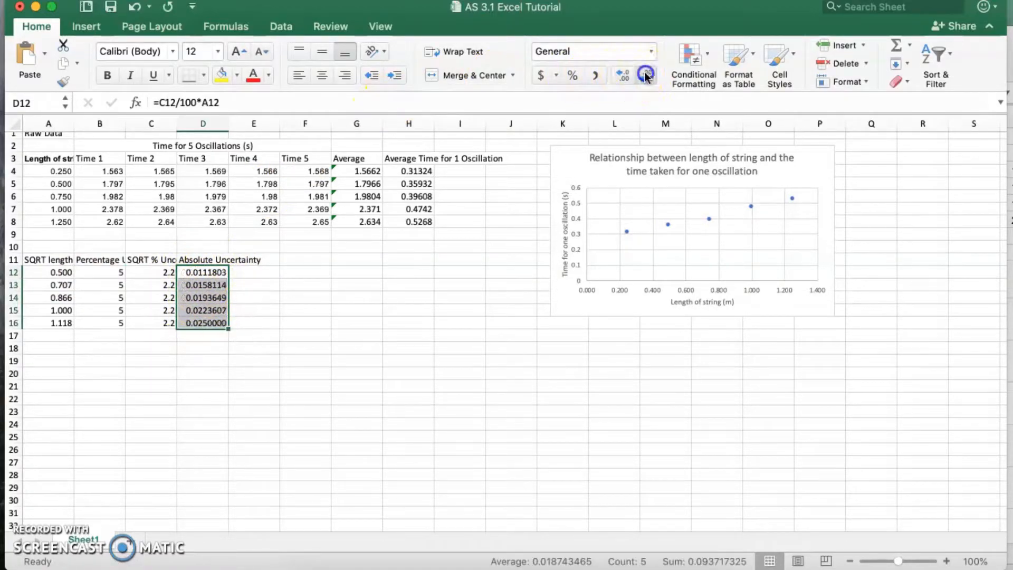
left_click(645, 75)
left_click(645, 75)
left_click(646, 75)
left_click(646, 75)
left_click(646, 75)
left_click(646, 75)
left_click(645, 75)
left_click(624, 75)
left_click(624, 75)
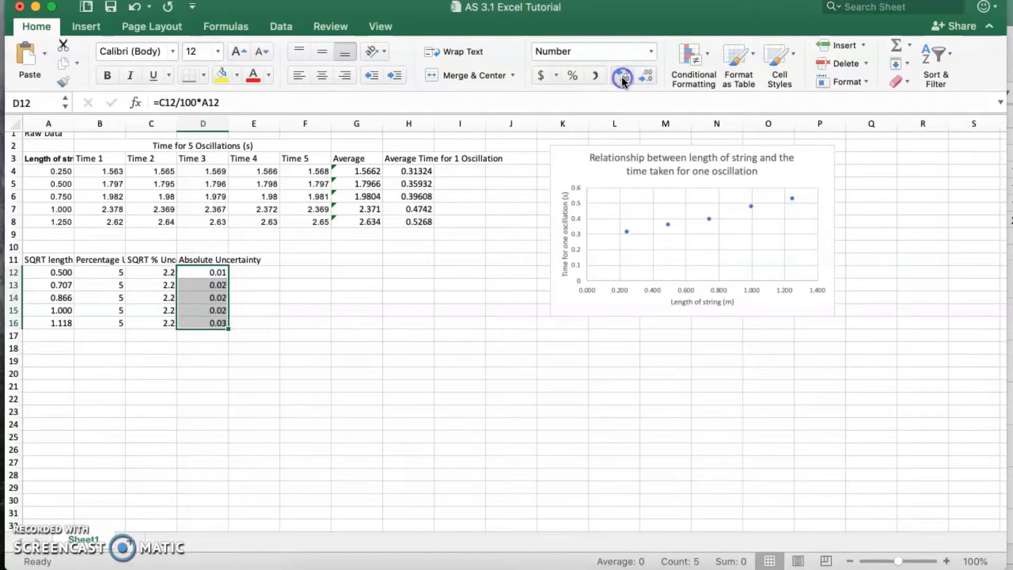
left_click(248, 338)
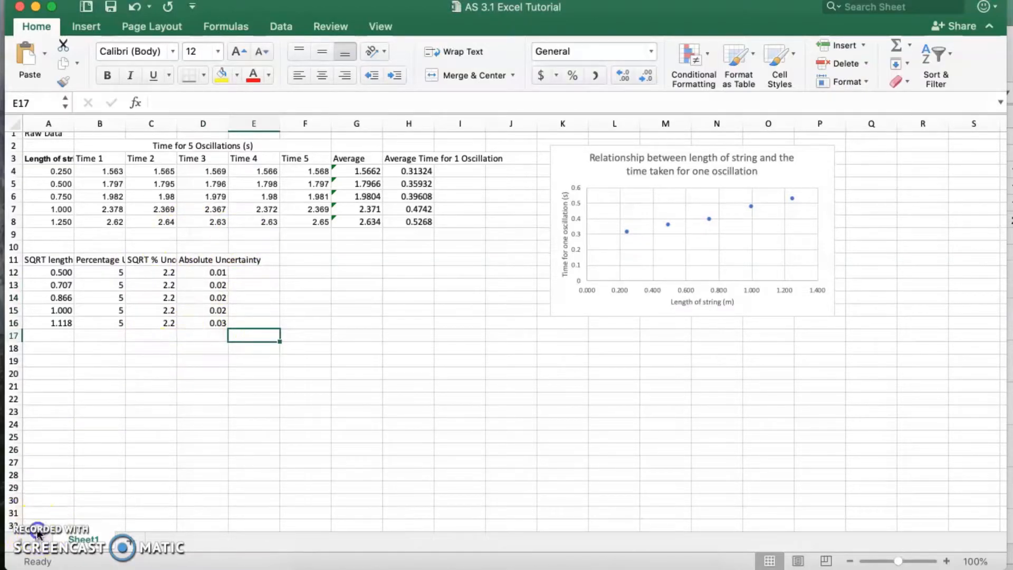
- Add a "Standard Deviation for oscillation" column headed in I3, with =STDEV(B4:F4) in I4 copied down to I8
left_click(454, 156)
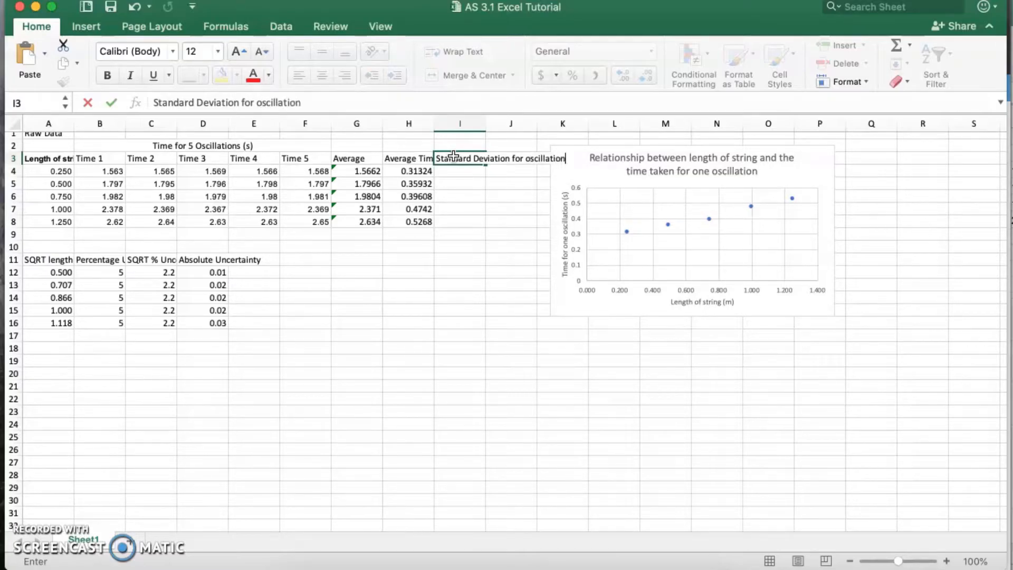
key("Return")
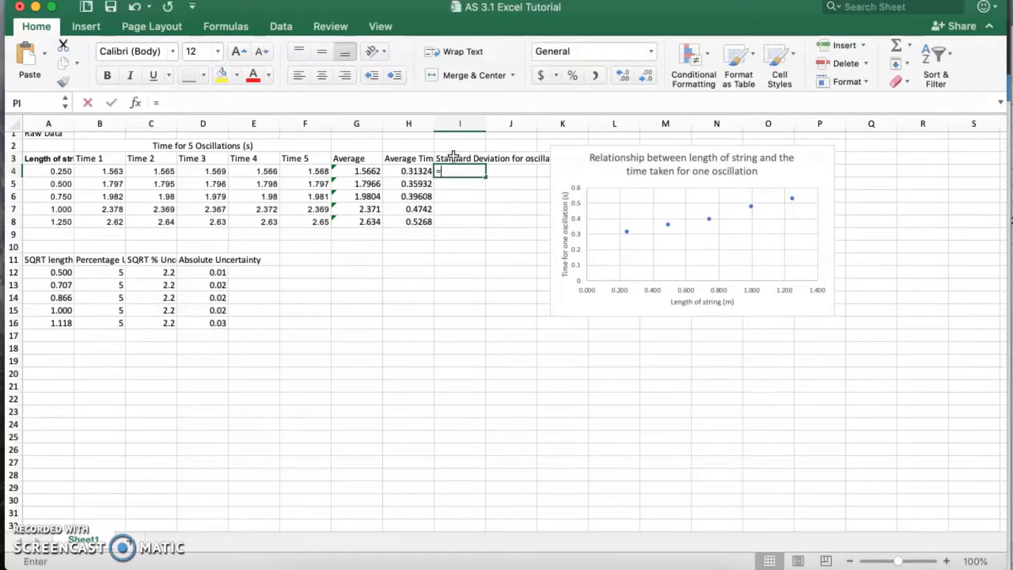
type("=STE")
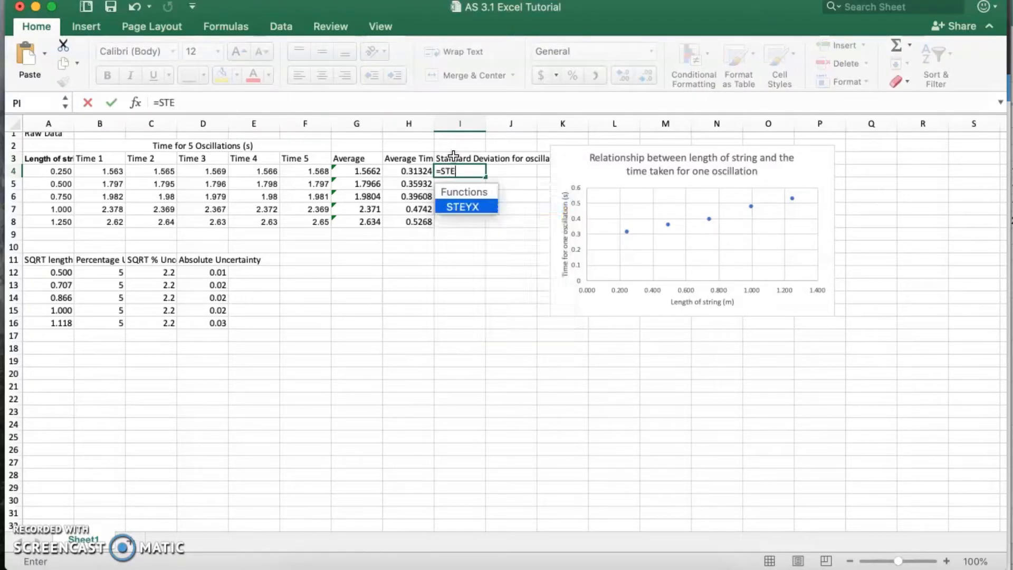
key("BackSpace")
type("DEV(")
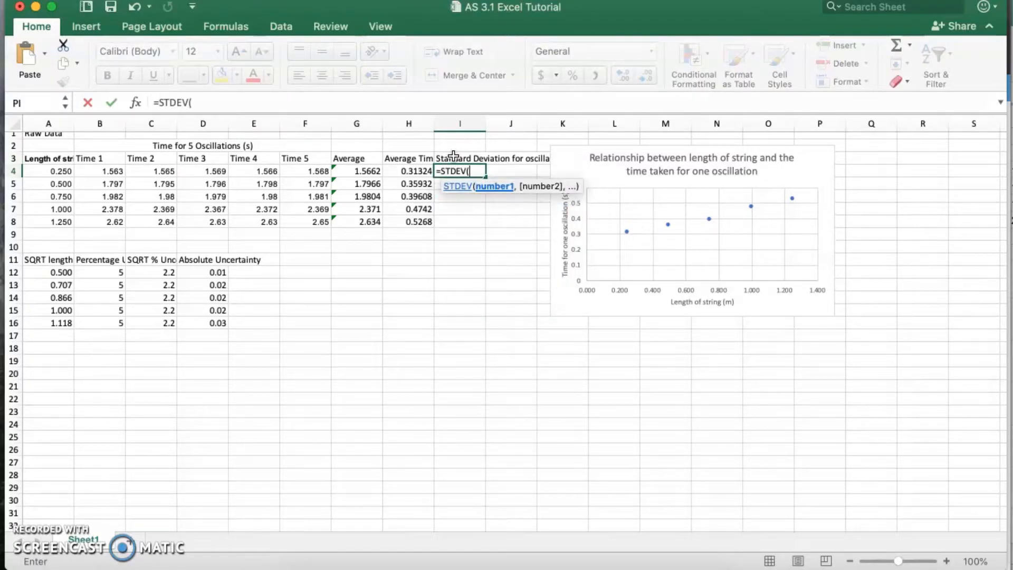
left_click_drag(113, 170, 290, 169)
key("Return")
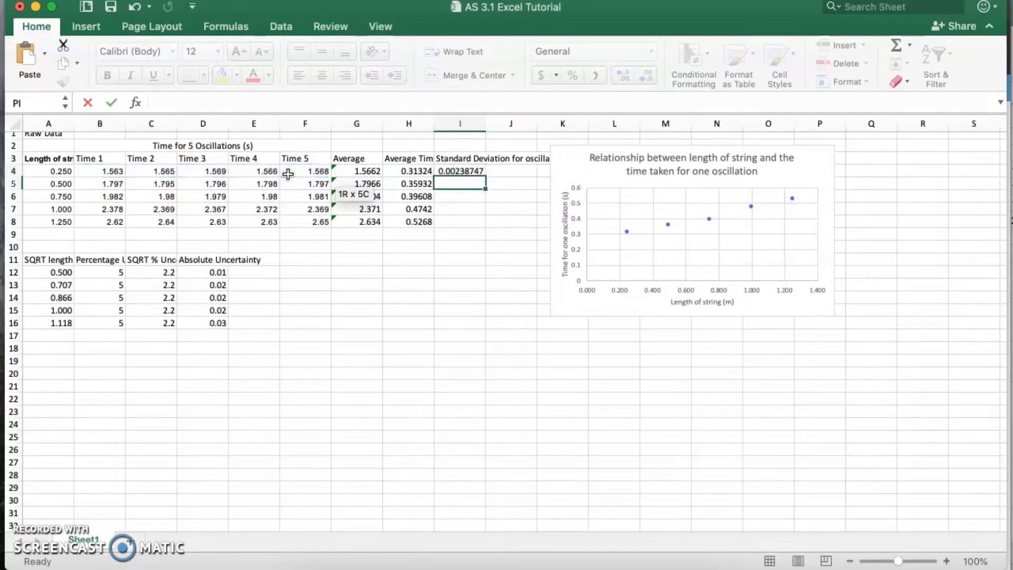
left_click(475, 173)
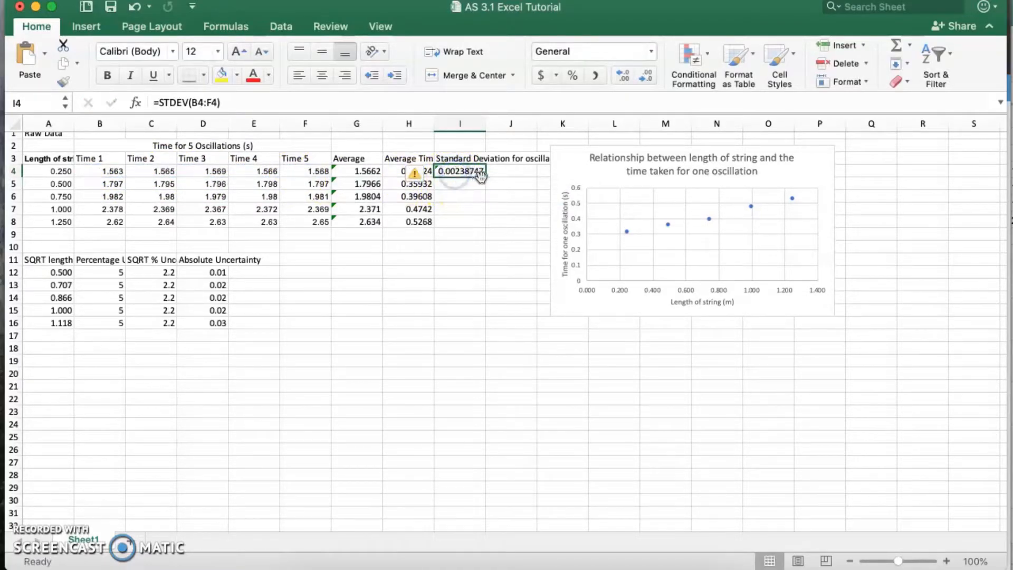
left_click_drag(486, 175, 481, 226)
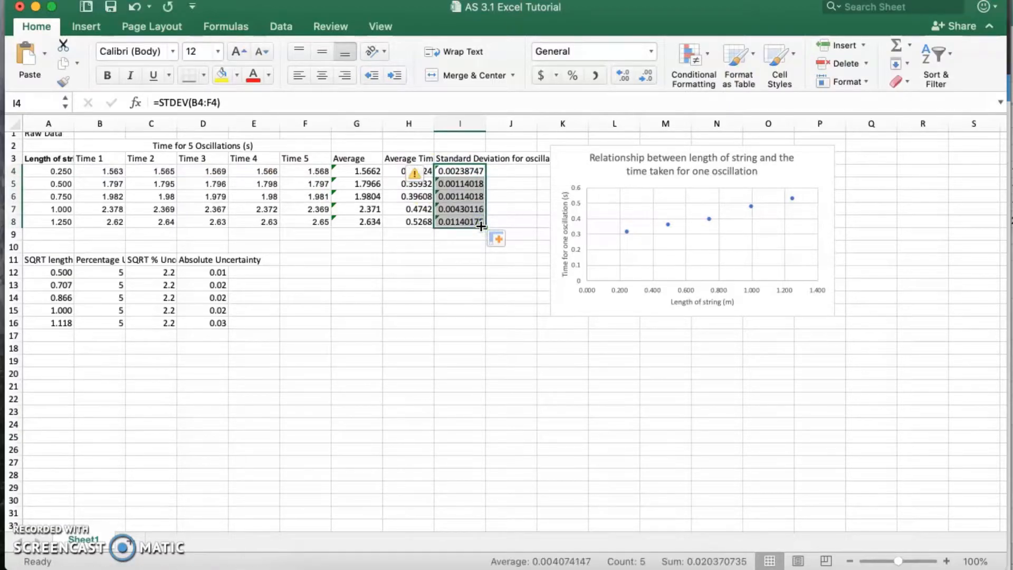
- Display the standard deviations in I4:I7 with three decimal places and the one in I8 with two
left_click(620, 76)
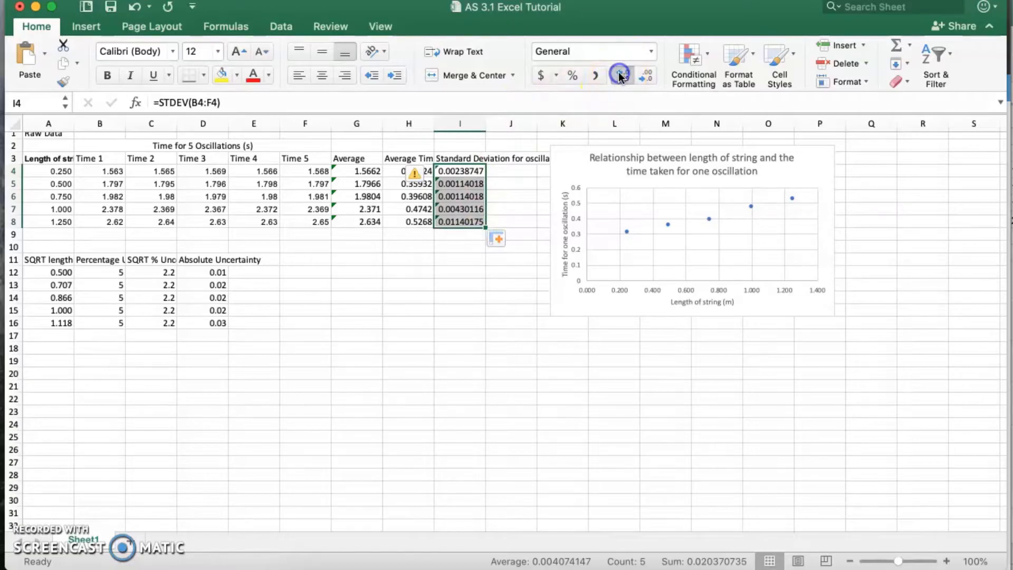
left_click(646, 76)
left_click(646, 76)
left_click(647, 76)
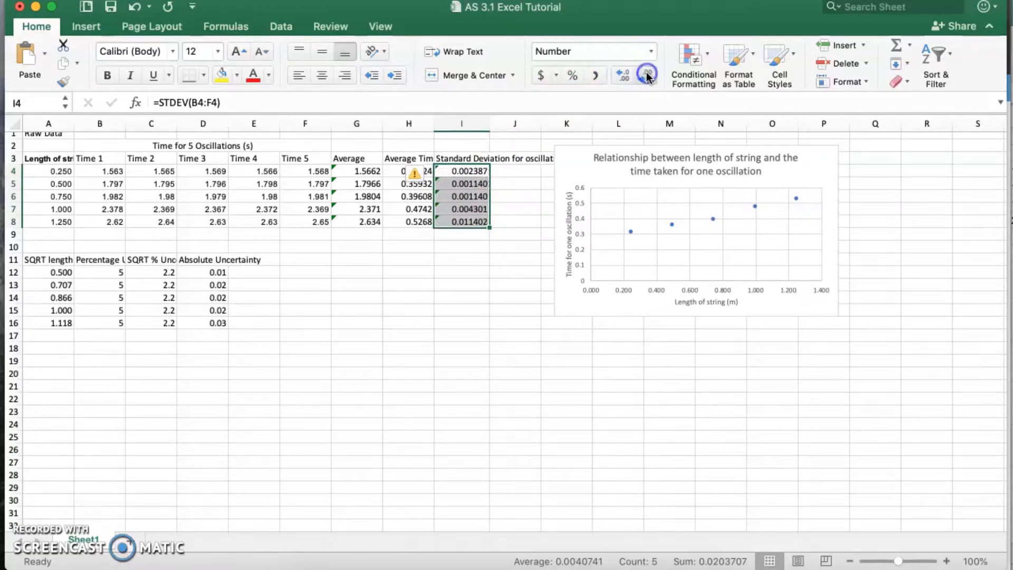
left_click(648, 75)
left_click(647, 76)
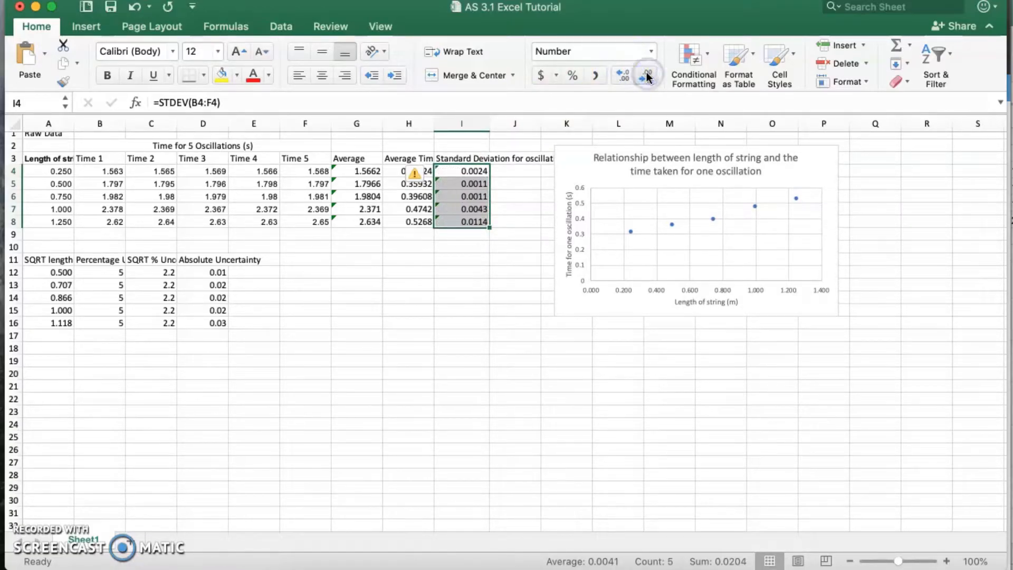
left_click(647, 75)
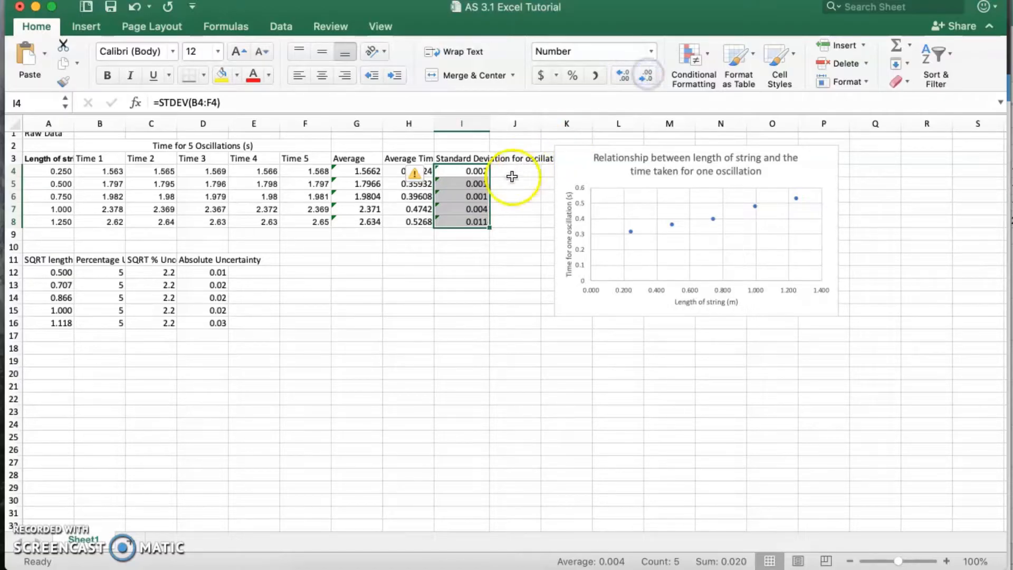
left_click(478, 224)
left_click(646, 76)
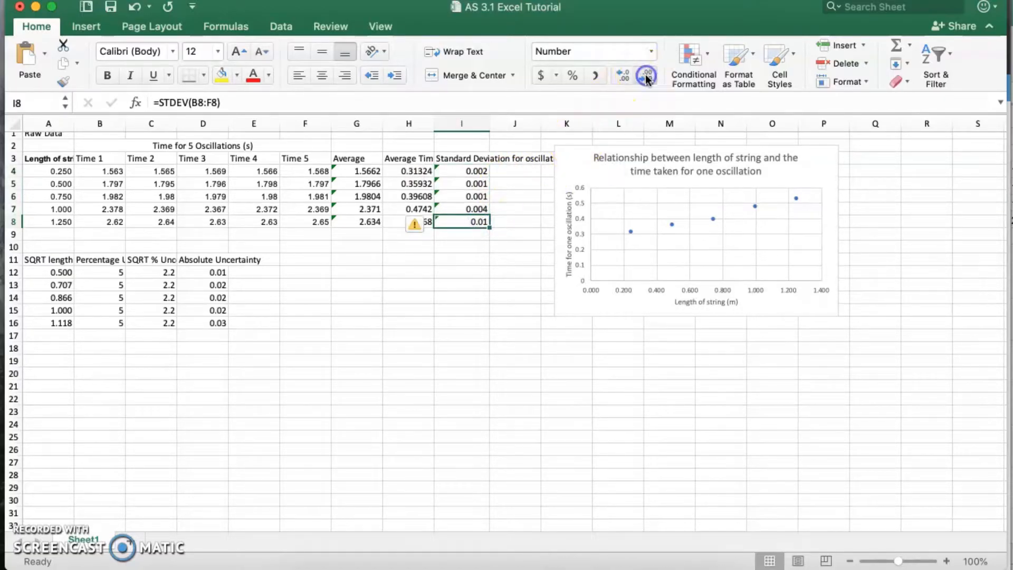
- Insert a scatter chart from the square-root lengths in A11:A16 and average times in H3:H8, and place it below the data tables
left_click(456, 240)
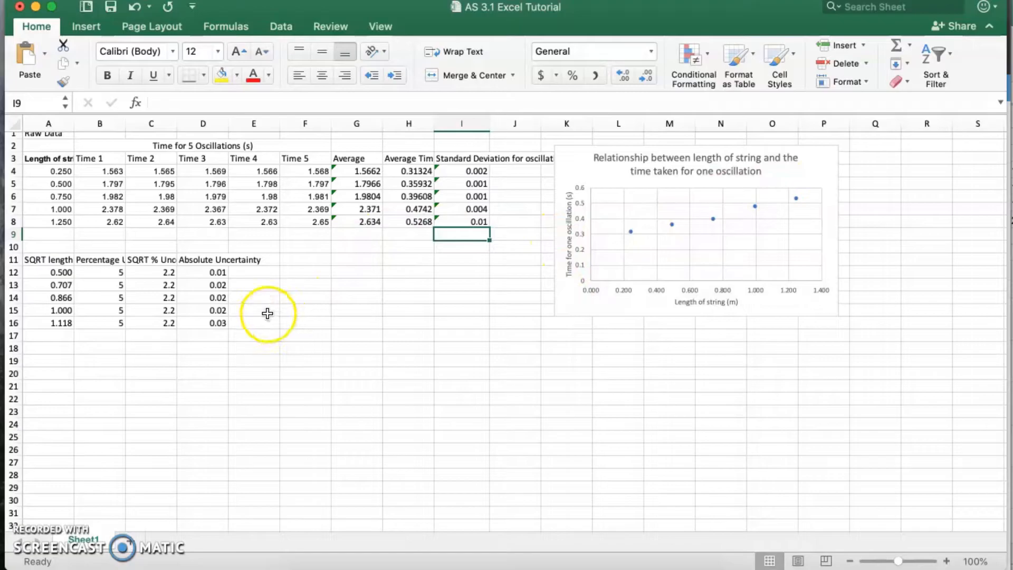
left_click_drag(53, 259, 56, 323)
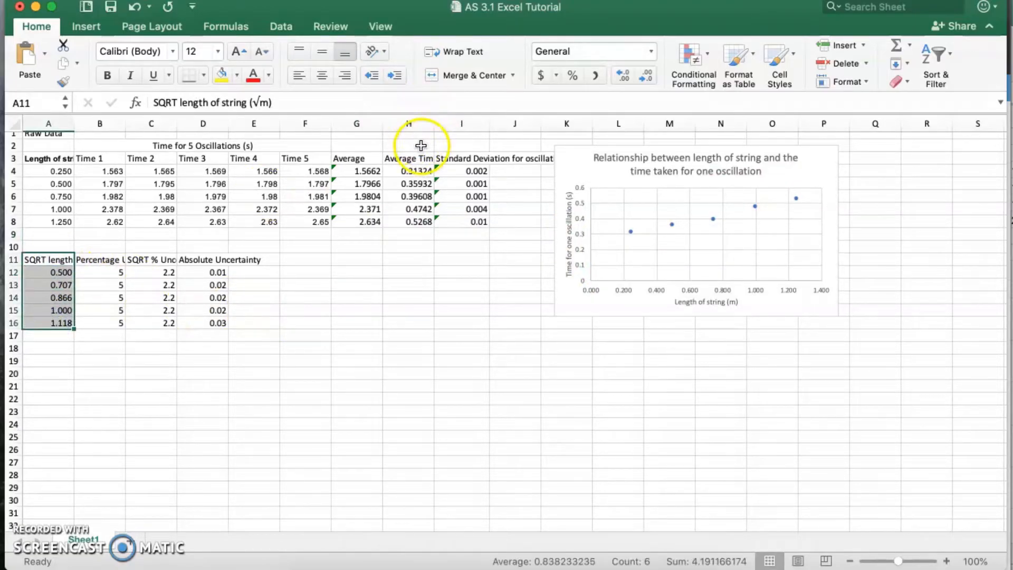
left_click_drag(408, 156, 407, 225)
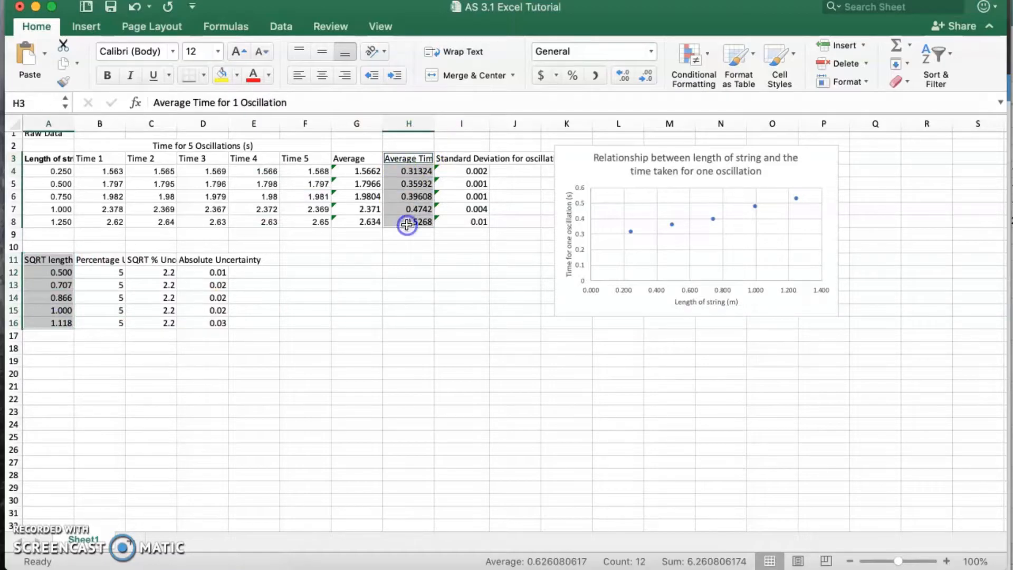
left_click(92, 28)
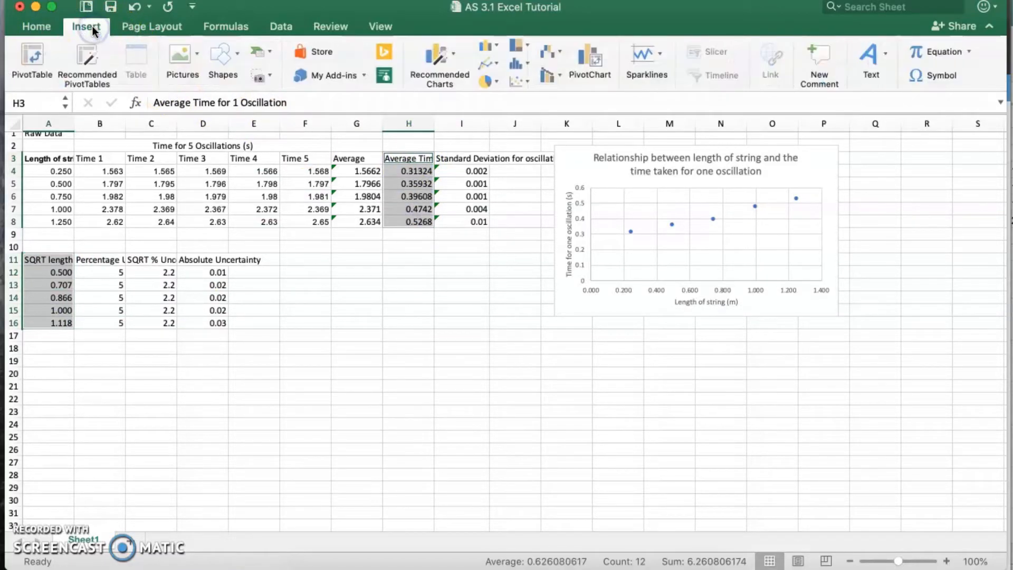
left_click(527, 86)
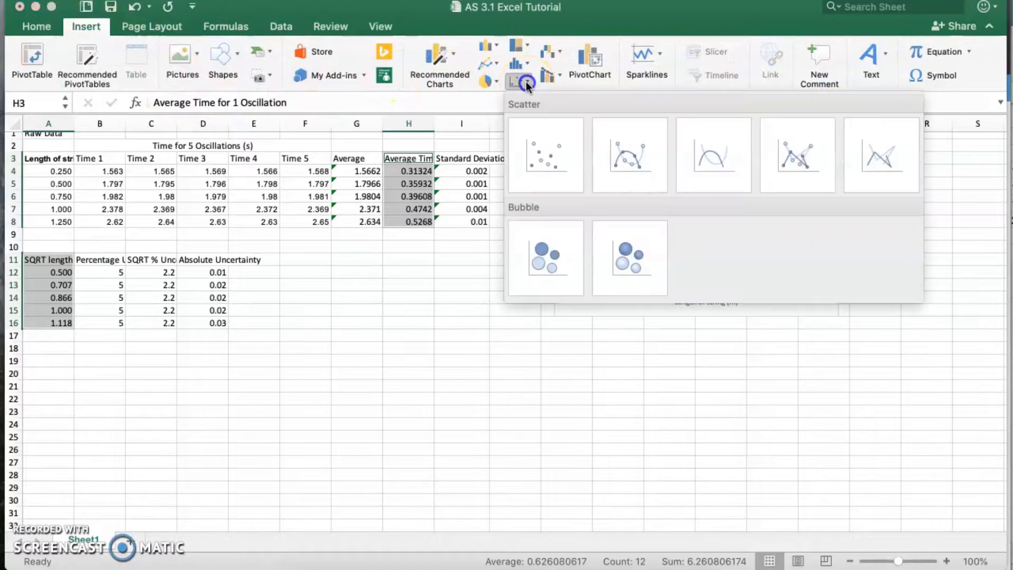
left_click(544, 141)
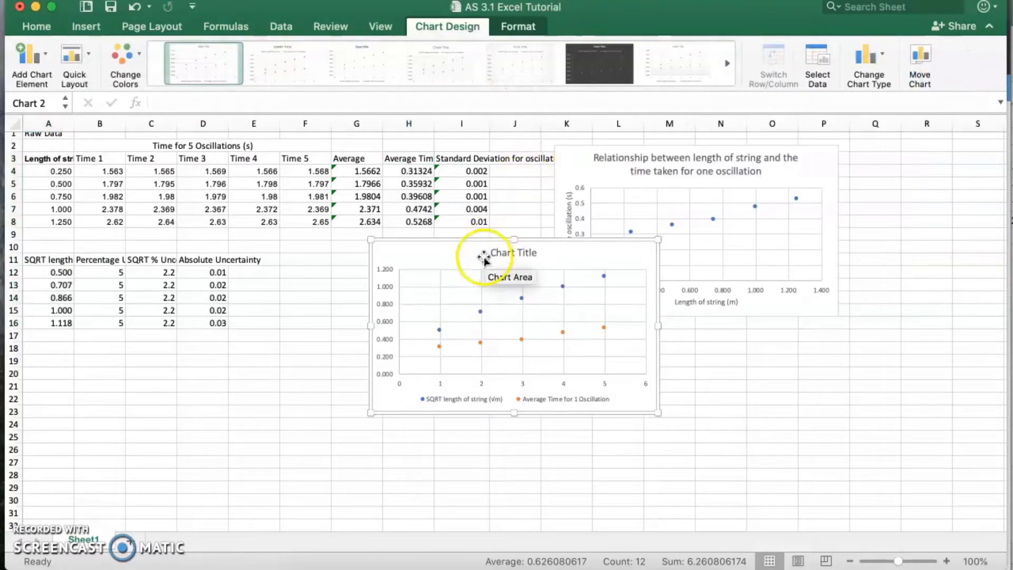
left_click_drag(439, 258, 358, 327)
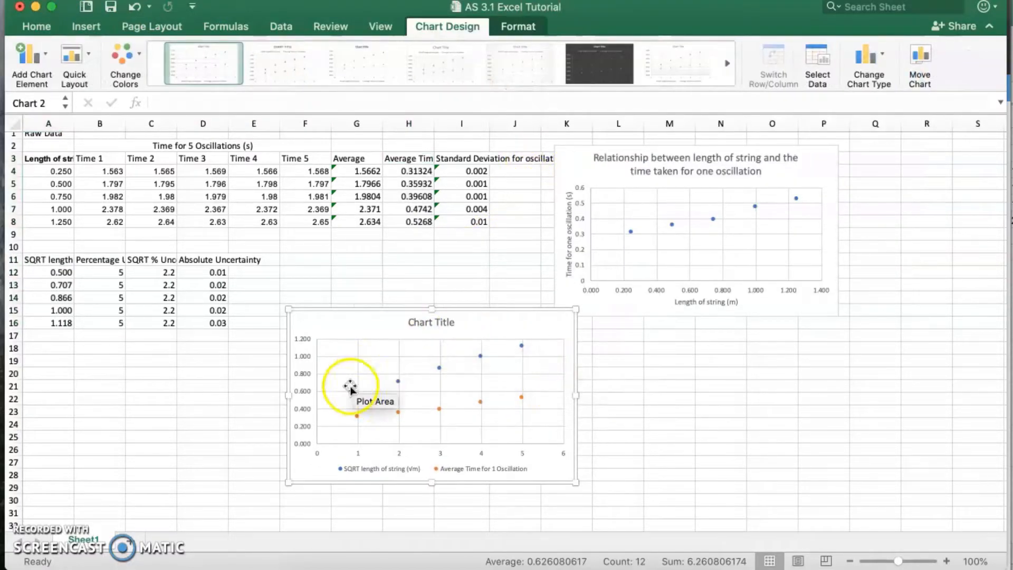
- Remove the "Average Time for 1 Oscillation" series from the new chart's data source and name the remaining series "Data"
left_click(813, 65)
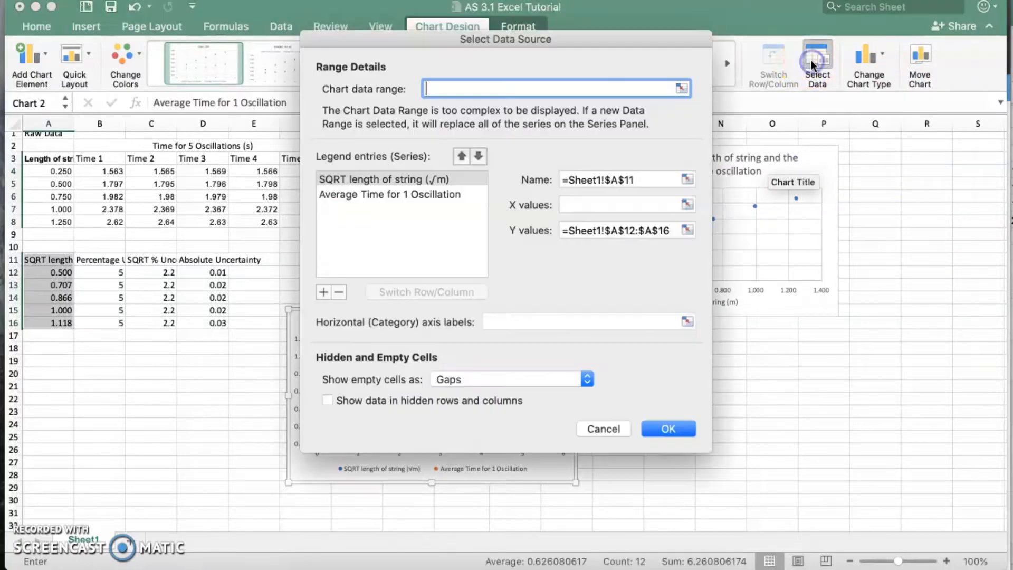
left_click(399, 195)
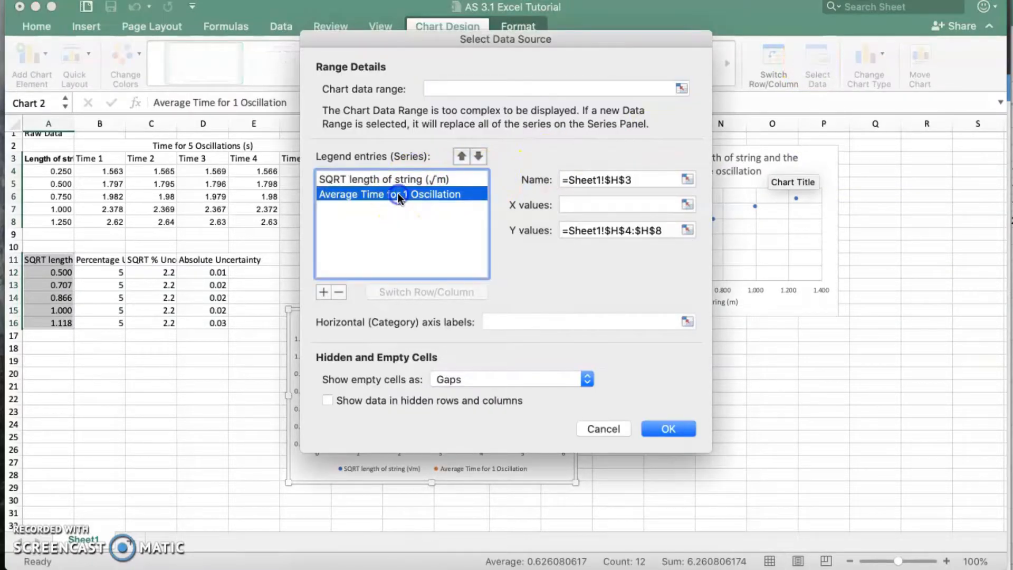
left_click(339, 293)
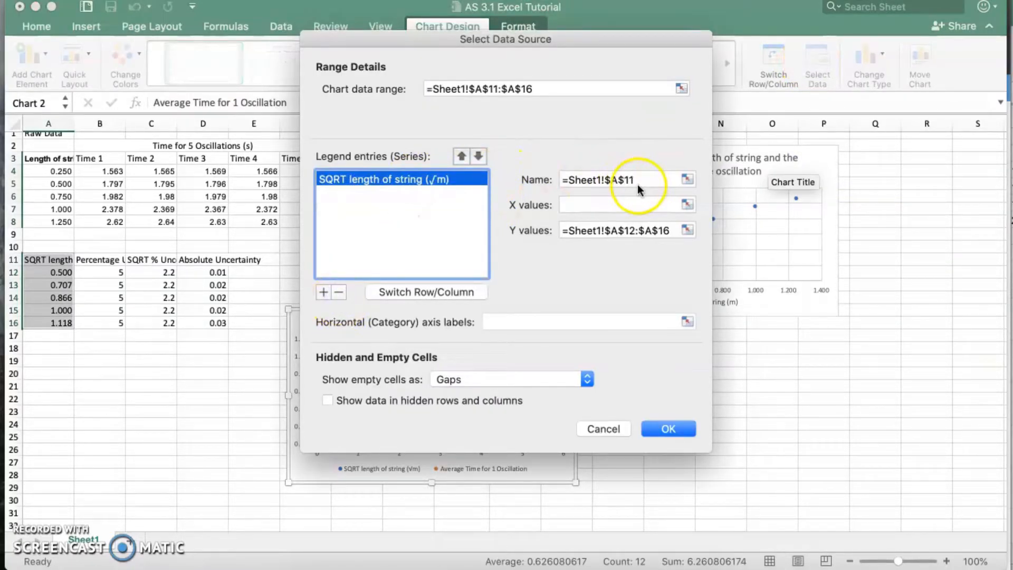
left_click_drag(594, 48, 852, 61)
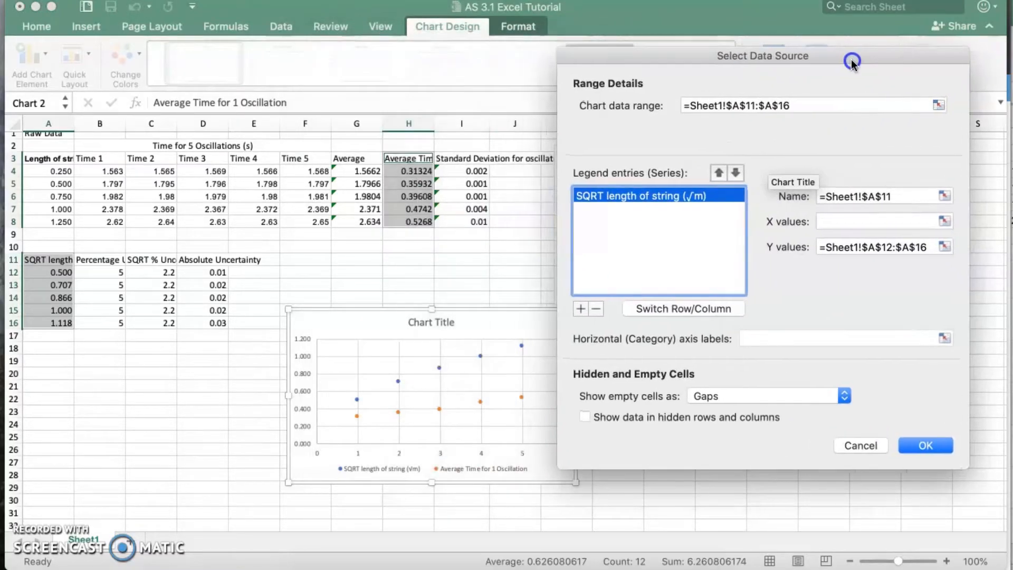
left_click(854, 191)
type("R")
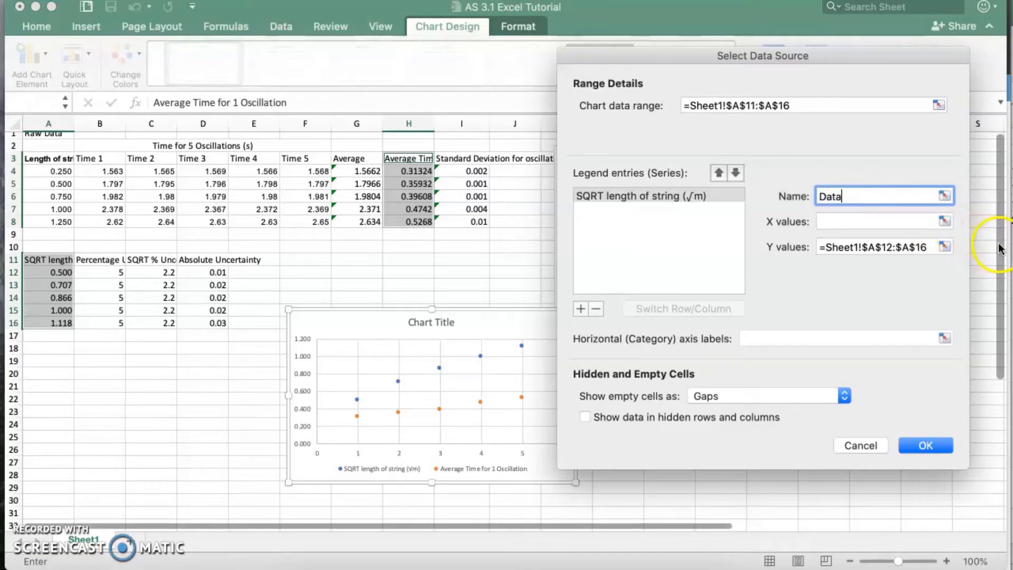
- Set the Data series' X values to A12:A16 and its Y values to H4:H8, and apply the data source
left_click(947, 222)
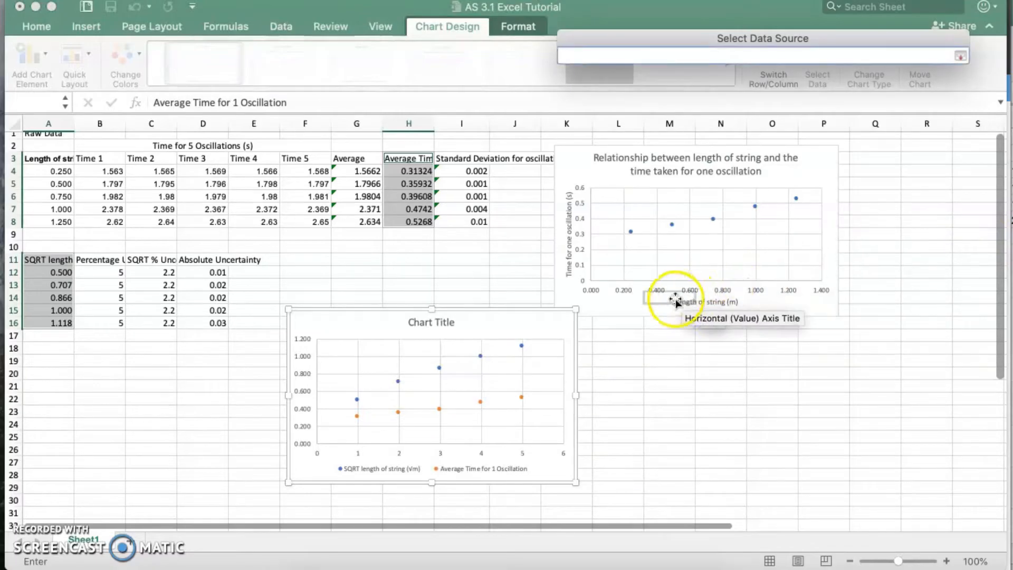
left_click(40, 273)
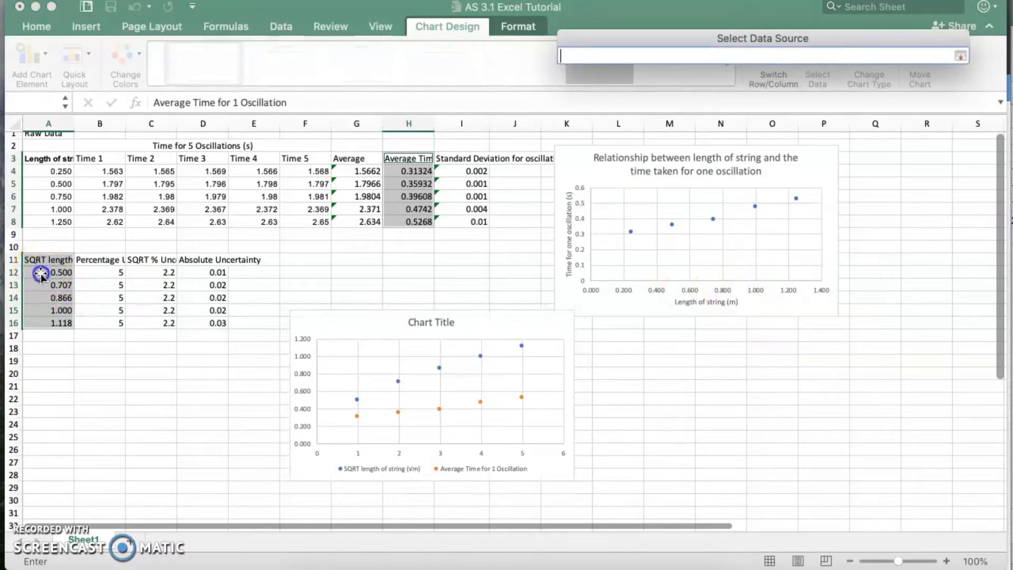
left_click_drag(57, 275, 58, 322)
key("Return")
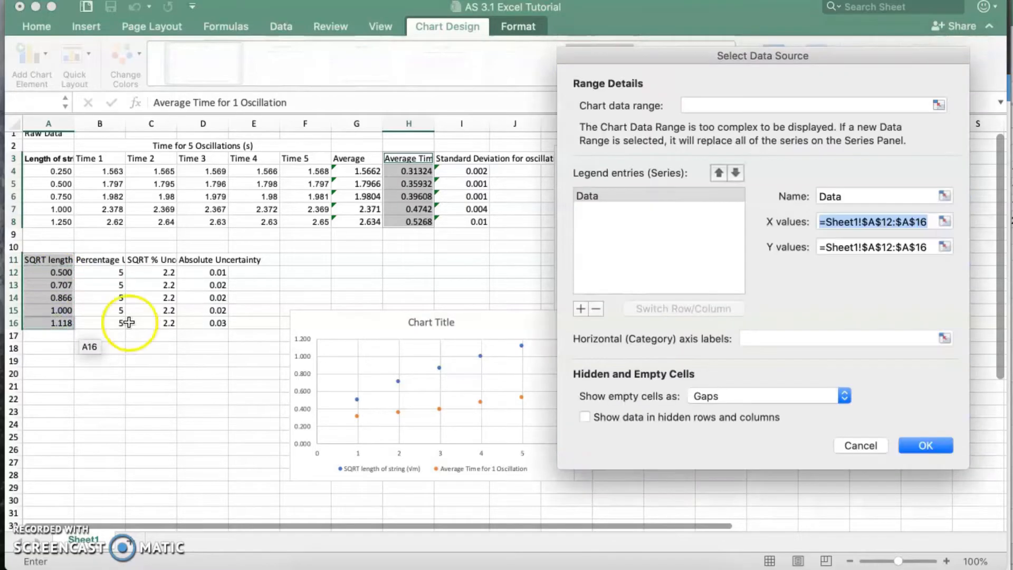
left_click(945, 247)
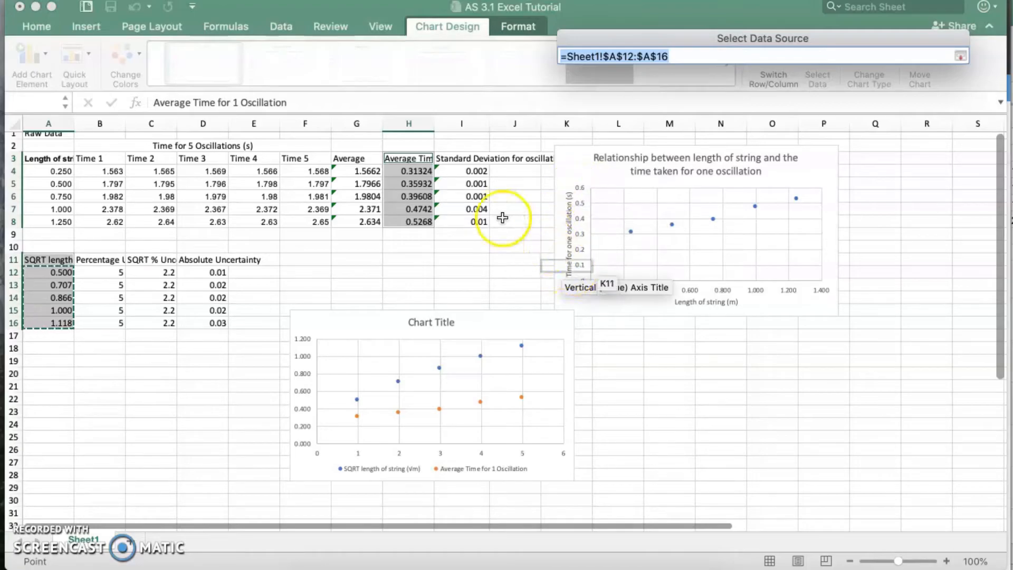
left_click_drag(419, 171, 424, 221)
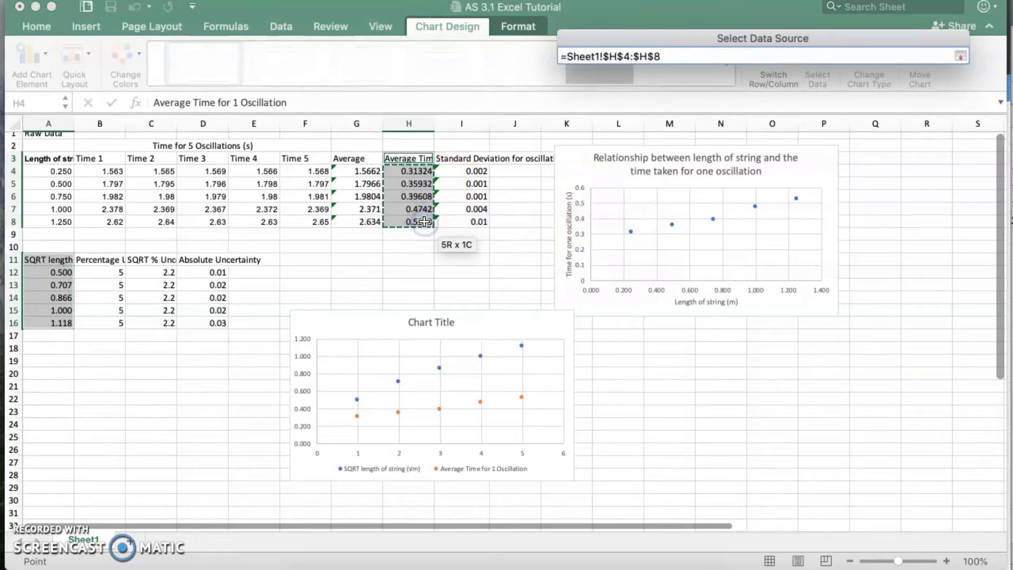
key("Return")
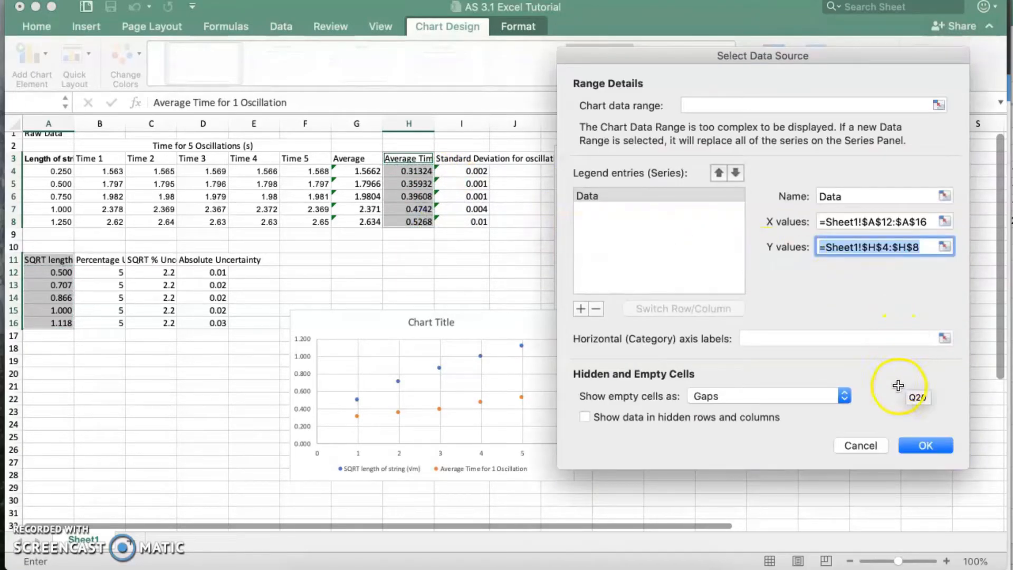
left_click(914, 445)
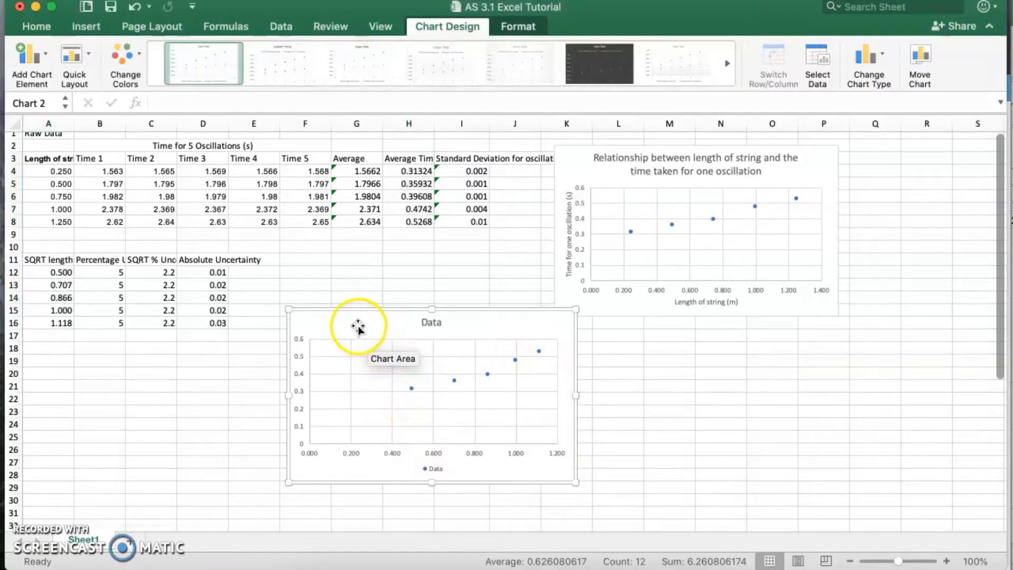
- Add a horizontal axis title reading "√Length of String (√m)" to the new chart and remove its legend
left_click(41, 67)
mouse_move(37, 100)
left_click(212, 111)
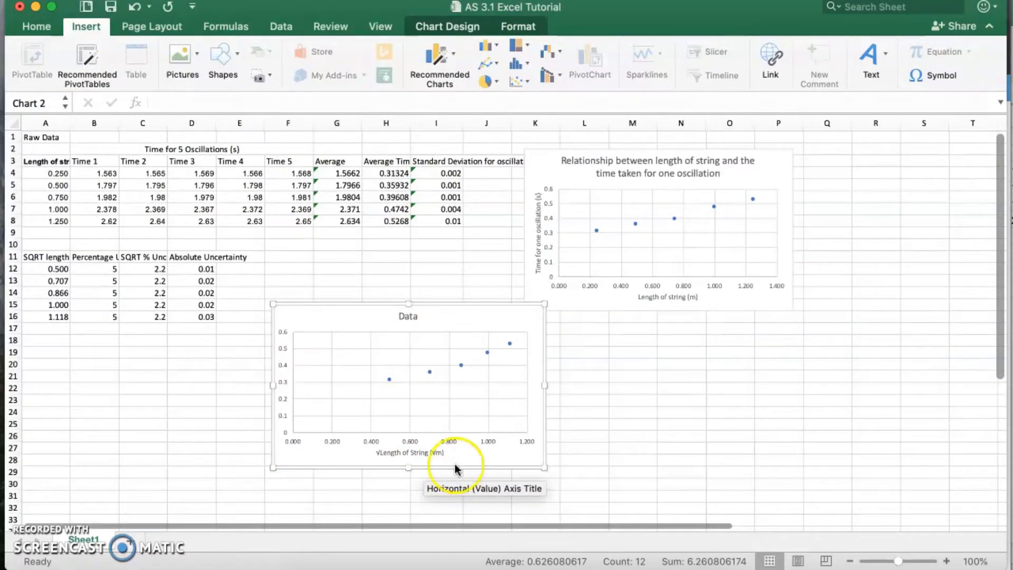
left_click(370, 438)
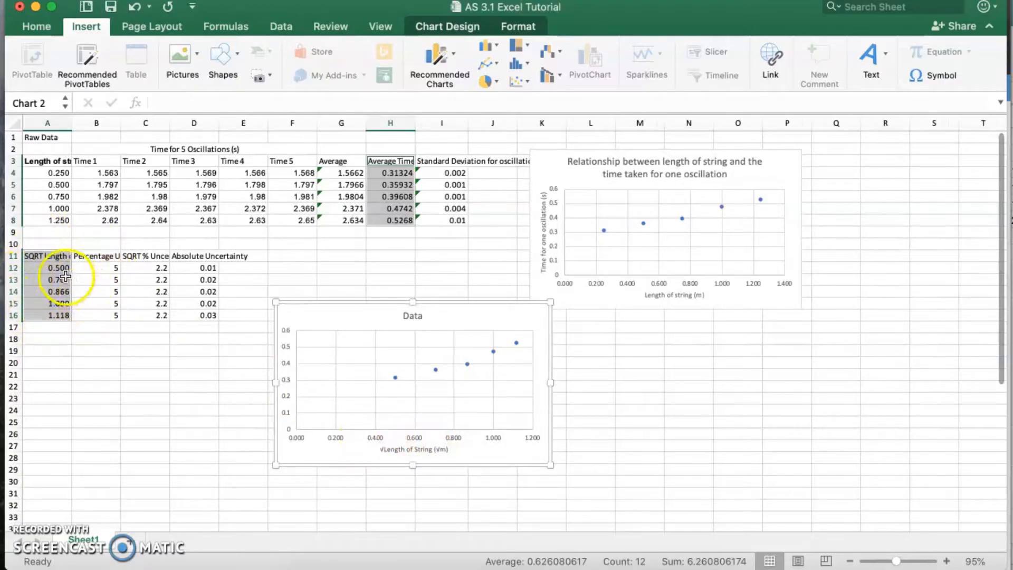
- Add the vertical axis title "Time for one oscillation (s)" and title the chart "Relationship between √length of string and the time taken for one oscillation"
left_click(321, 319)
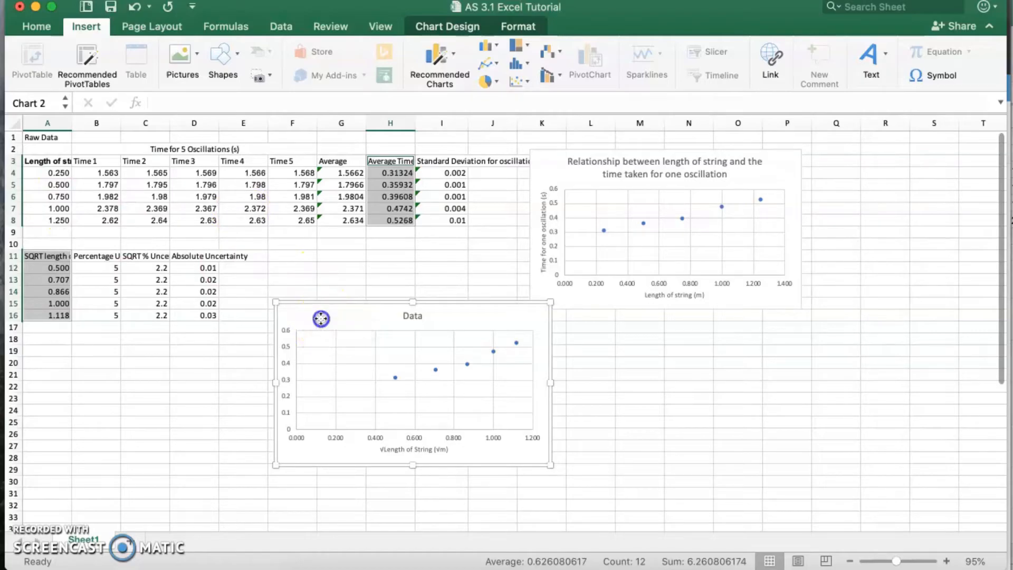
left_click(446, 27)
left_click(21, 58)
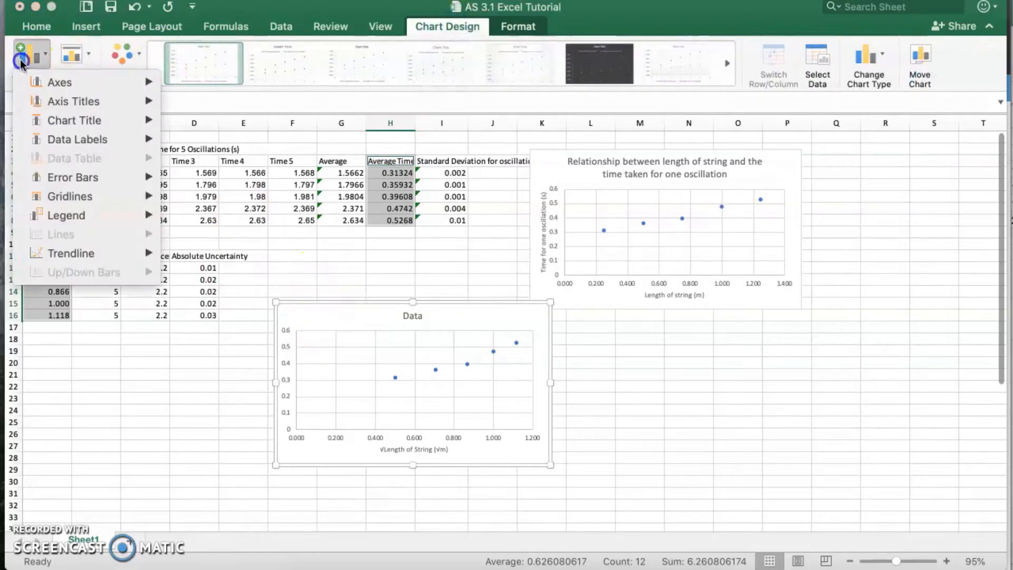
mouse_move(37, 102)
left_click(187, 139)
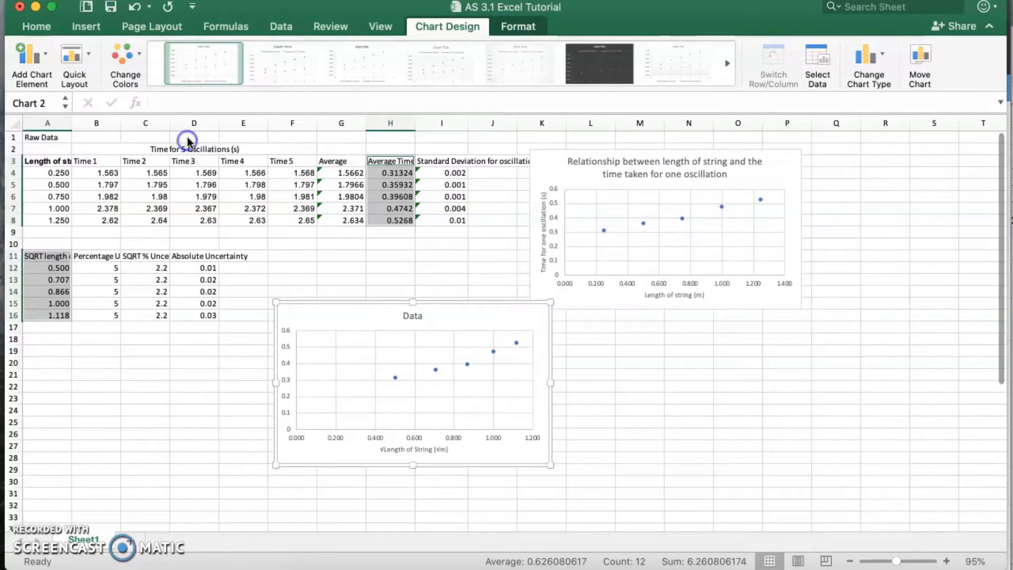
left_click(410, 317)
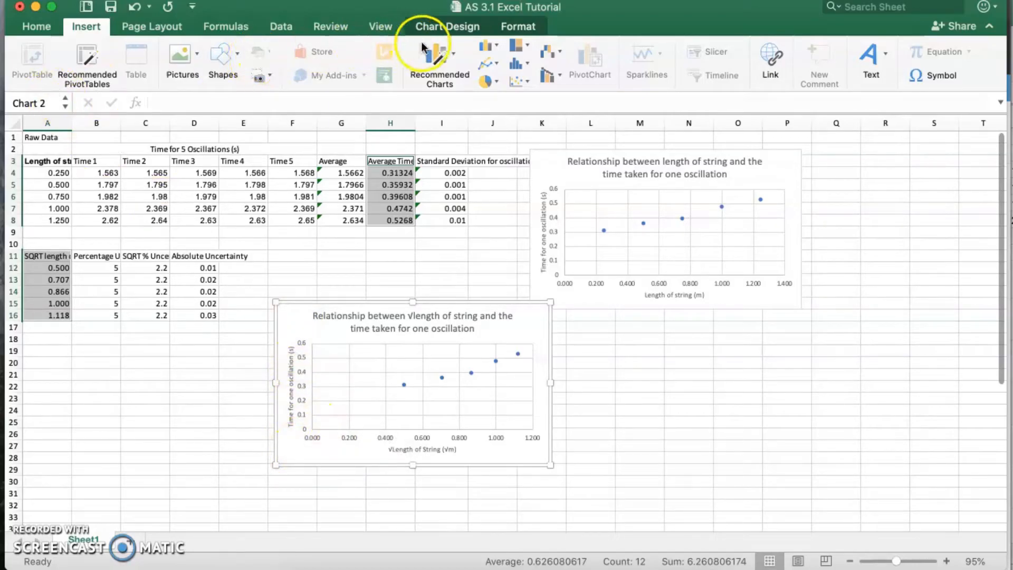
- Add a linear trendline to the √length chart
left_click(428, 28)
left_click(30, 54)
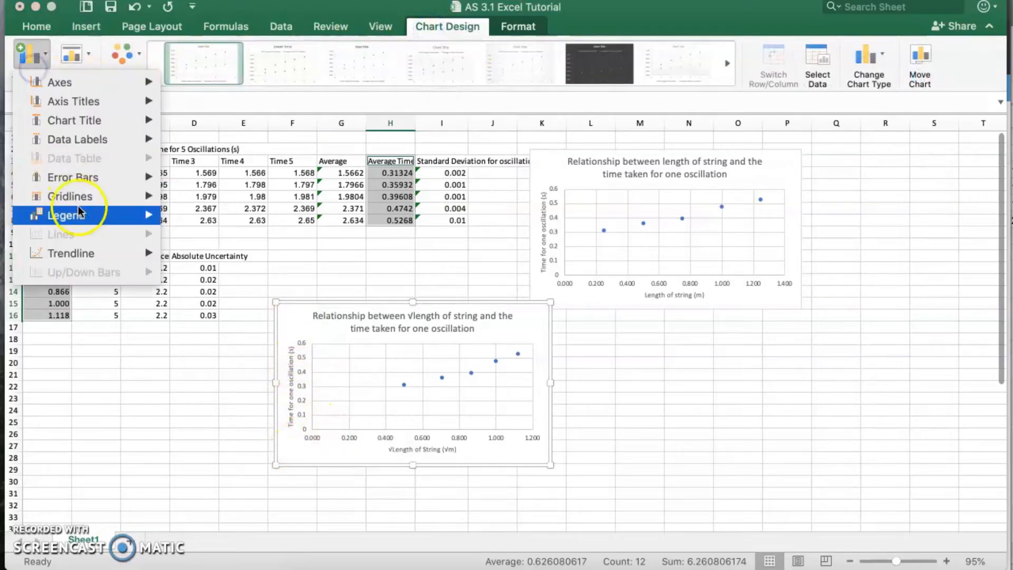
mouse_move(82, 256)
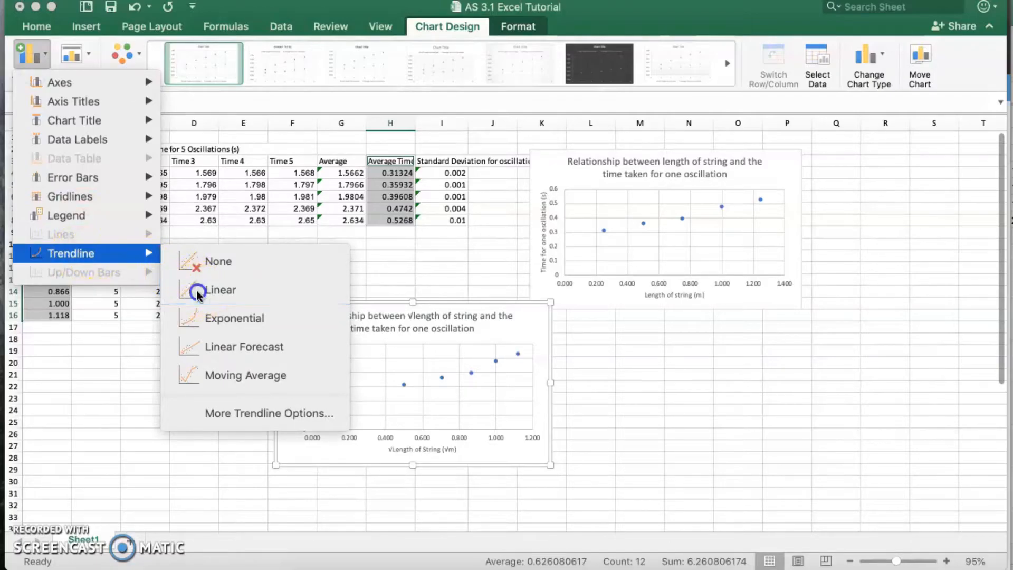
left_click(223, 290)
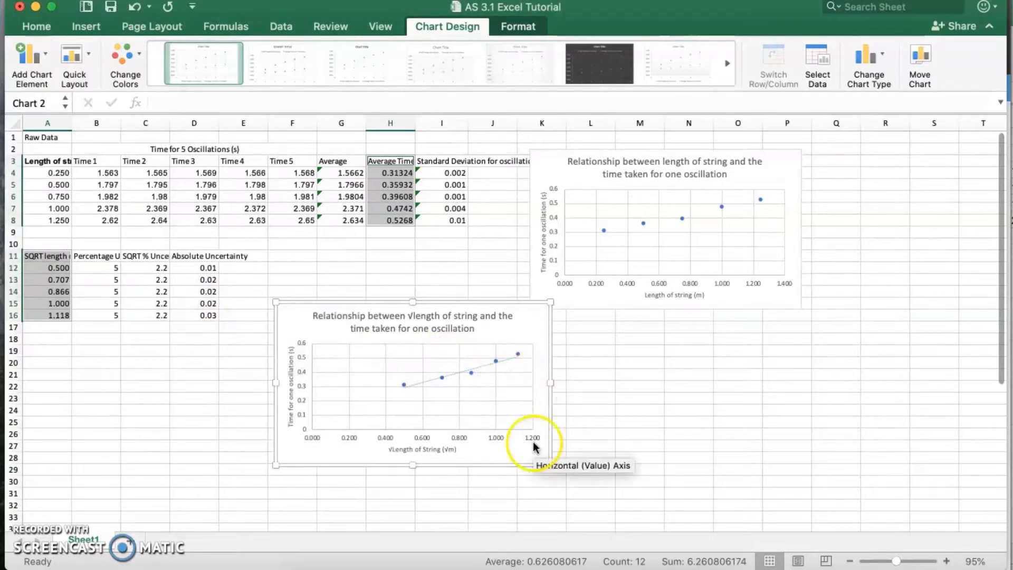
- Enlarge the √length chart and reposition it below the tables, clear of the first chart
left_click_drag(548, 461, 685, 522)
left_click_drag(549, 334, 529, 336)
left_click_drag(640, 325, 606, 337)
scroll(610, 341, "down", 2)
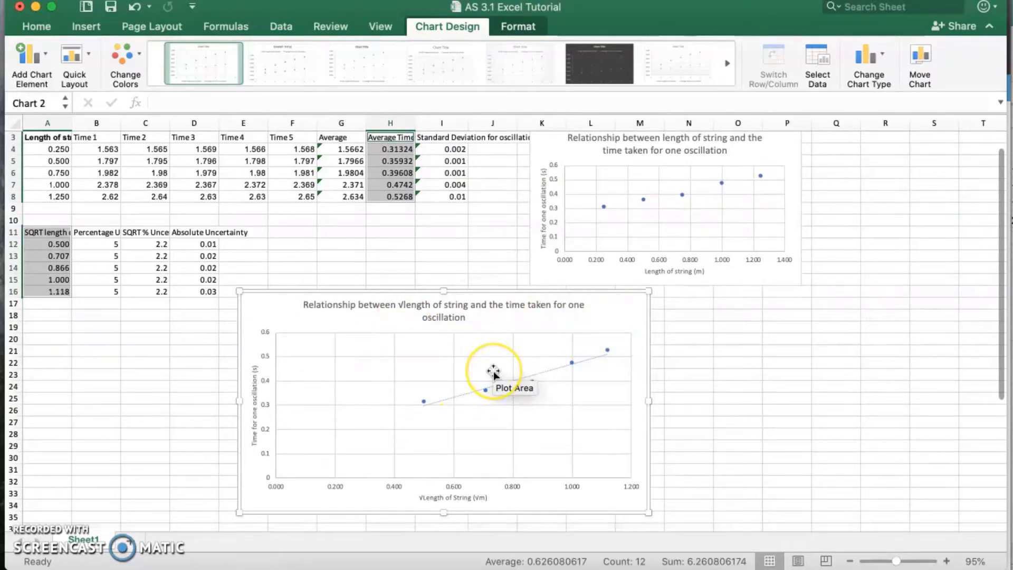
- Add error bars to the √length chart, with the vertical bars' custom positive and negative values taken from the standard deviations in I4:I8
left_click(31, 53)
mouse_move(66, 177)
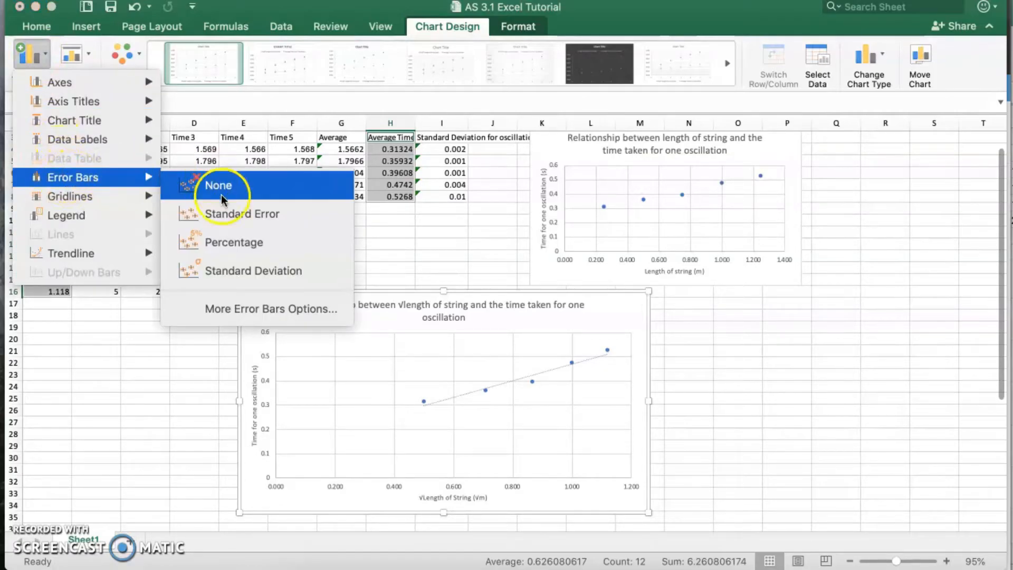
left_click(224, 309)
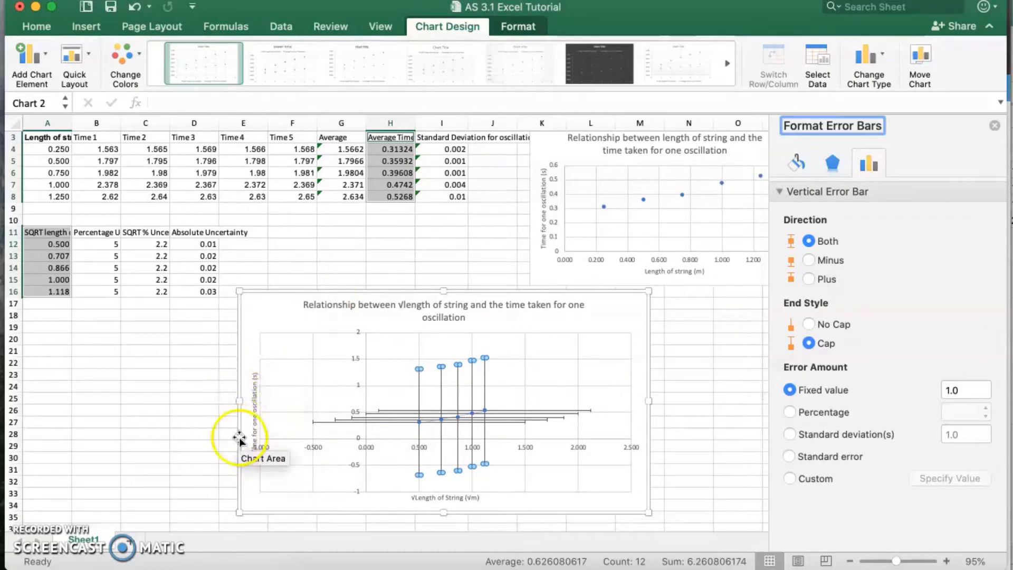
left_click(790, 479)
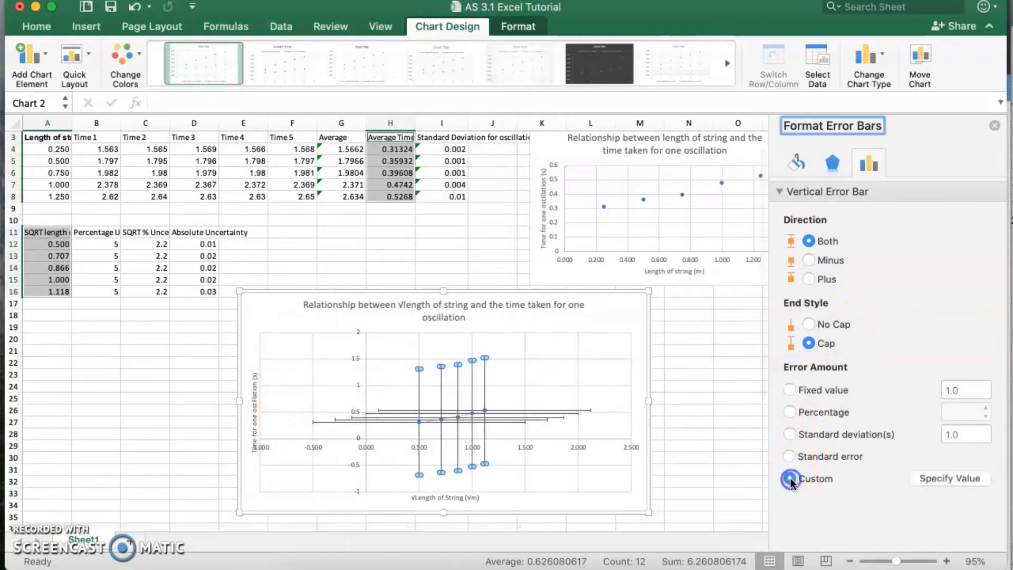
left_click(937, 479)
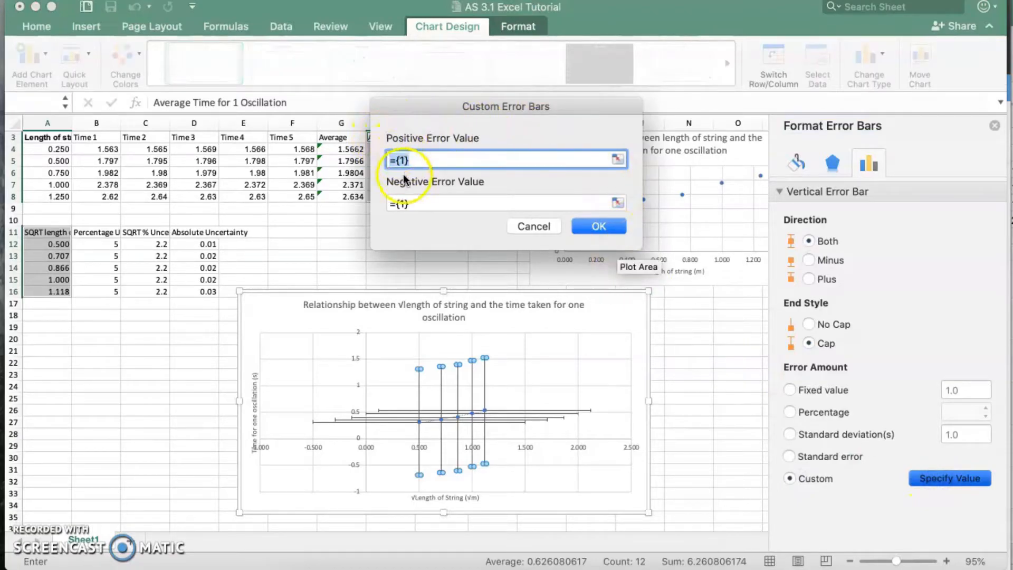
left_click(618, 158)
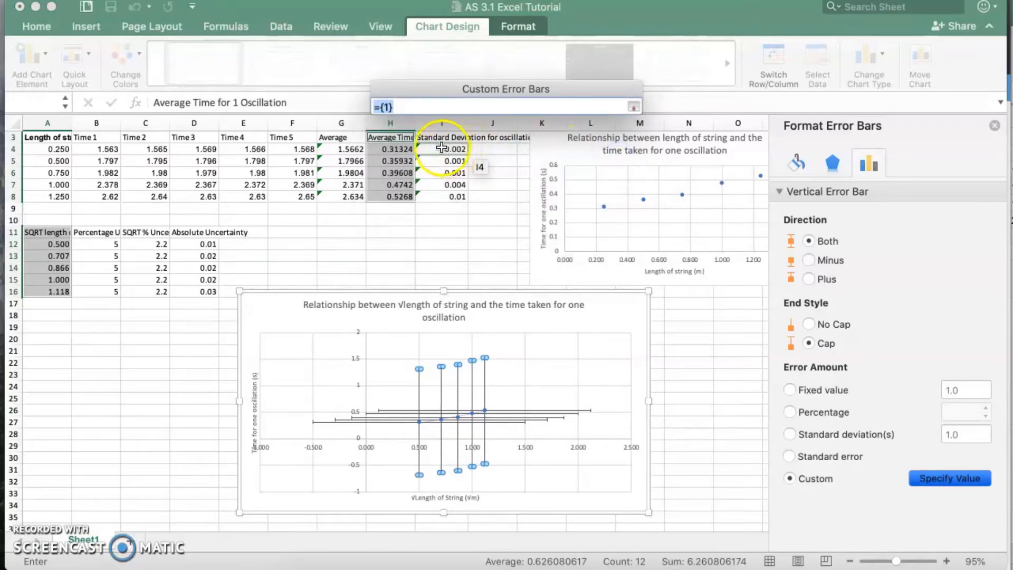
left_click_drag(446, 145, 446, 200)
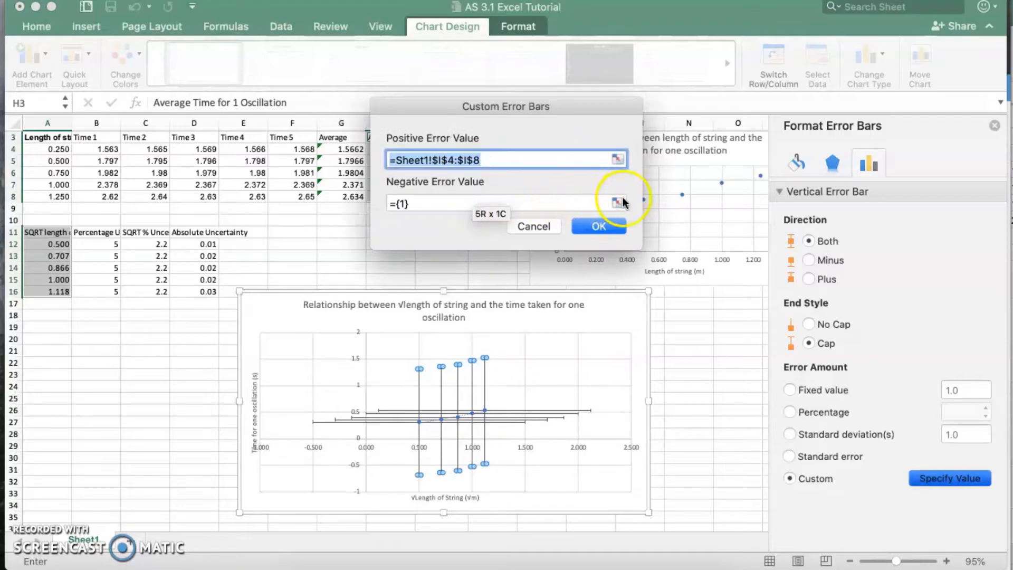
left_click(618, 203)
left_click_drag(445, 149, 456, 199)
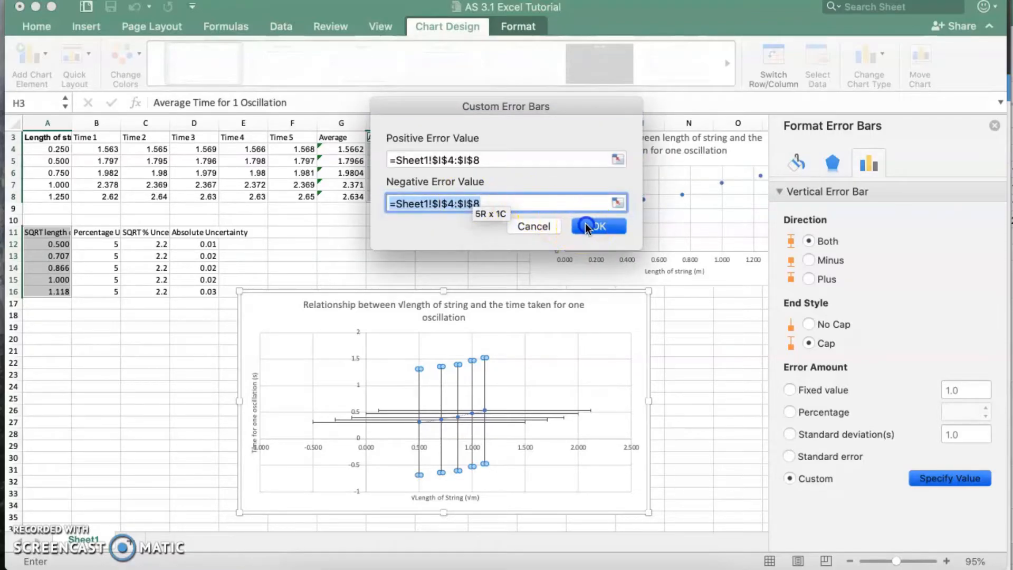
left_click(586, 227)
- Set the horizontal error bars' custom positive and negative values to the absolute uncertainties in D12:D16
left_click(488, 382)
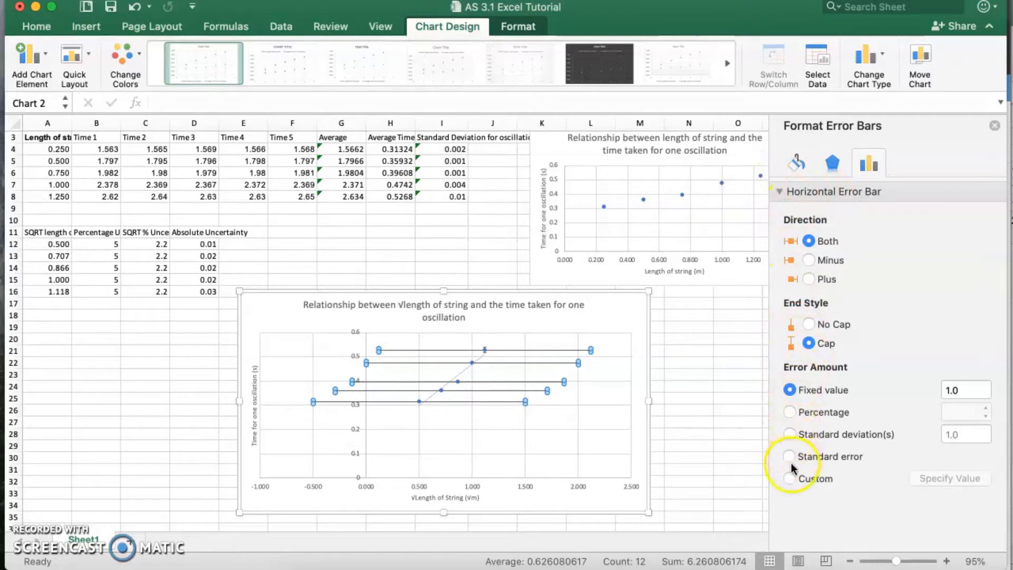
left_click(924, 477)
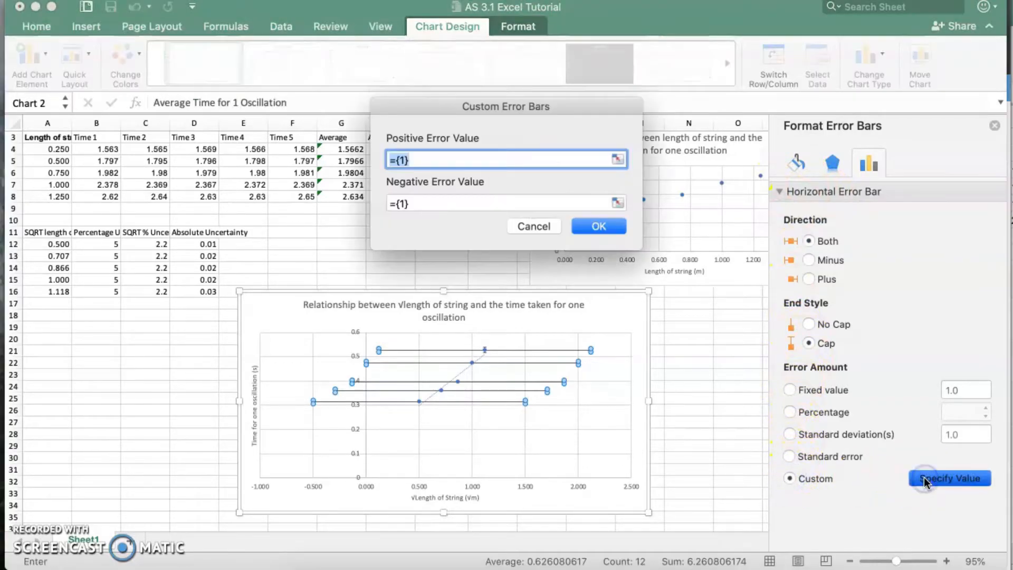
left_click(618, 159)
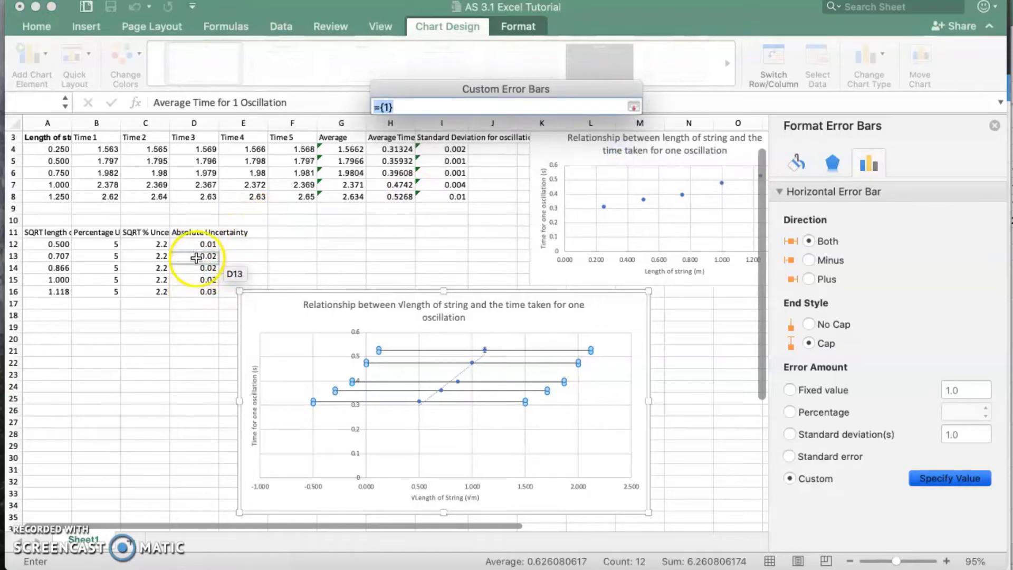
left_click_drag(207, 244, 208, 290)
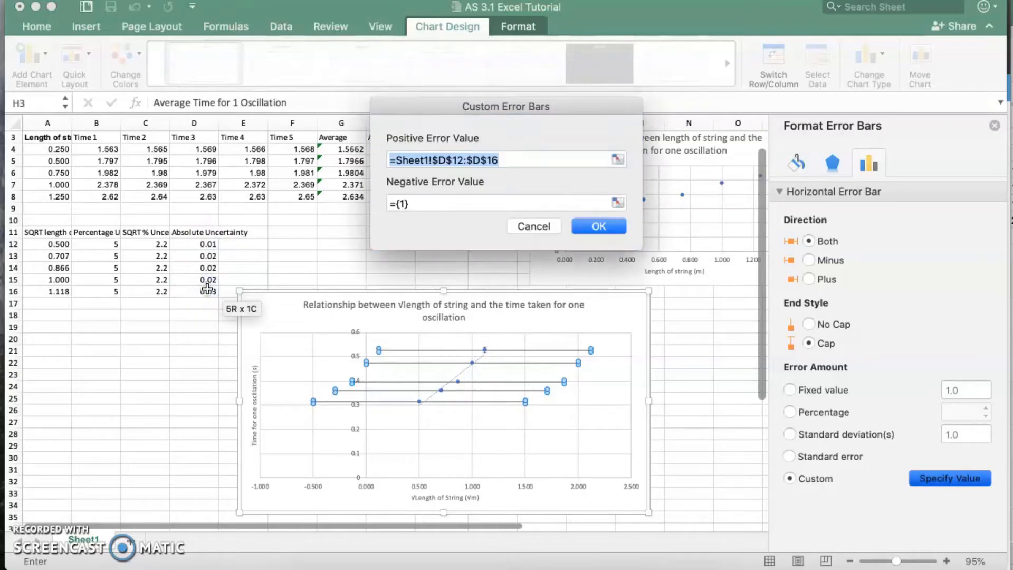
left_click(619, 202)
left_click_drag(201, 244, 197, 289)
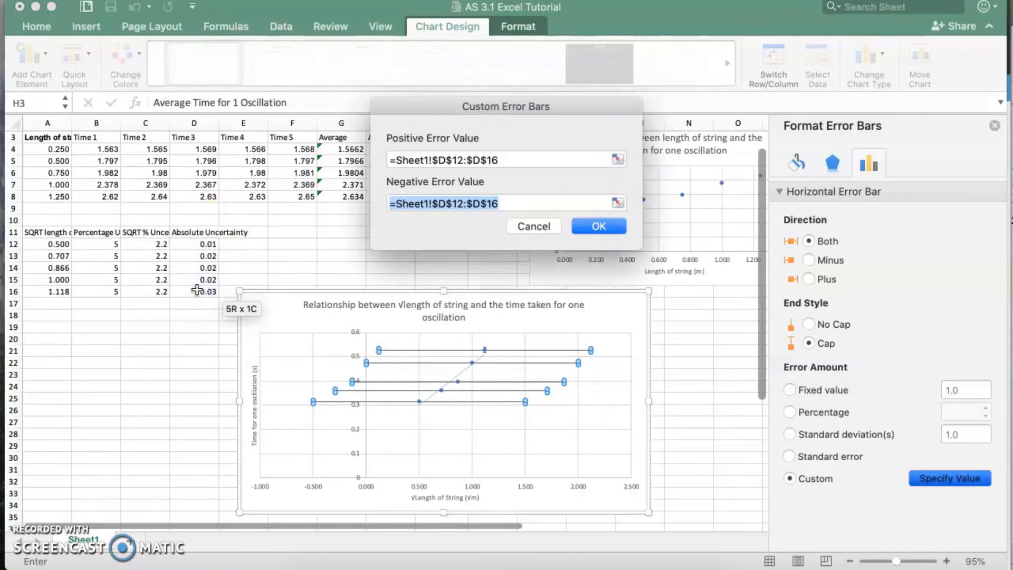
left_click(597, 227)
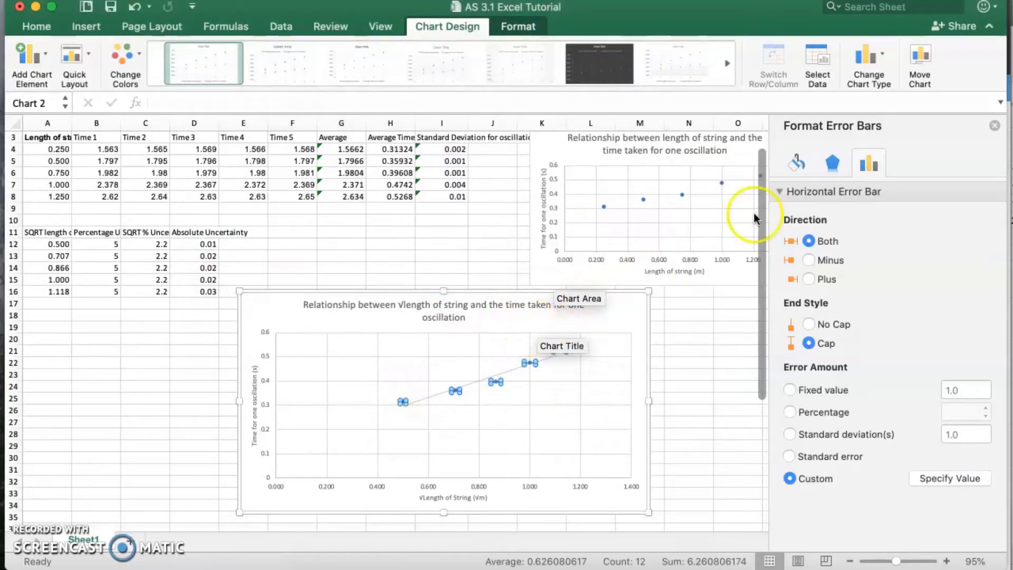
- Move the √length chart a little further right, away from the tables
left_click(686, 334)
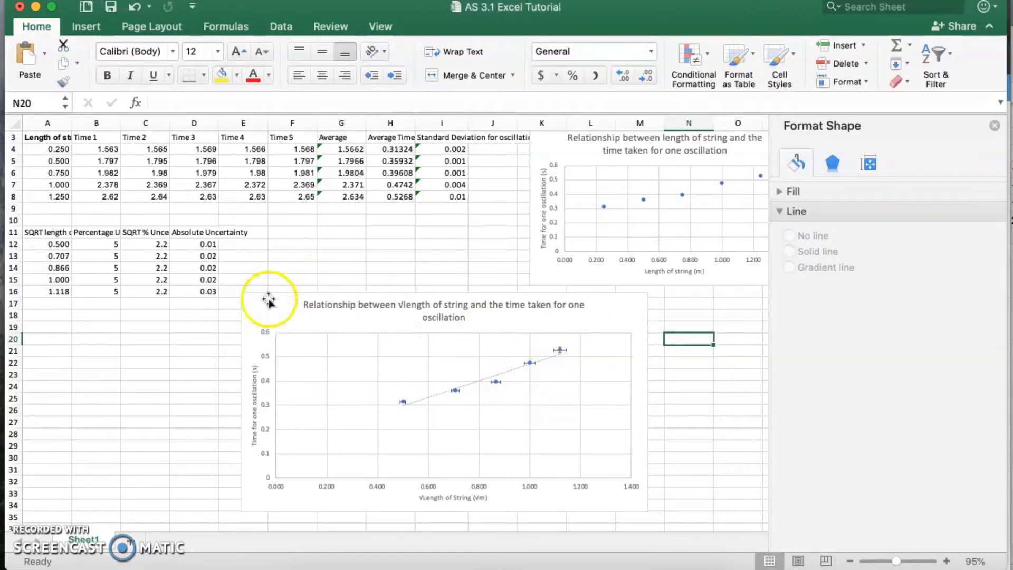
left_click_drag(269, 303, 329, 303)
left_click(489, 400)
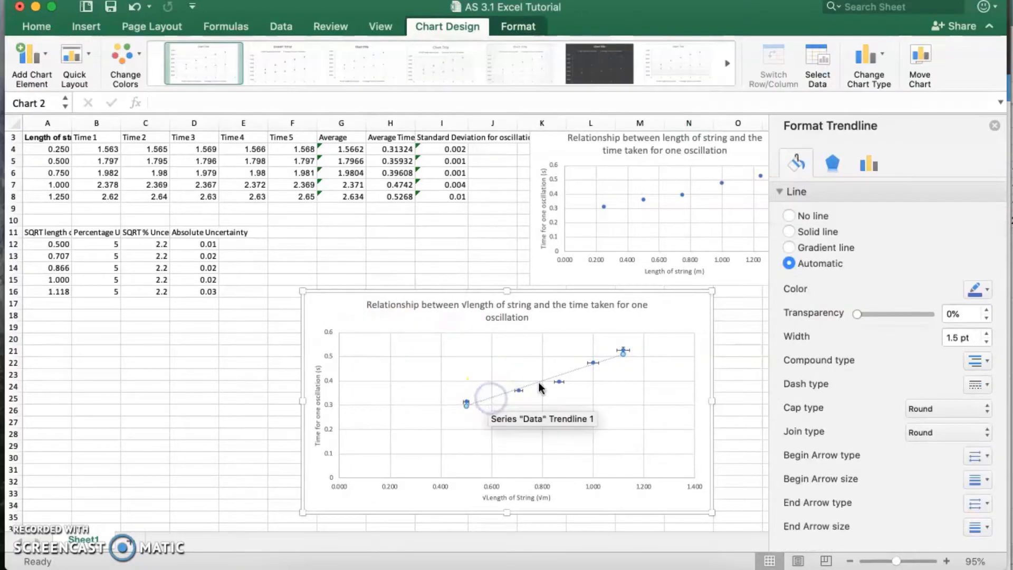
left_click(872, 166)
left_click(996, 128)
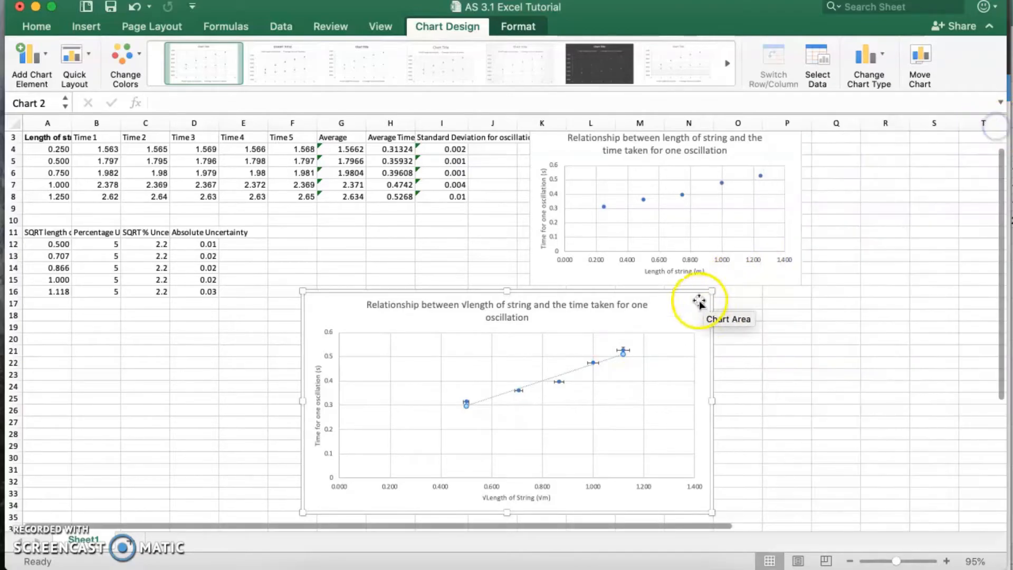
- Display the linear trendline's equation on the √length chart and place it just above the plot area, beside the chart title
right_click(664, 309)
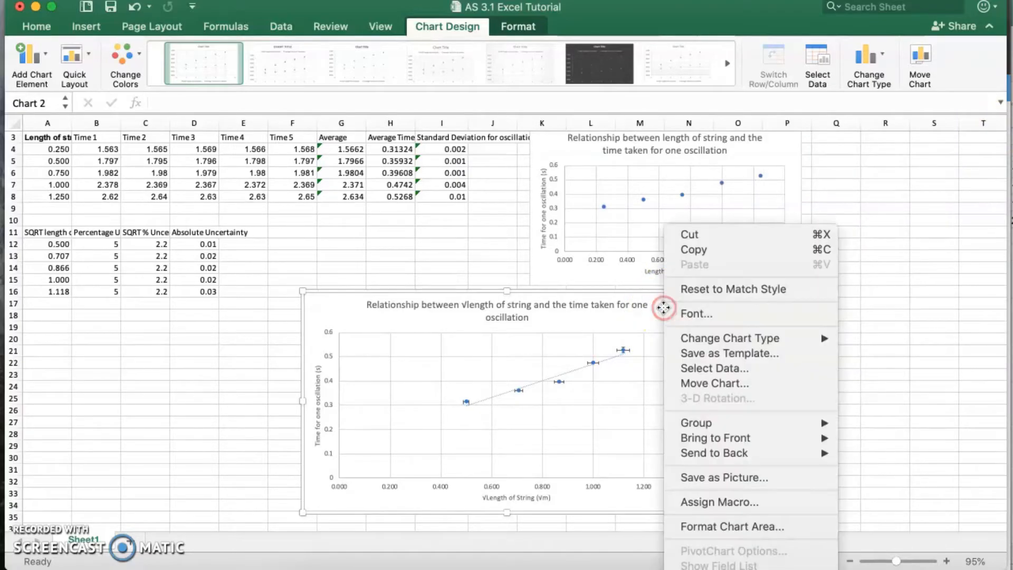
left_click(701, 528)
left_click(577, 367)
left_click(575, 368)
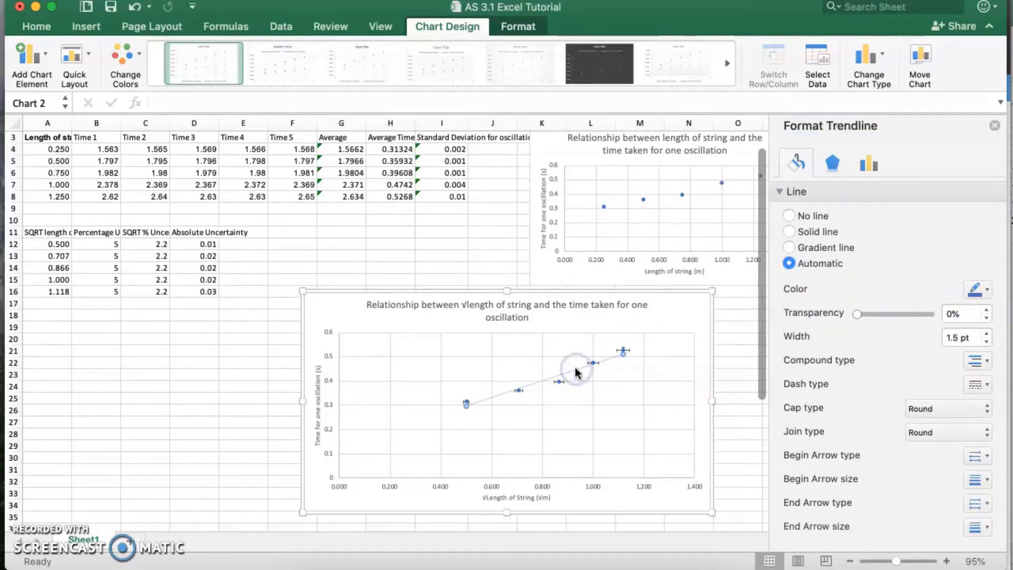
left_click(867, 167)
scroll(853, 277, "down", 2)
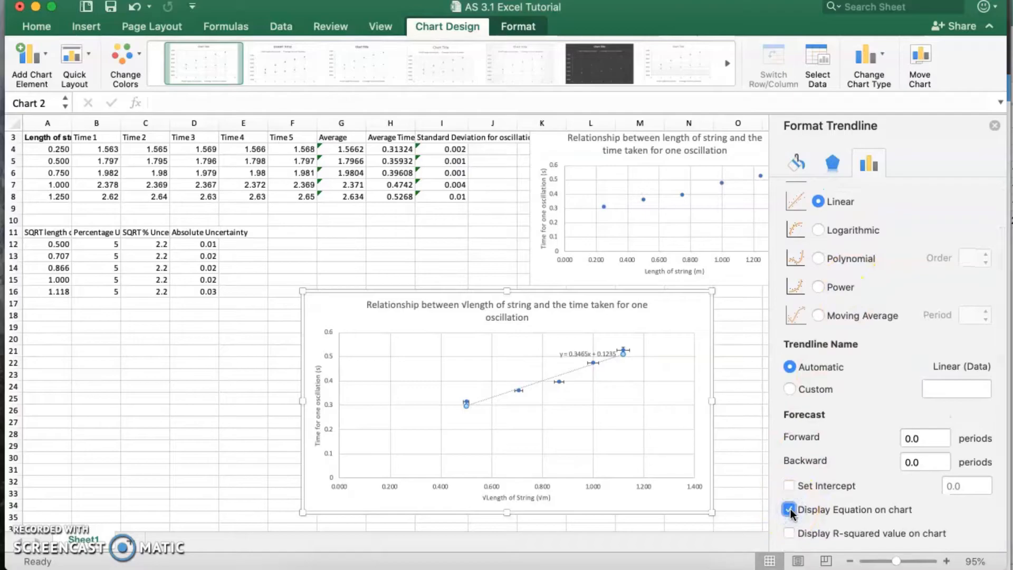
left_click(578, 354)
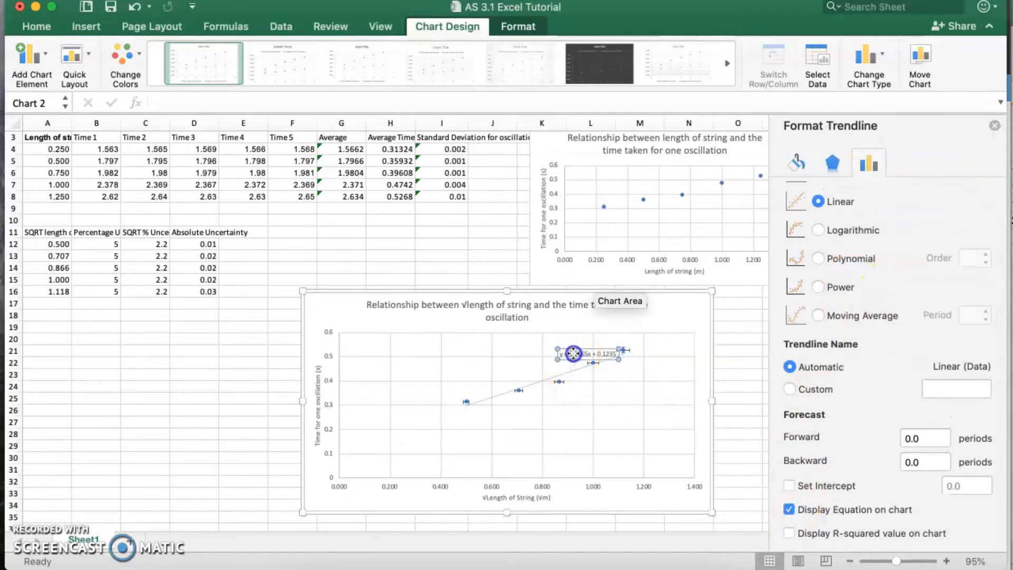
left_click_drag(579, 359, 648, 320)
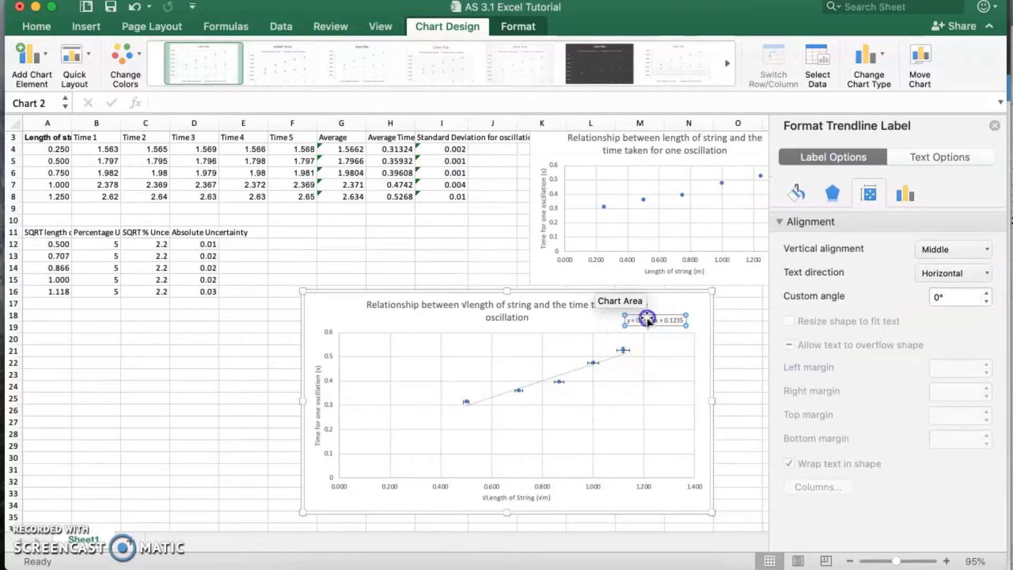
- Label cell A20 "Experimental Equation" and copy the trendline equation y = 0.3465x + 0.1235 into A21
left_click(657, 319)
left_click(659, 319)
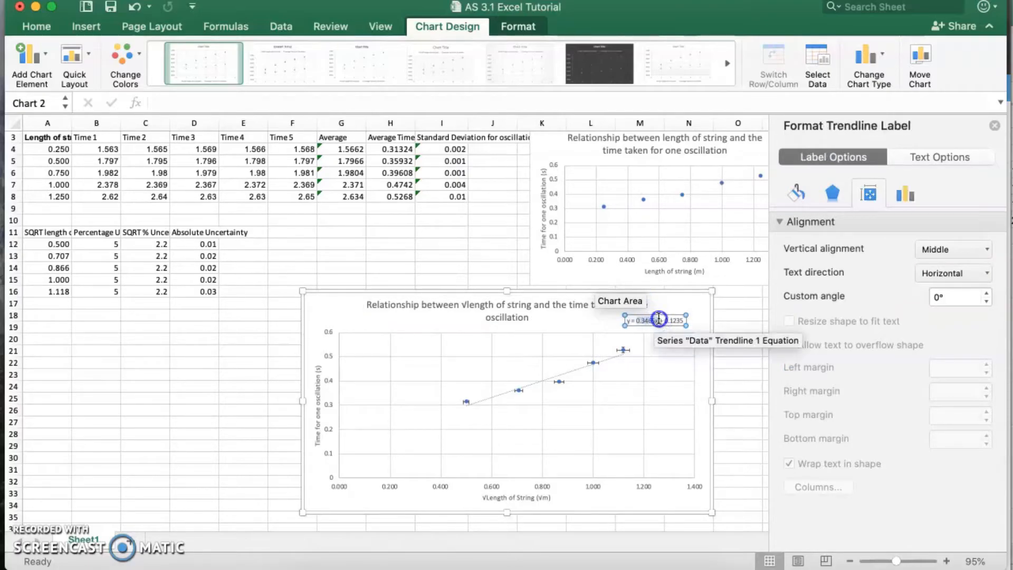
left_click(48, 347)
left_click(45, 338)
type("Experimental Equation")
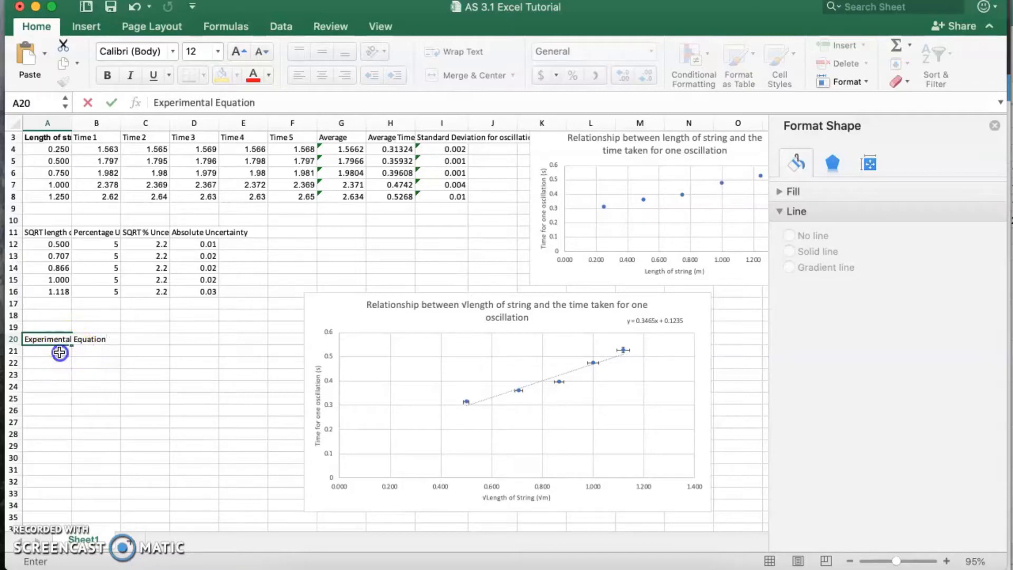
key("Return")
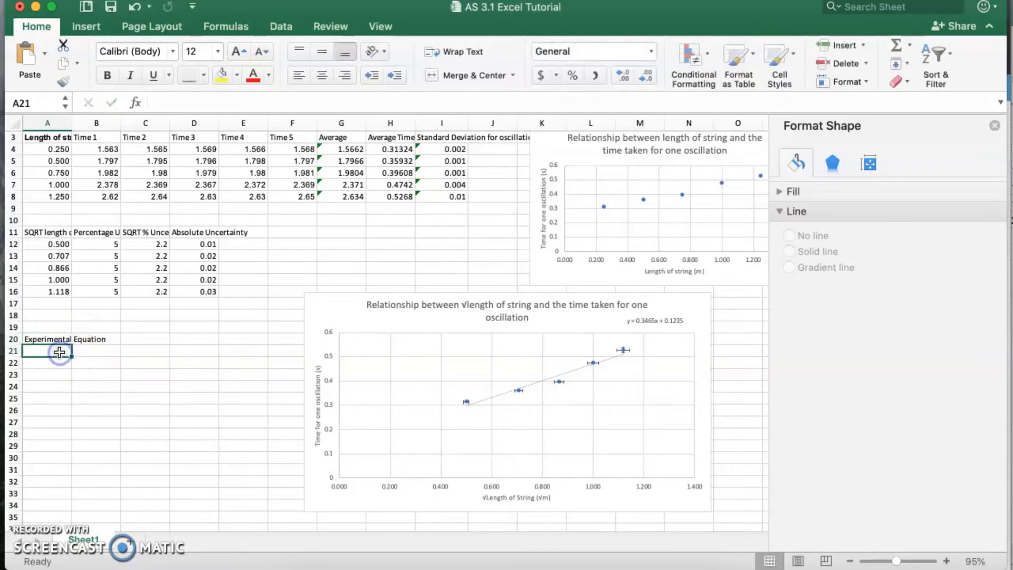
type("y = 0.3465x + 0.1235")
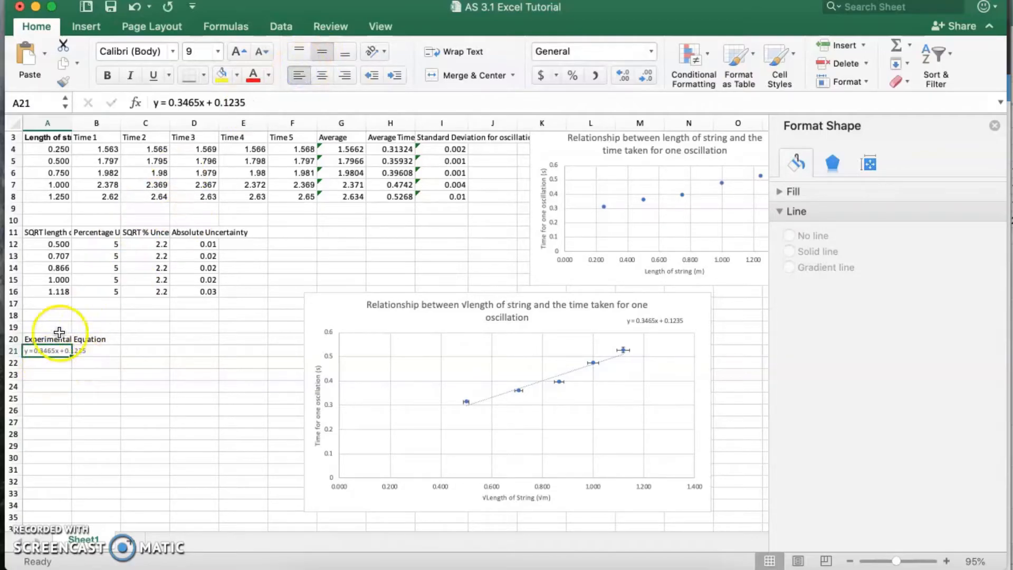
- Write the experimental equation in cell A22 as "T = 0.2465√L + 0.1235", inserting the square root symbol
left_click(47, 365)
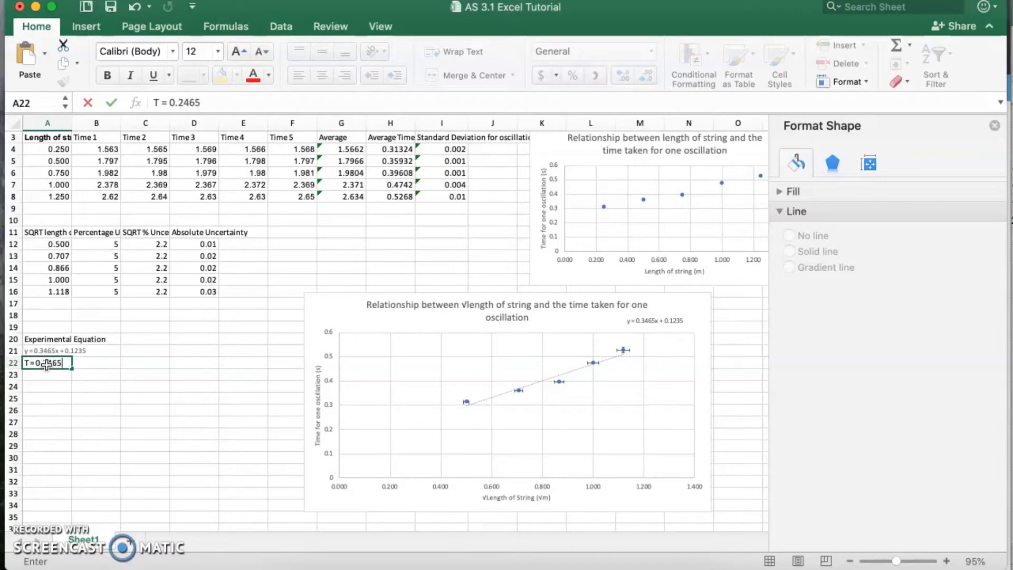
left_click(85, 29)
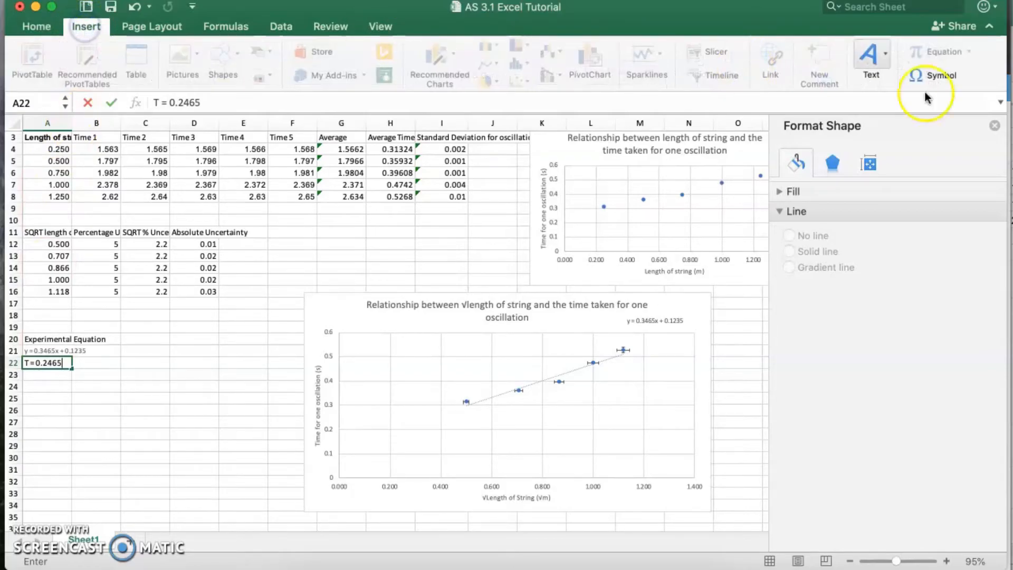
type("√L")
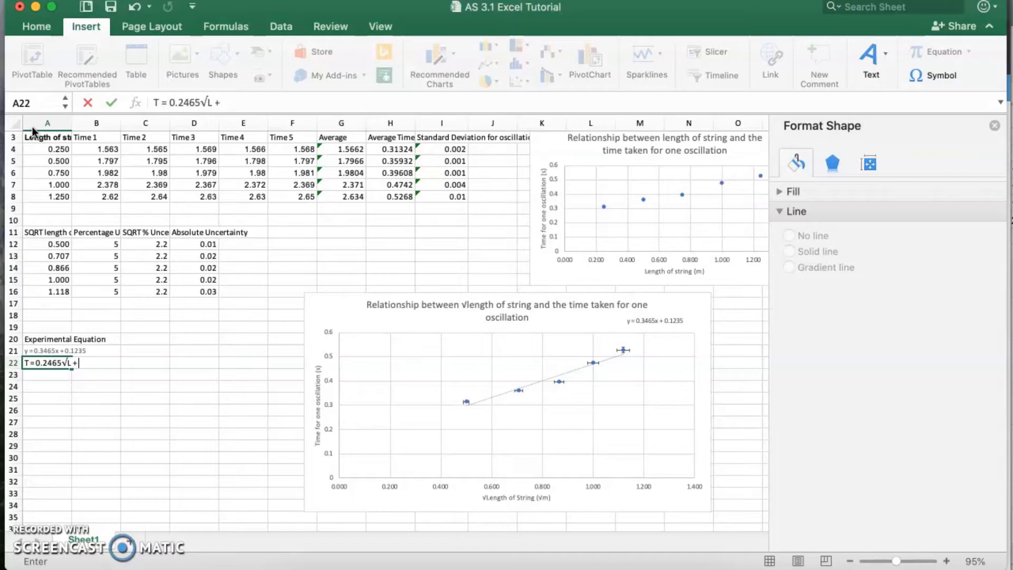
type(" + 0.1235")
left_click(123, 420)
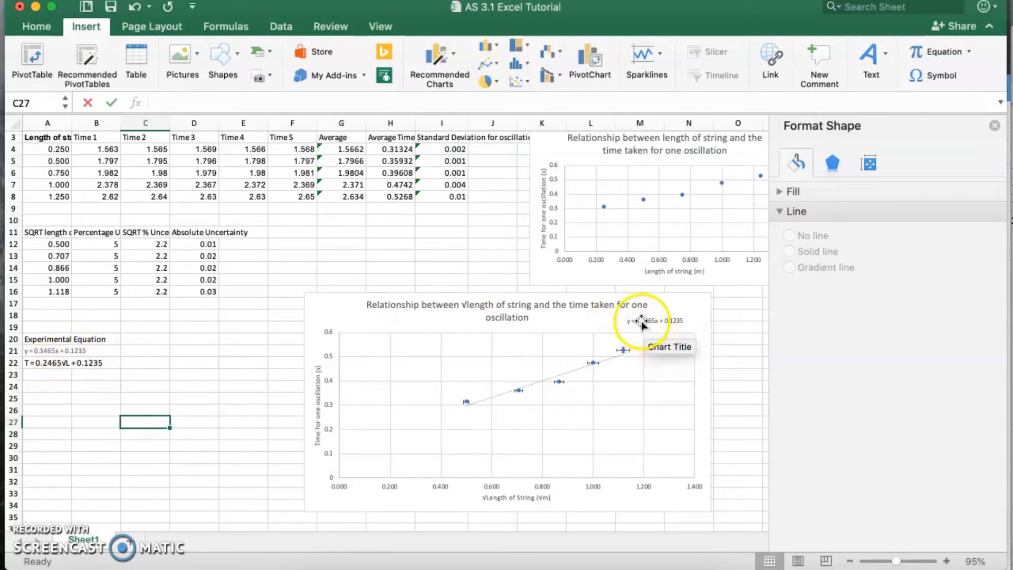
- Close the chart formatting pane and lay out maximum and minimum gradient tables in A24:C30, each with x and y columns and lowest and highest rows
left_click(684, 312)
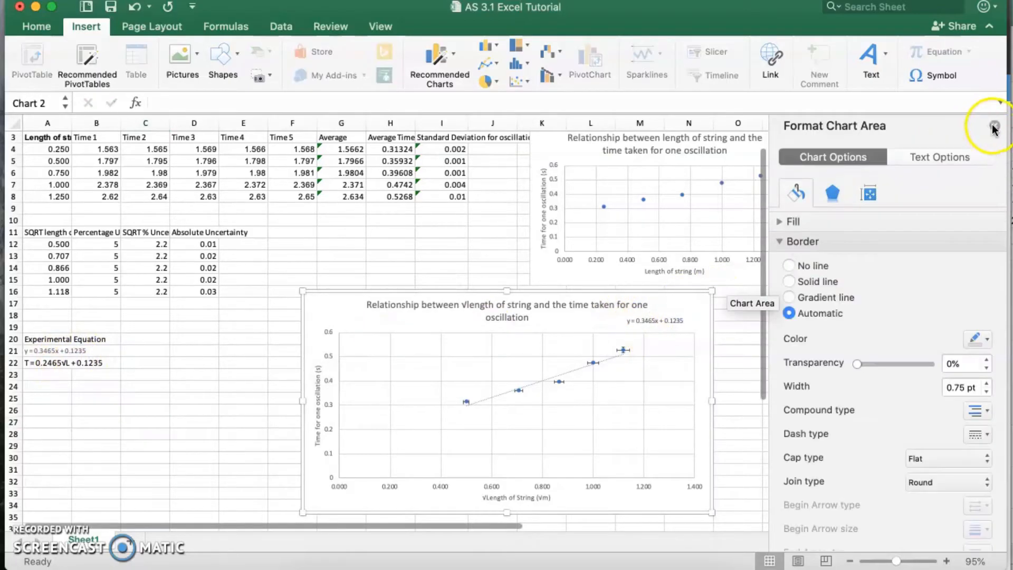
left_click(994, 126)
scroll(265, 294, "down", 5)
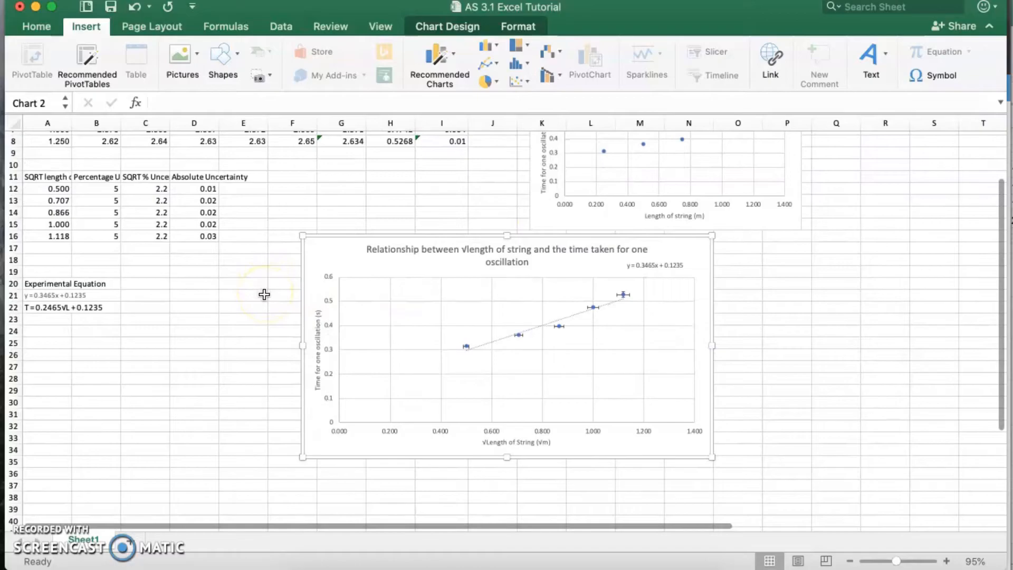
left_click(123, 413)
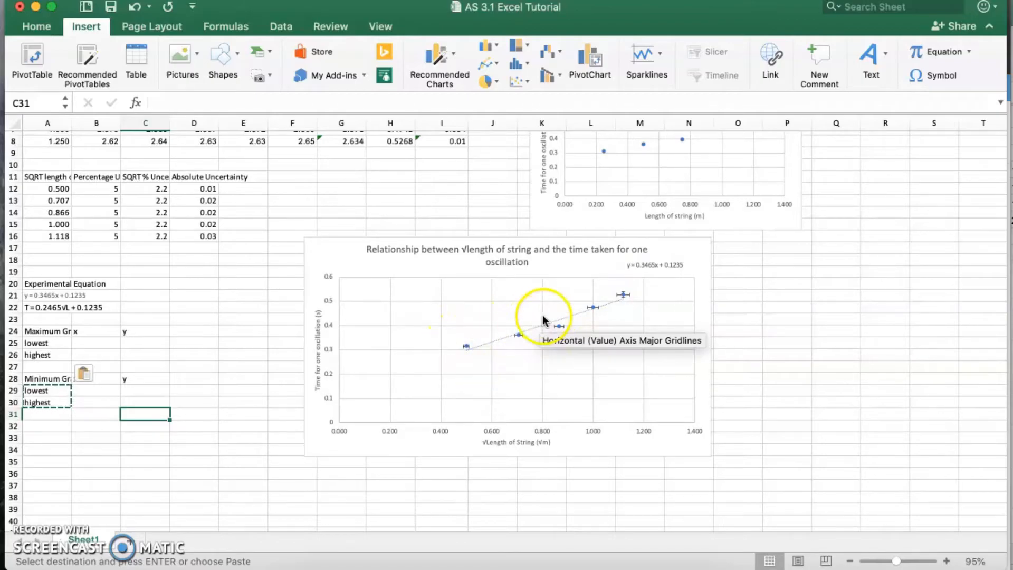
- Calculate the maximum gradient's lowest x value in B25 by adding the absolute uncertainty in D12 to the √length in A12
left_click(84, 344)
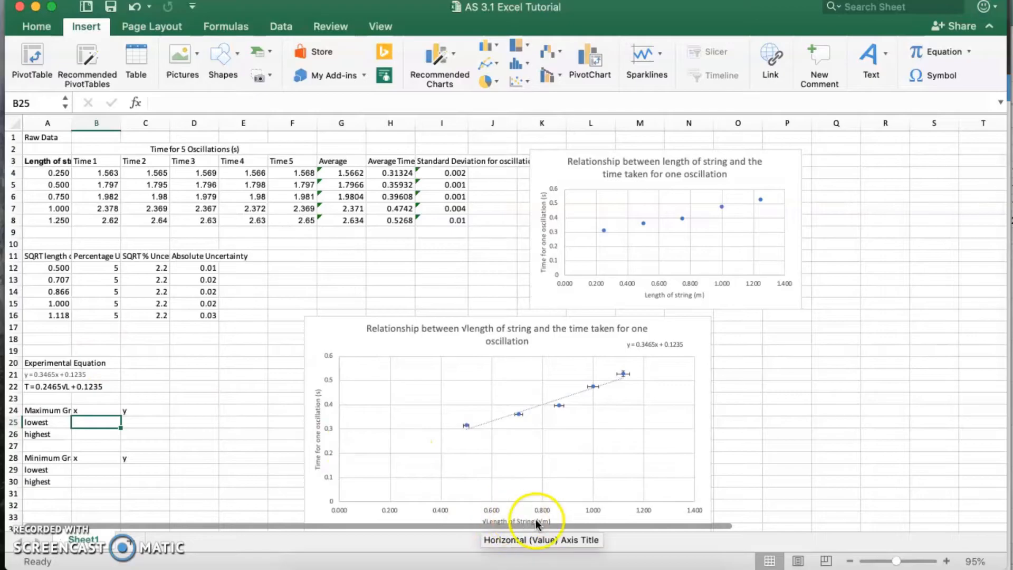
type("=")
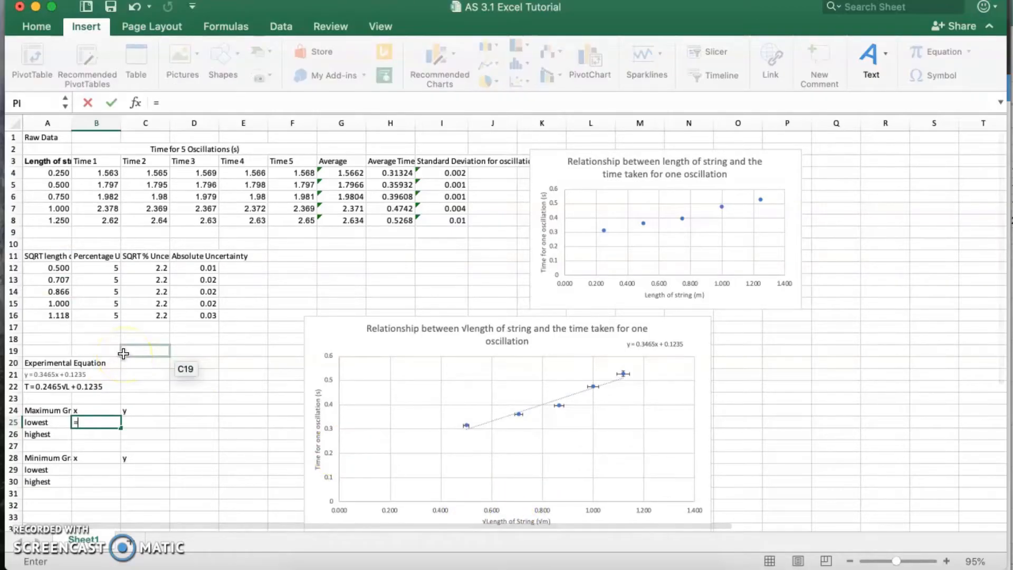
left_click(47, 268)
type("+")
left_click(207, 270)
key("Return")
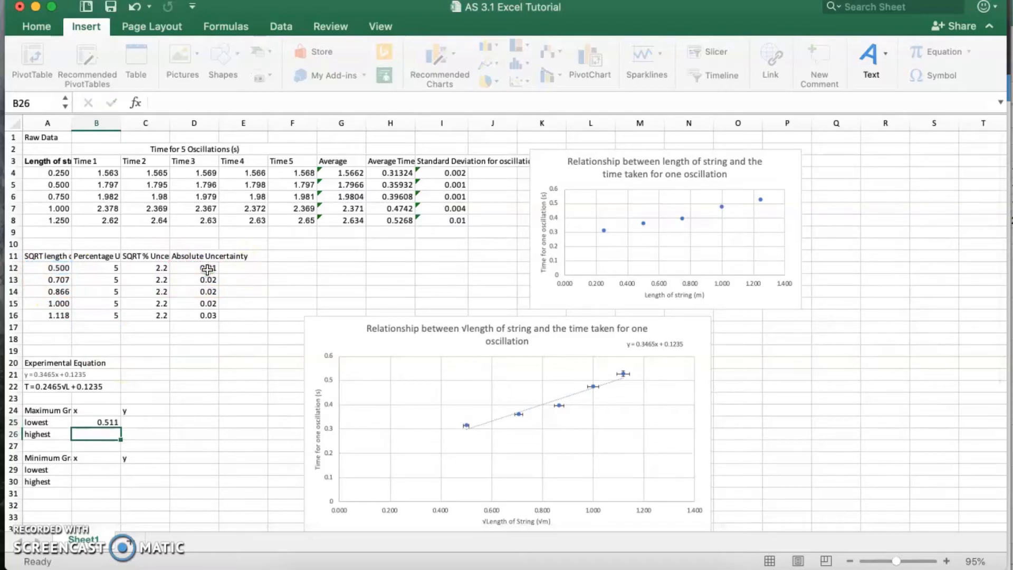
- Calculate the maximum gradient's highest x value in B26 by subtracting the absolute uncertainty in D16 from the √length in A16
left_click(58, 316)
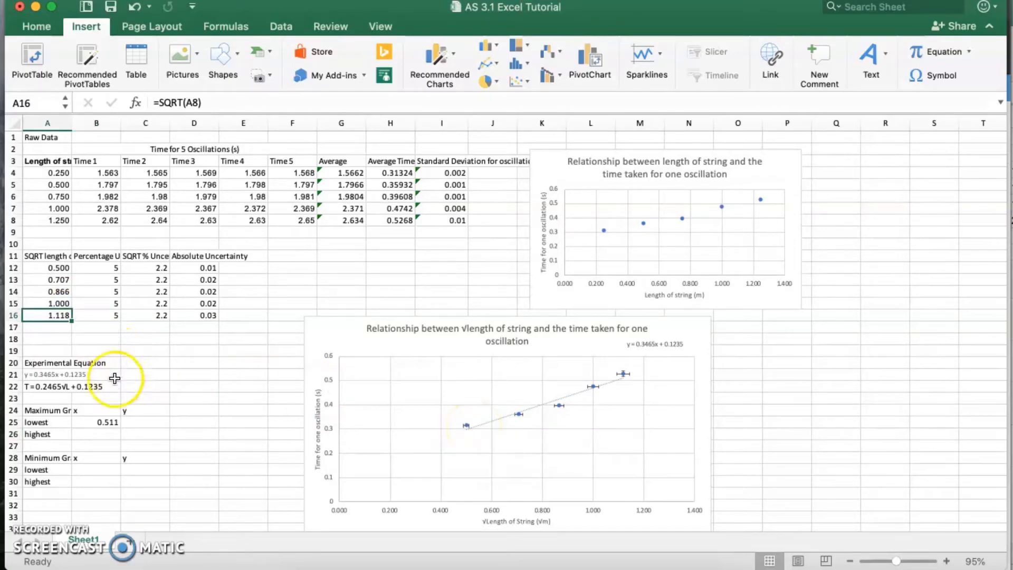
left_click(104, 433)
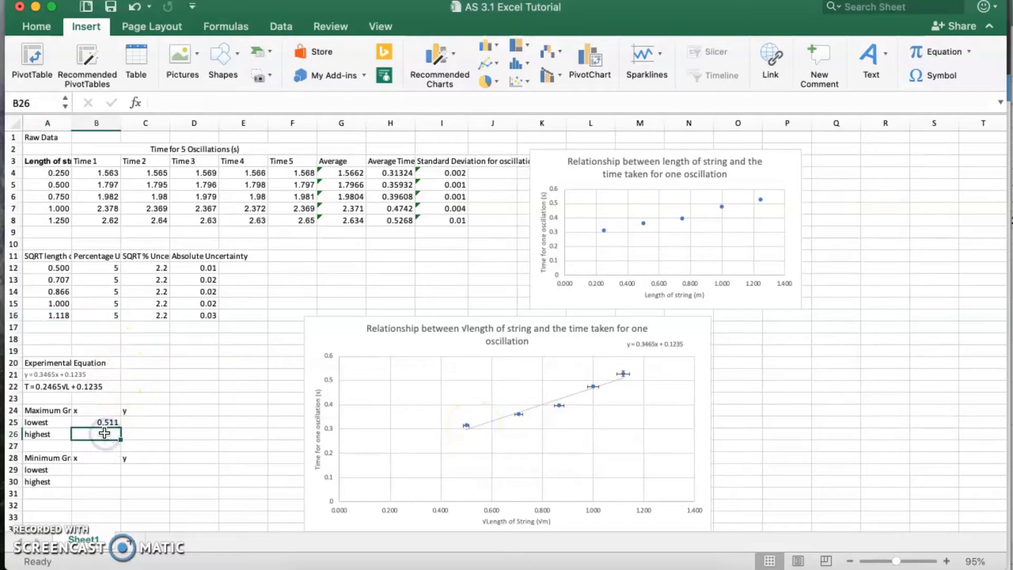
type("=")
left_click(56, 319)
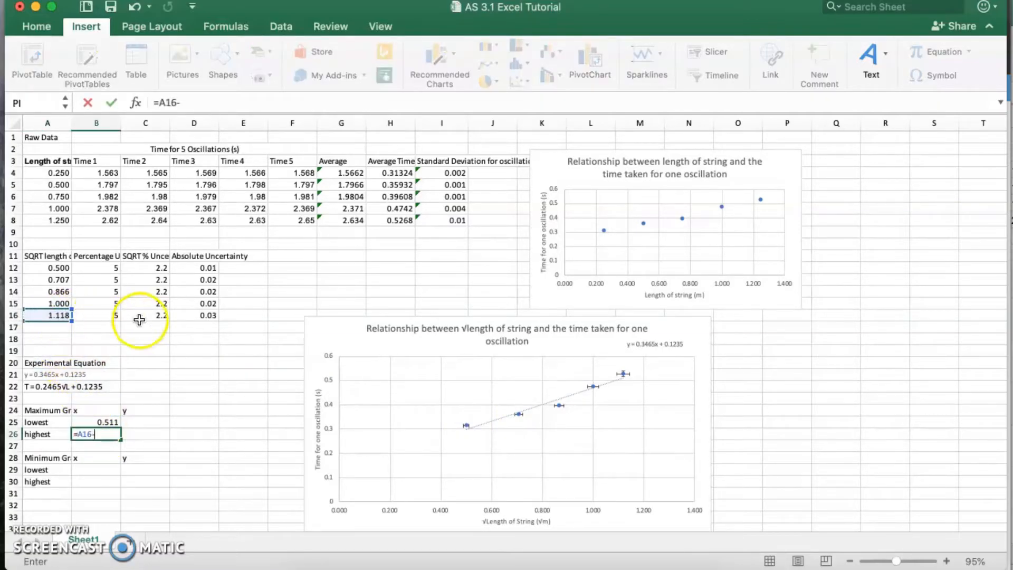
left_click(202, 317)
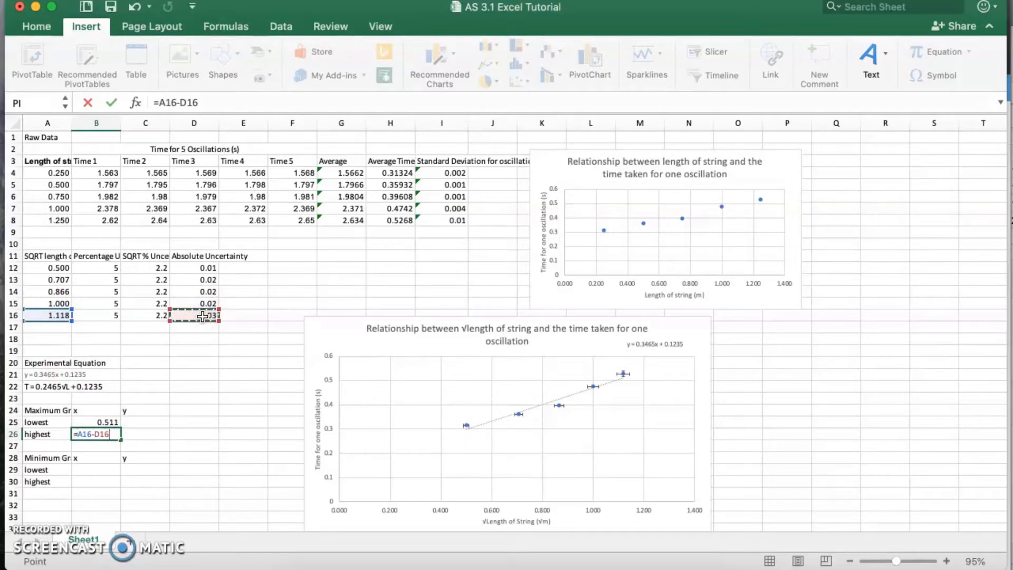
key("Return")
- Calculate the maximum gradient's lowest y value in C25 by subtracting the standard deviation in I4 from the average time in H4
mouse_move(623, 375)
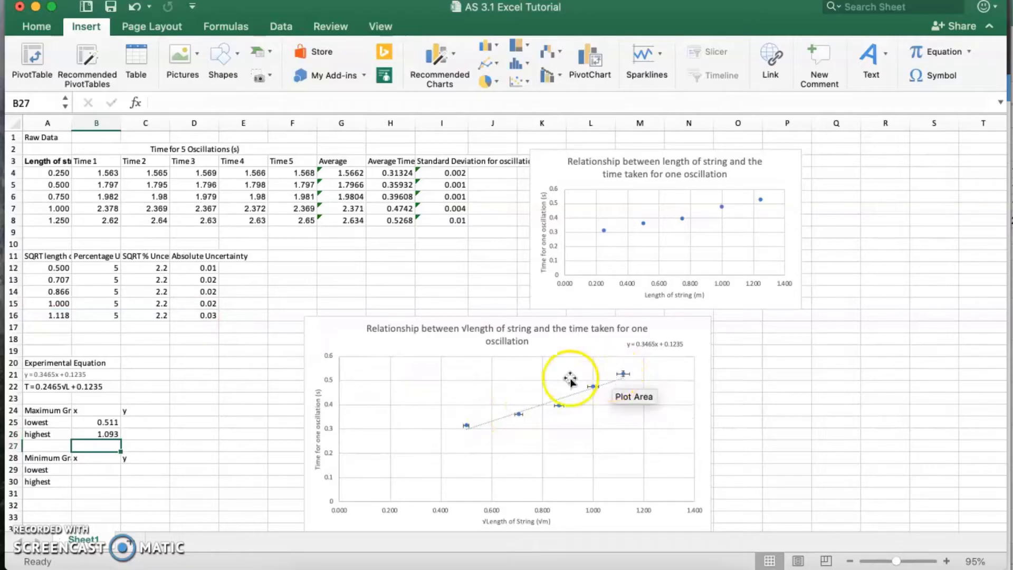
left_click(134, 421)
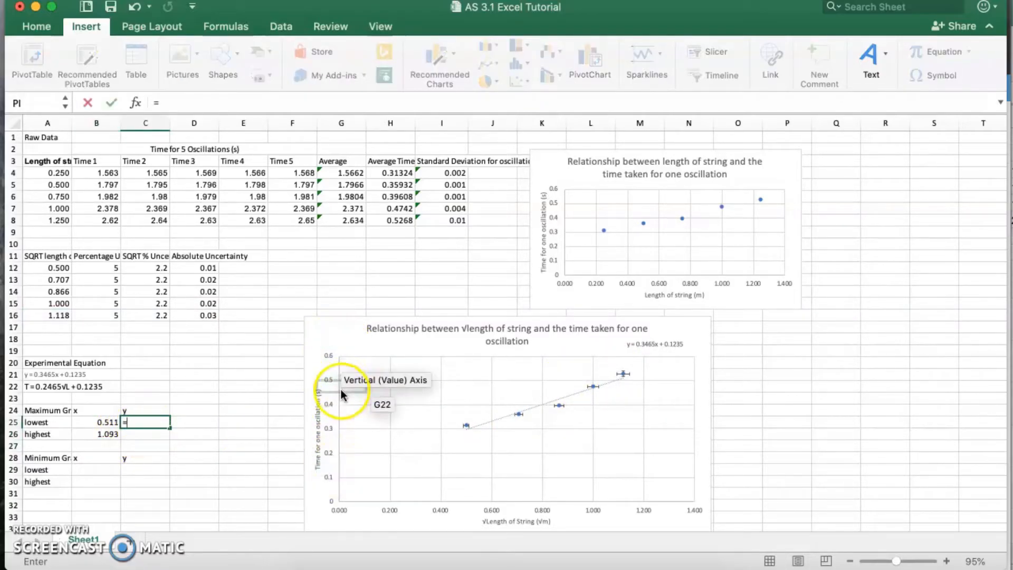
left_click(389, 174)
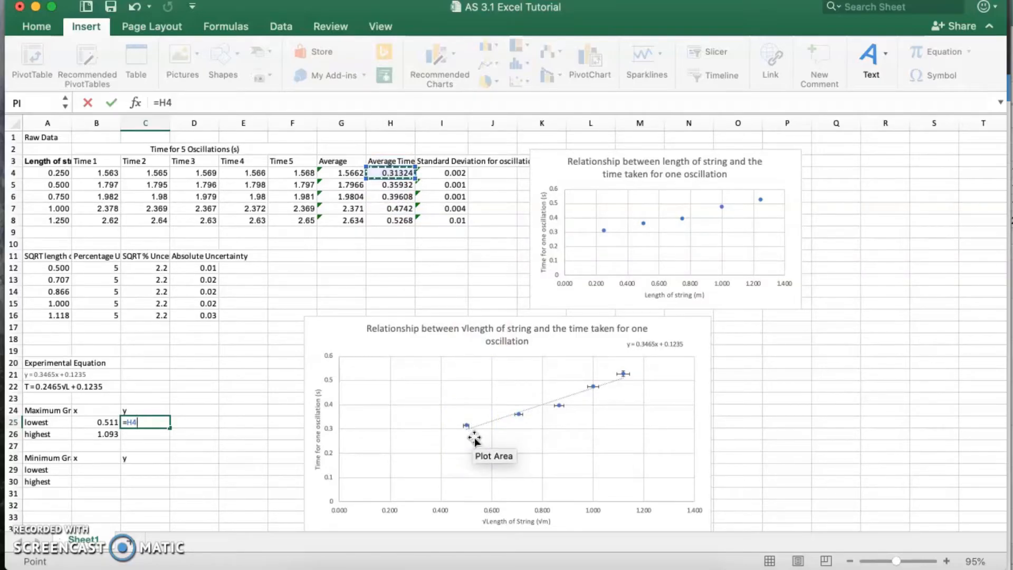
type("-")
left_click(449, 173)
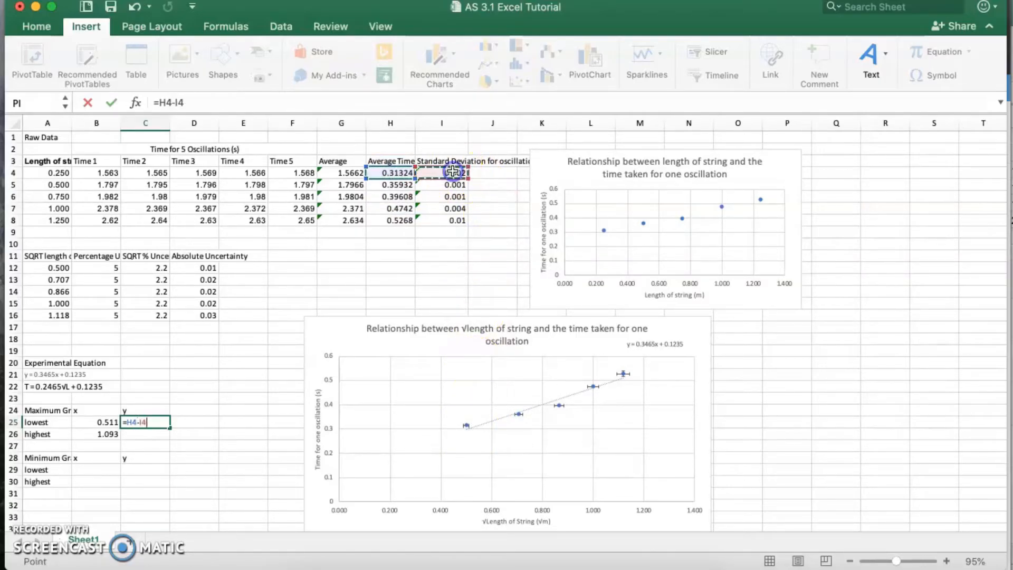
key("Return")
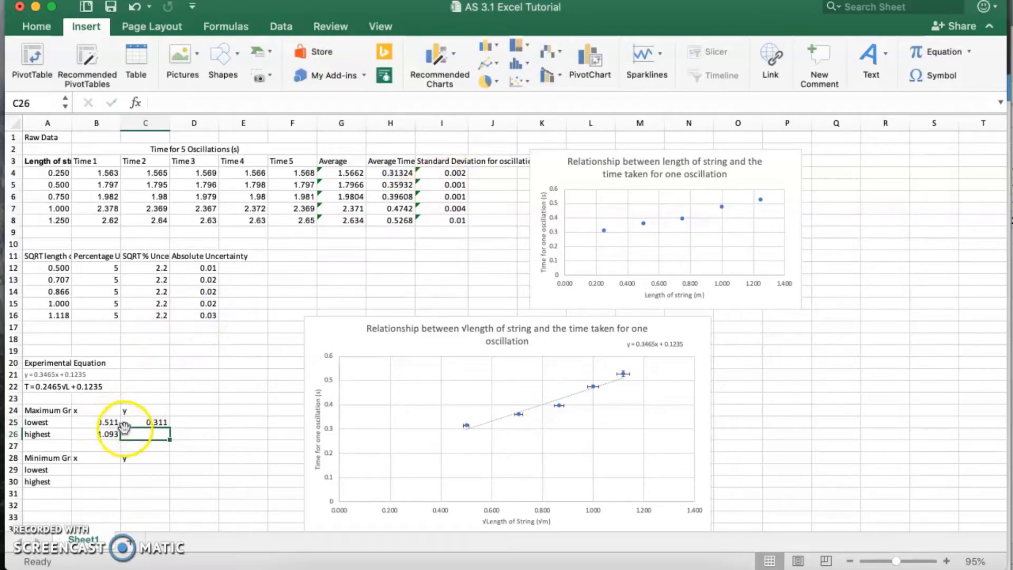
- Calculate the maximum gradient's highest y value in C26 by adding the standard deviation in I8 to the average time in H8
type("=")
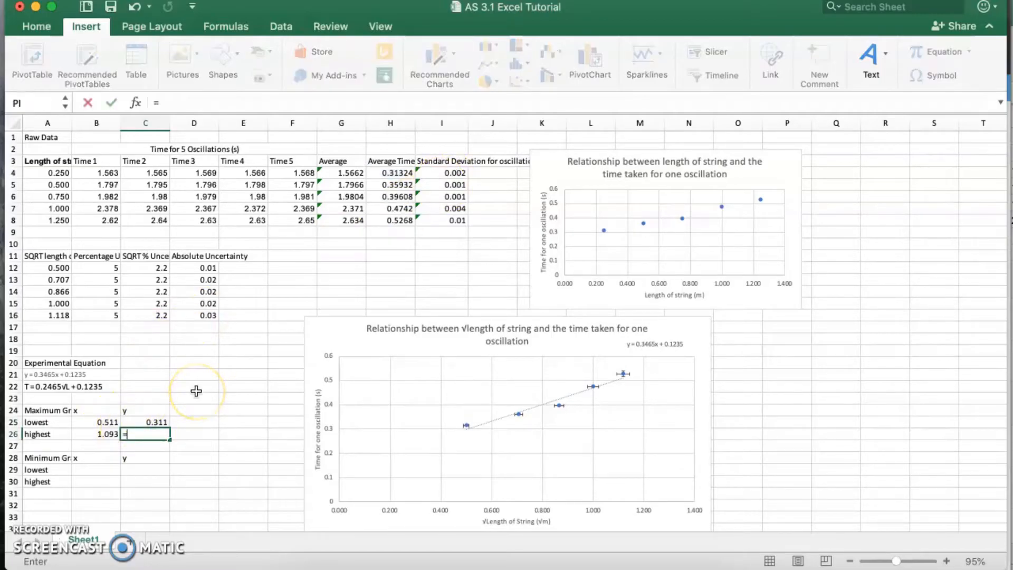
left_click(396, 222)
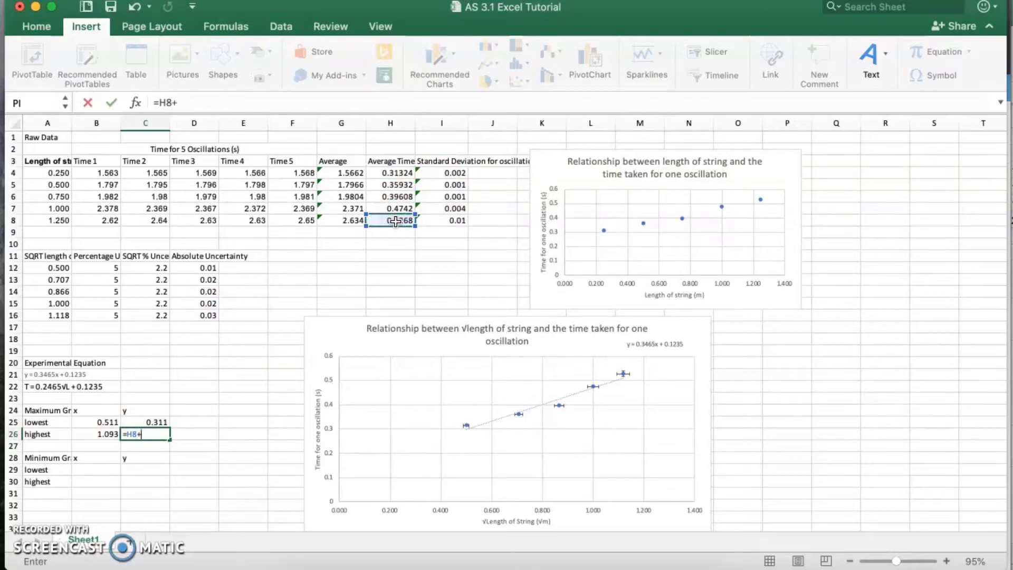
mouse_move(623, 376)
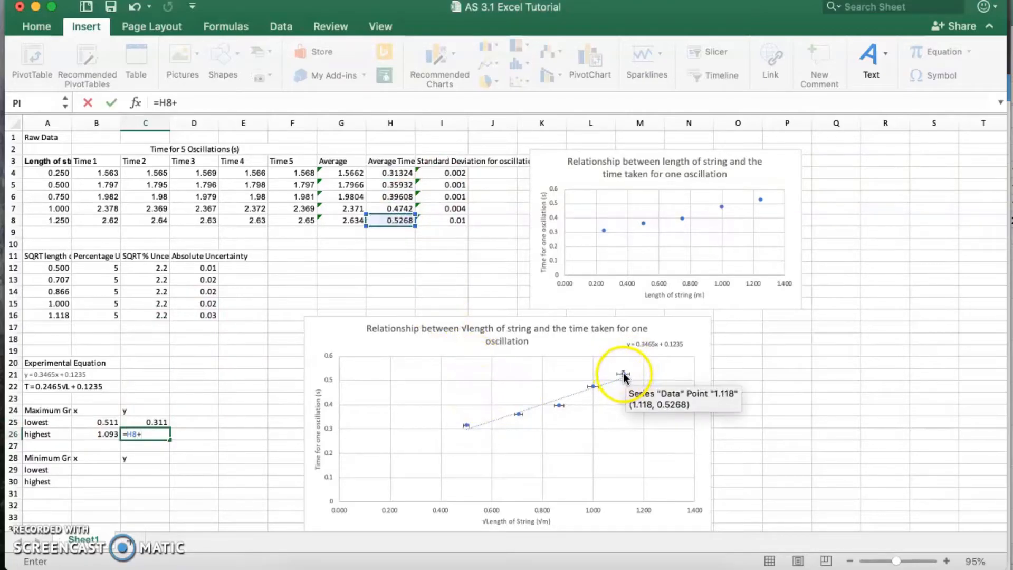
type("+")
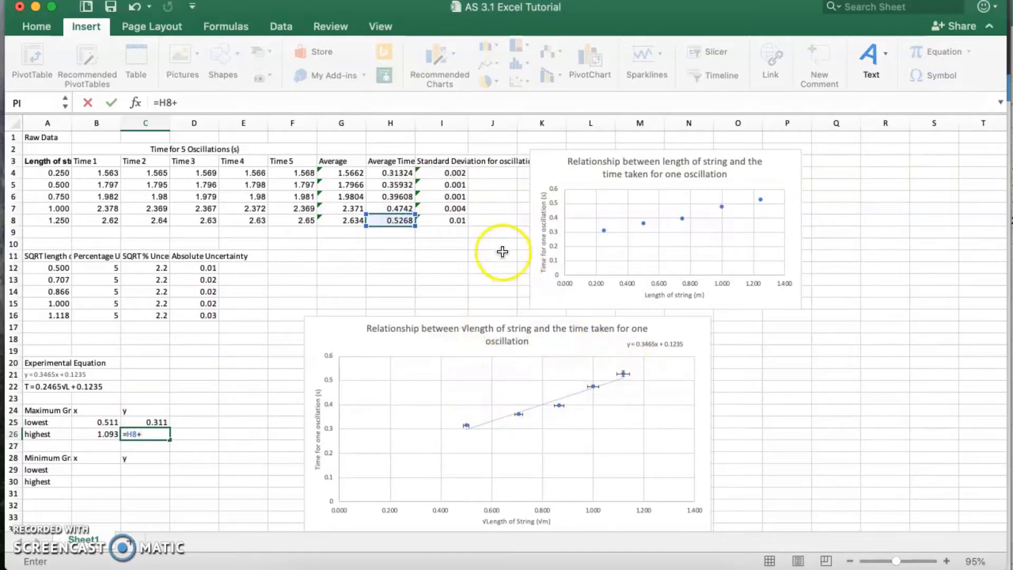
left_click(438, 221)
key("Return")
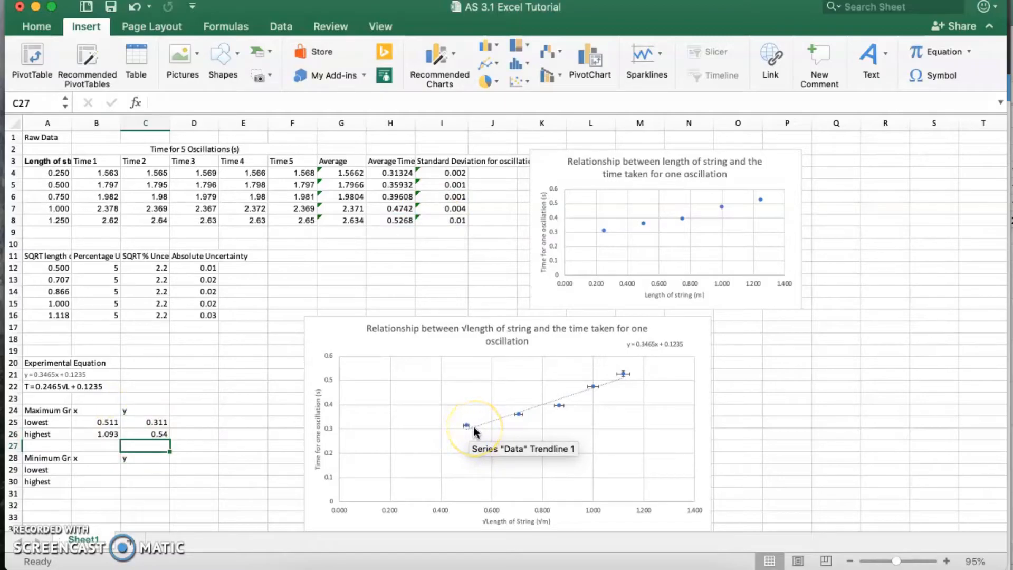
scroll(75, 438, "down", 2)
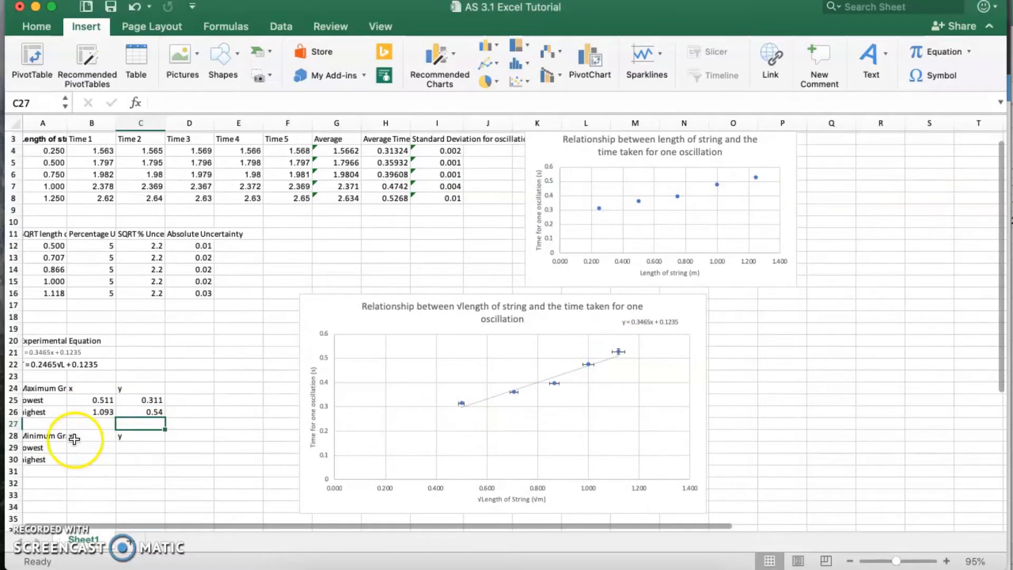
left_click(94, 396)
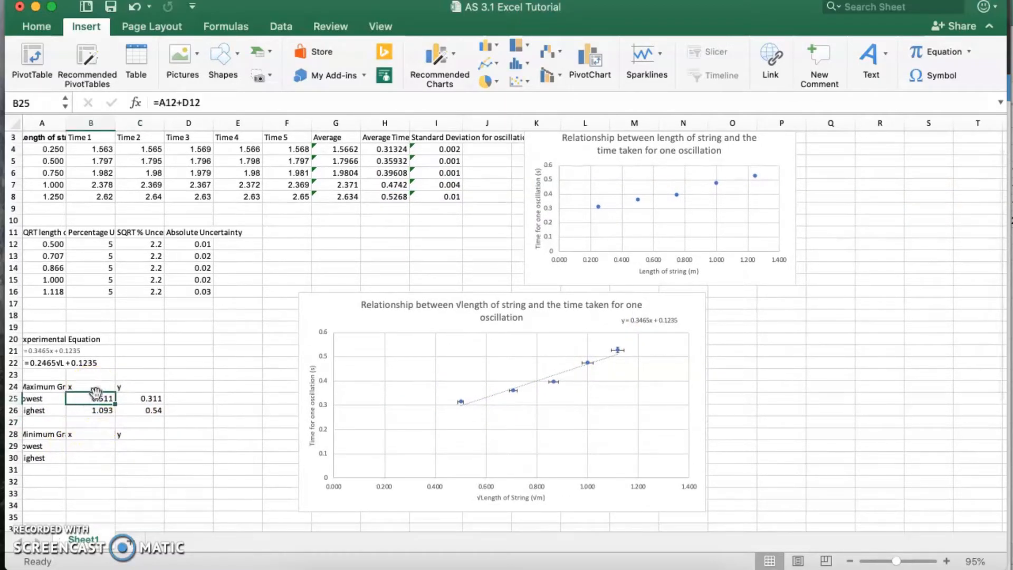
left_click(131, 398)
left_click(102, 411)
left_click(137, 413)
- Calculate the minimum gradient's lowest x value in B29 by subtracting the absolute uncertainty in D12 from the √length in A12
left_click(98, 446)
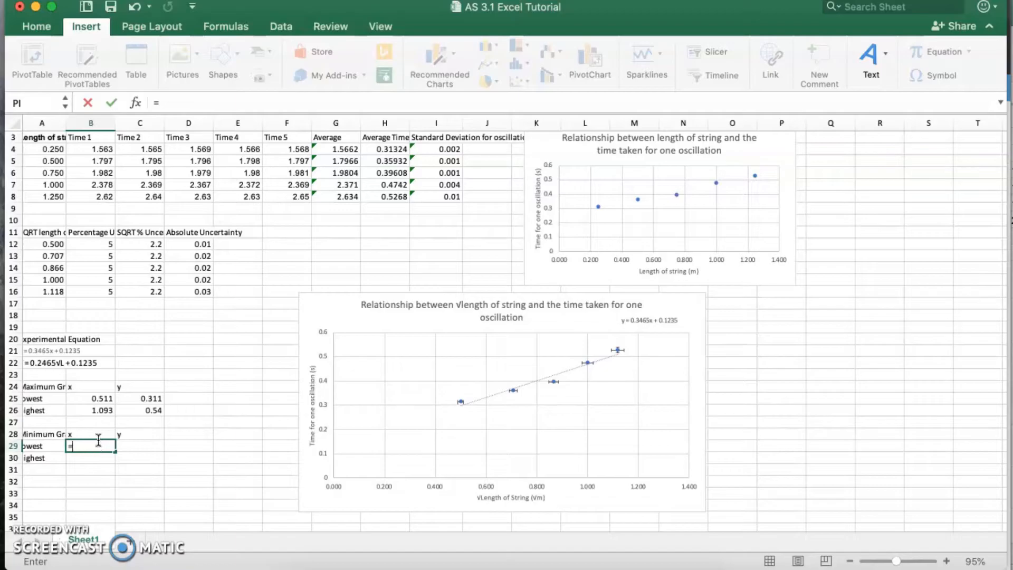
left_click(53, 245)
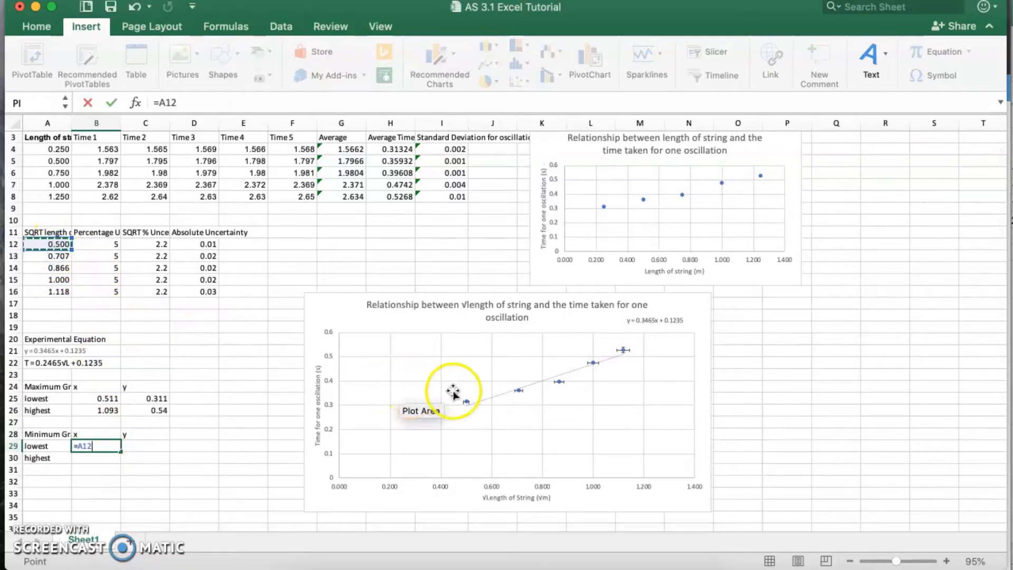
mouse_move(467, 405)
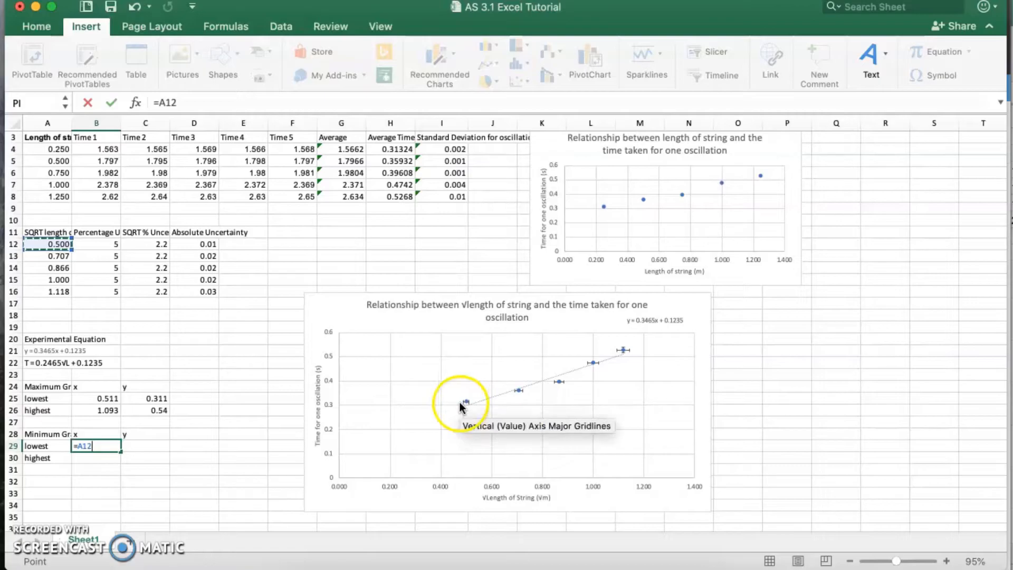
type("-")
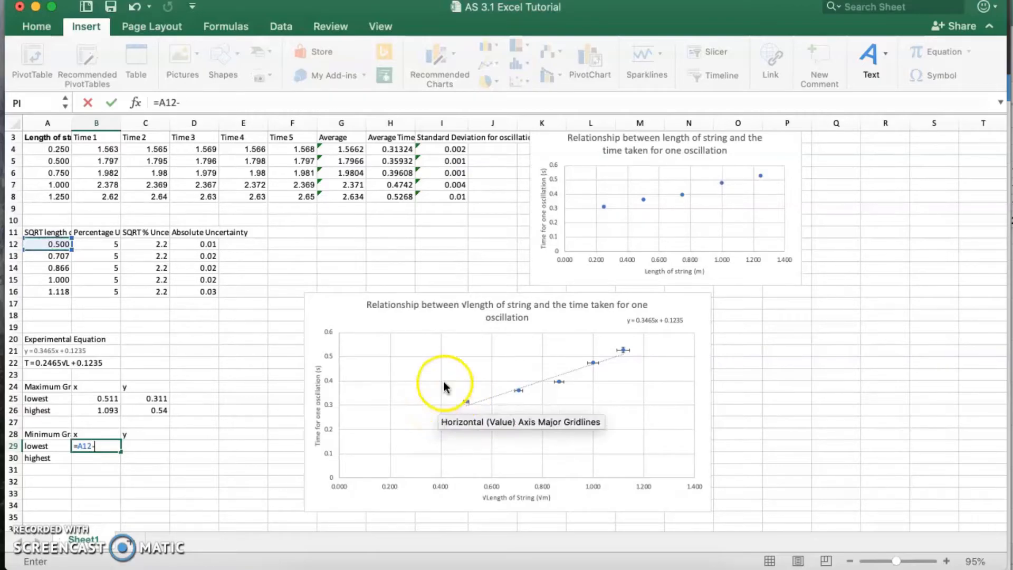
left_click(187, 245)
key("Return")
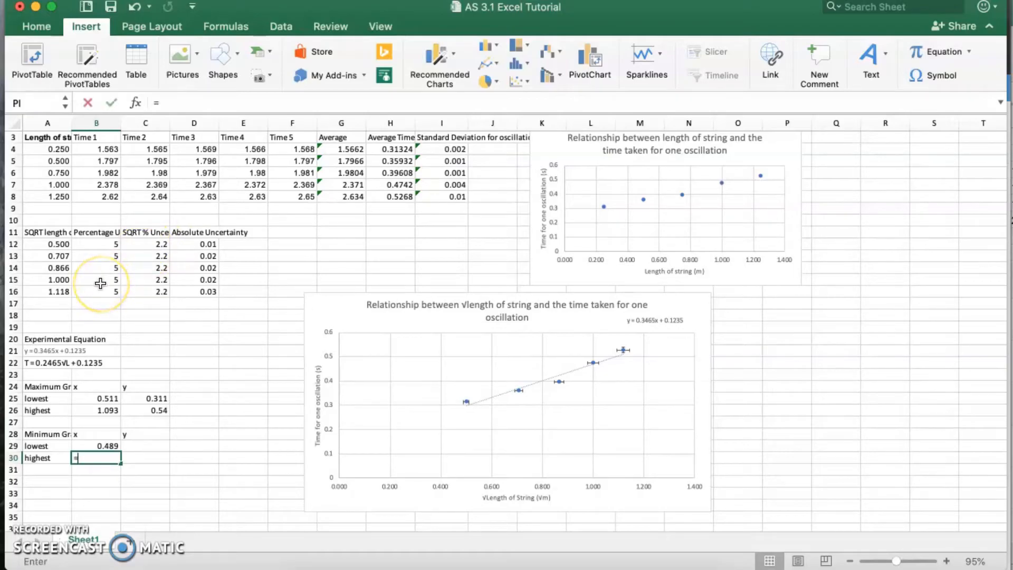
- Calculate the minimum gradient's highest x value in B30 by adding the absolute uncertainty in D16 to the √length in A16
left_click(48, 292)
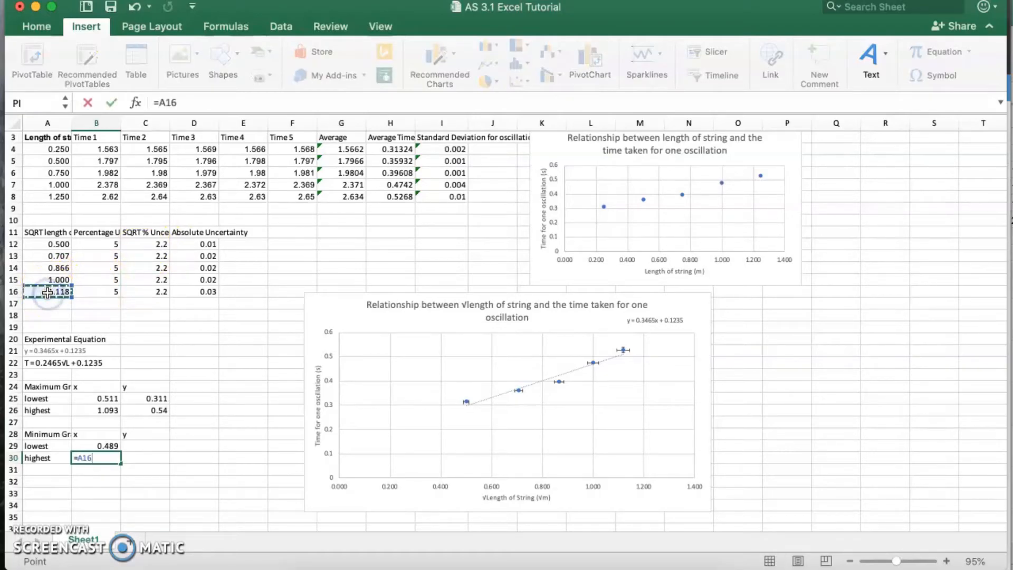
type("+")
left_click(191, 293)
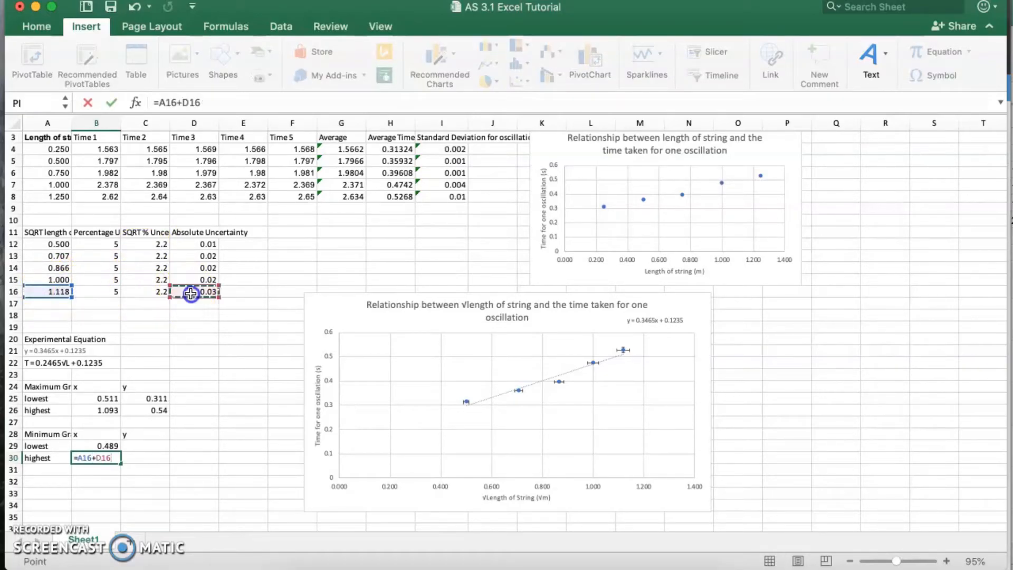
key("Return")
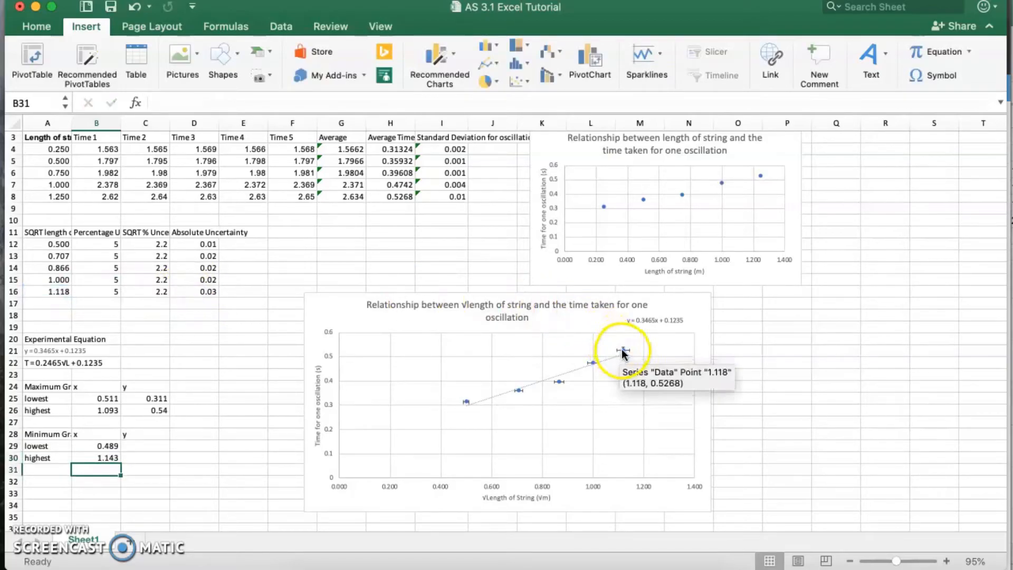
- Calculate the minimum gradient's lowest y value in C29 by adding the standard deviation in I4 to the average time in H4
left_click(160, 445)
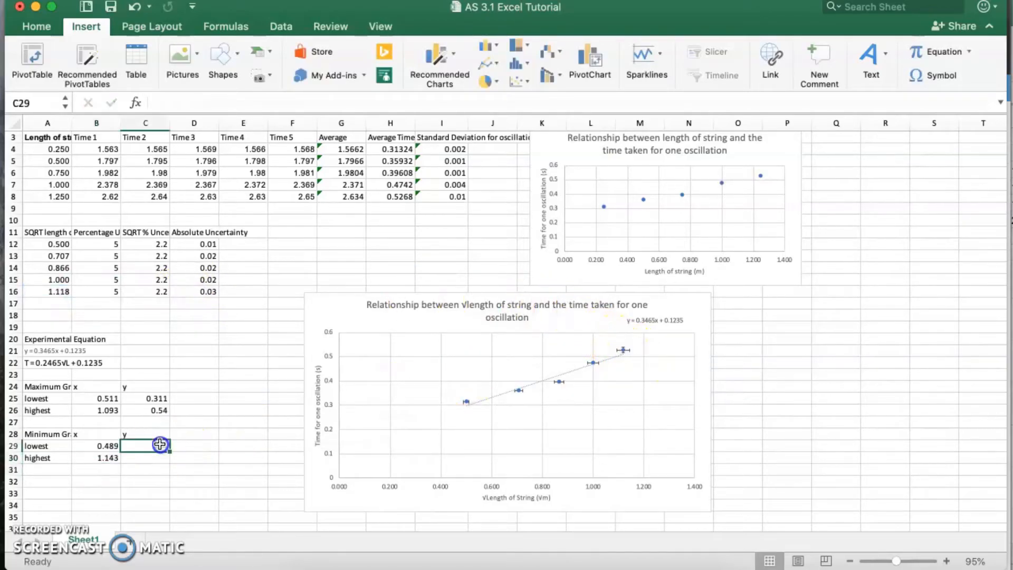
scroll(160, 445, "up", 2)
type("=")
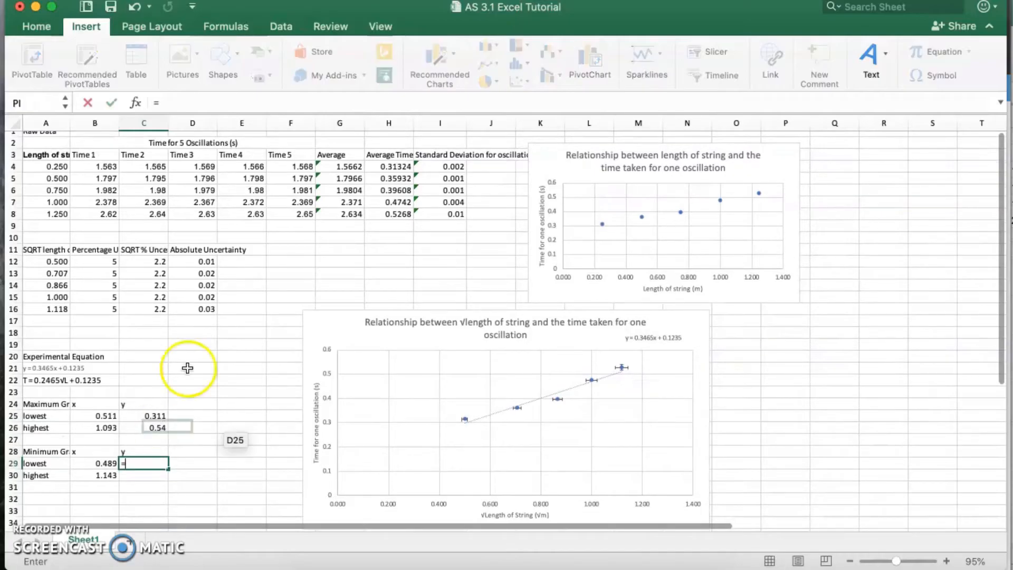
left_click(386, 165)
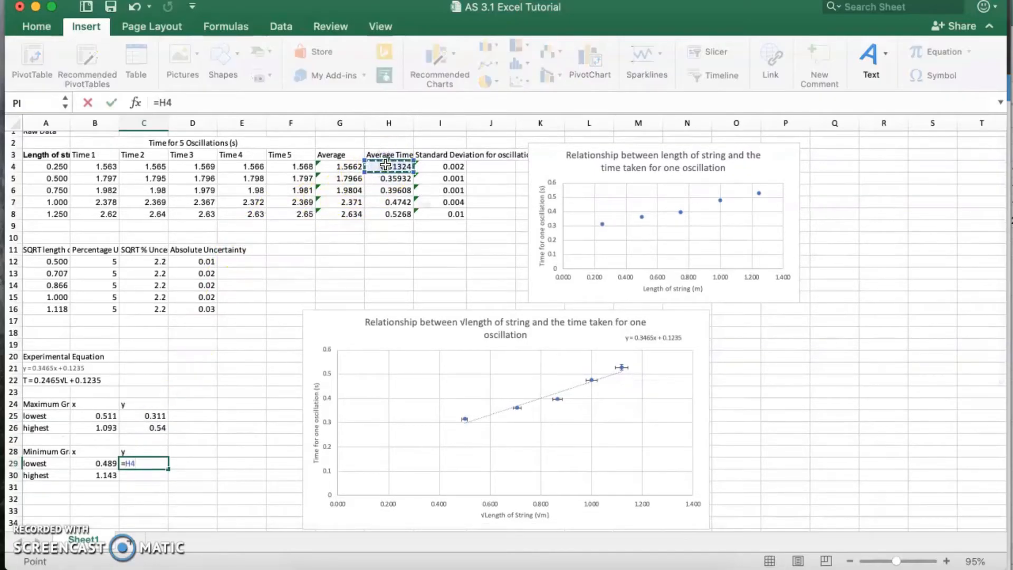
type("+")
left_click(432, 168)
key("Return")
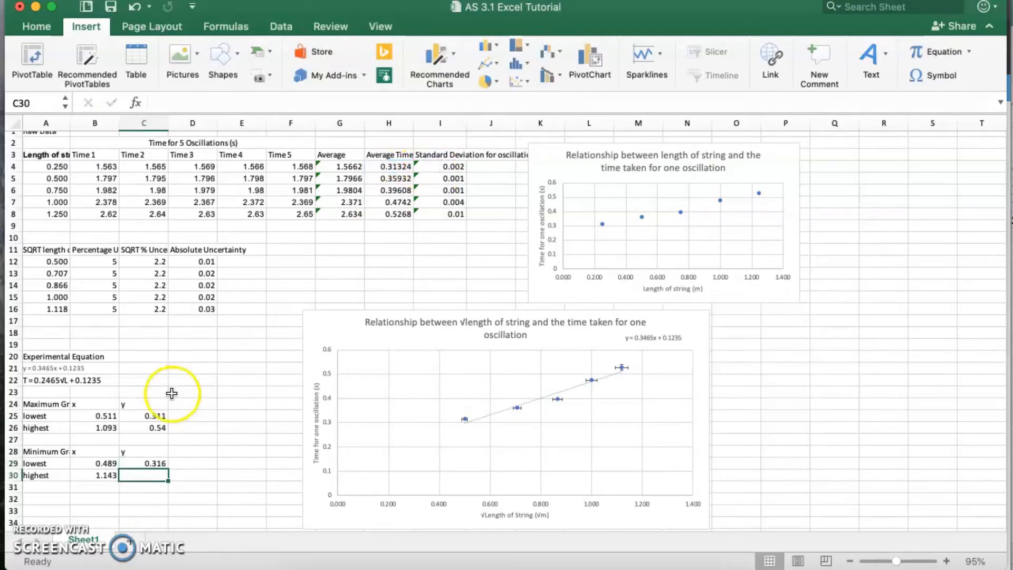
- Calculate the minimum gradient's highest y value in C30 by subtracting the standard deviation in I8 from the average time in H8
type("=")
left_click(401, 214)
type("-")
left_click(446, 214)
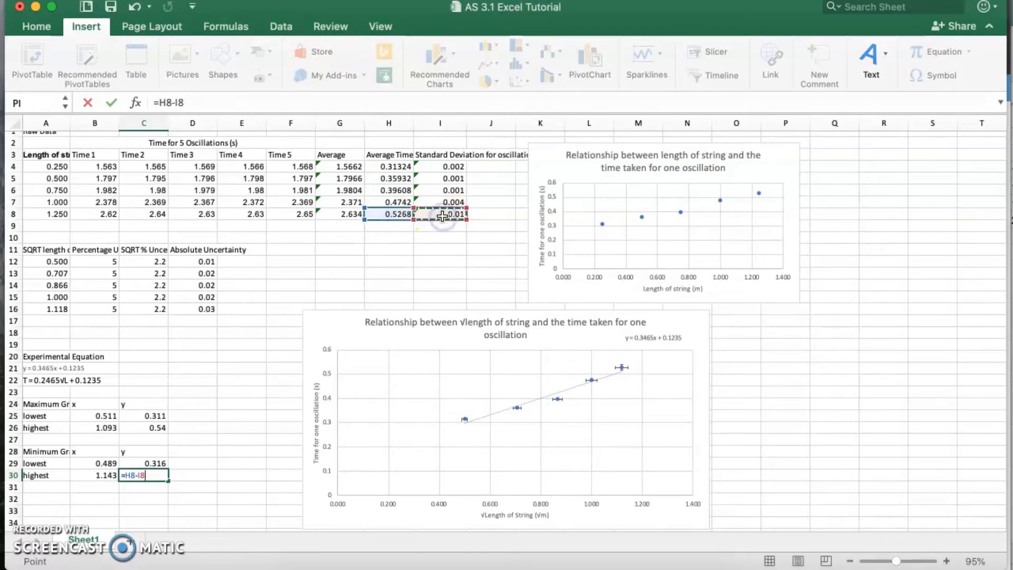
key("Return")
left_click(108, 460)
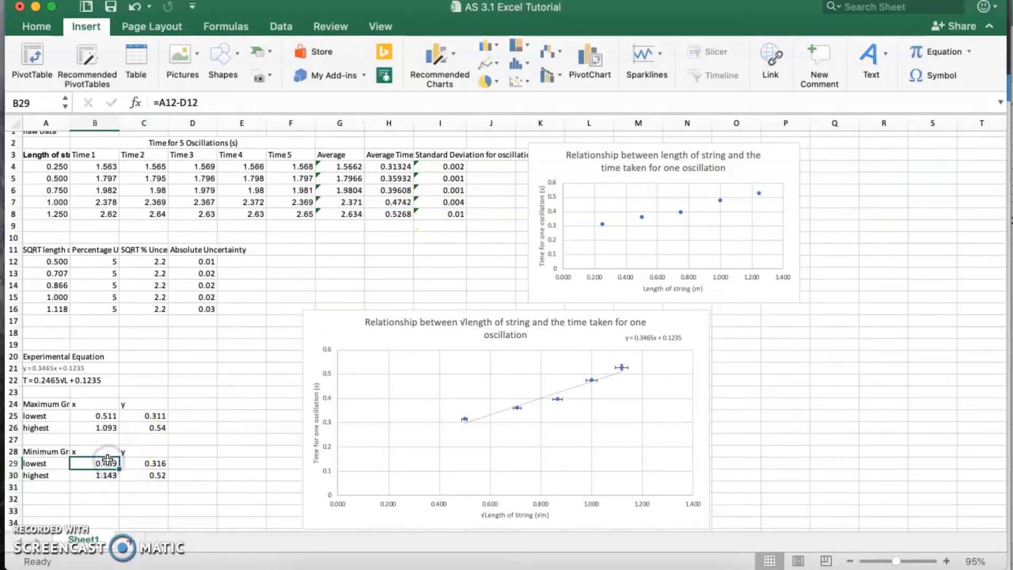
key("Right")
left_click(103, 464)
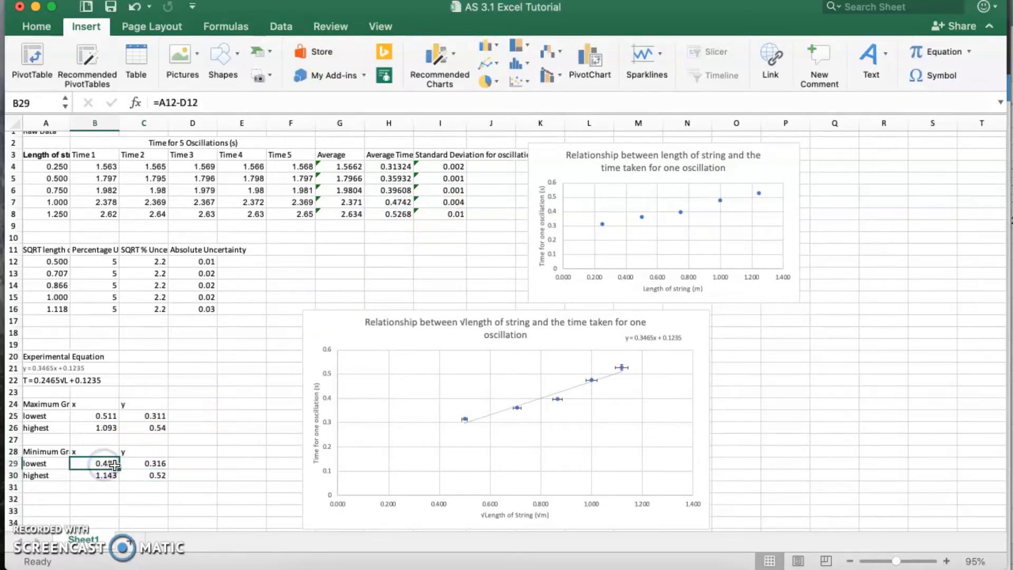
left_click(135, 464)
left_click(109, 476)
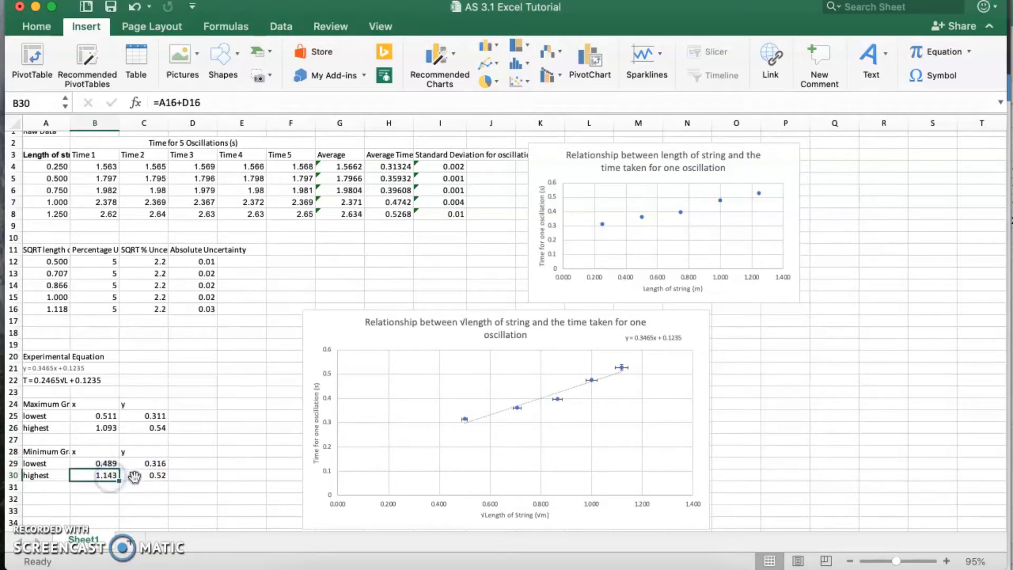
left_click(135, 475)
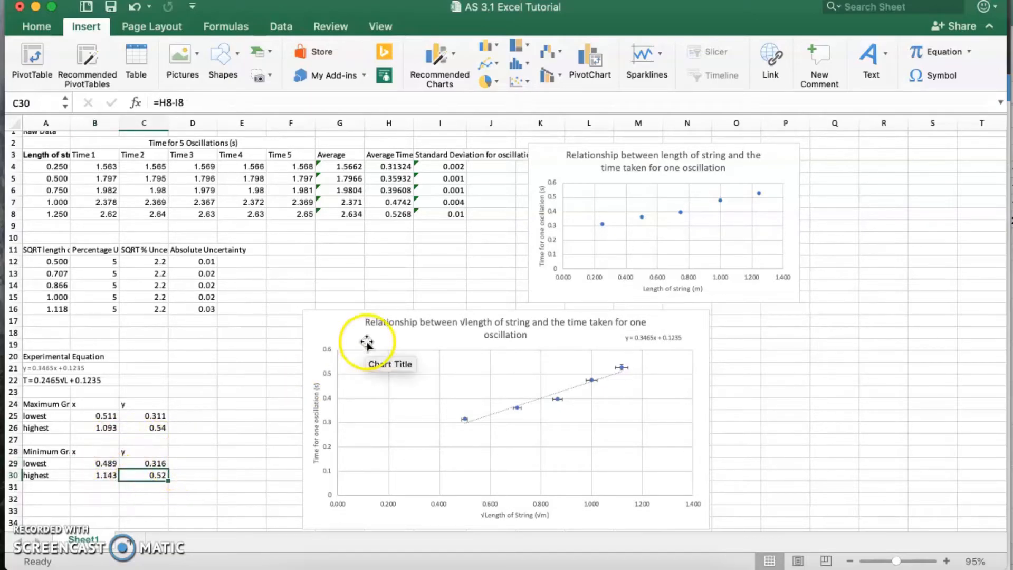
- Add a series named Max to the √length chart, with x values from B25:B26 and y values from C25:C26
left_click(339, 333)
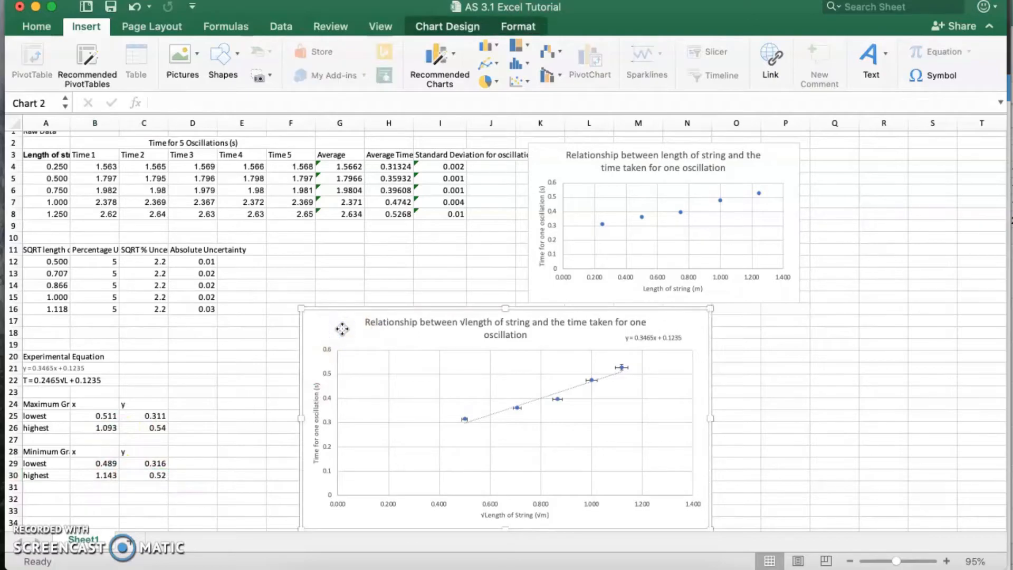
scroll(342, 329, "down", 3)
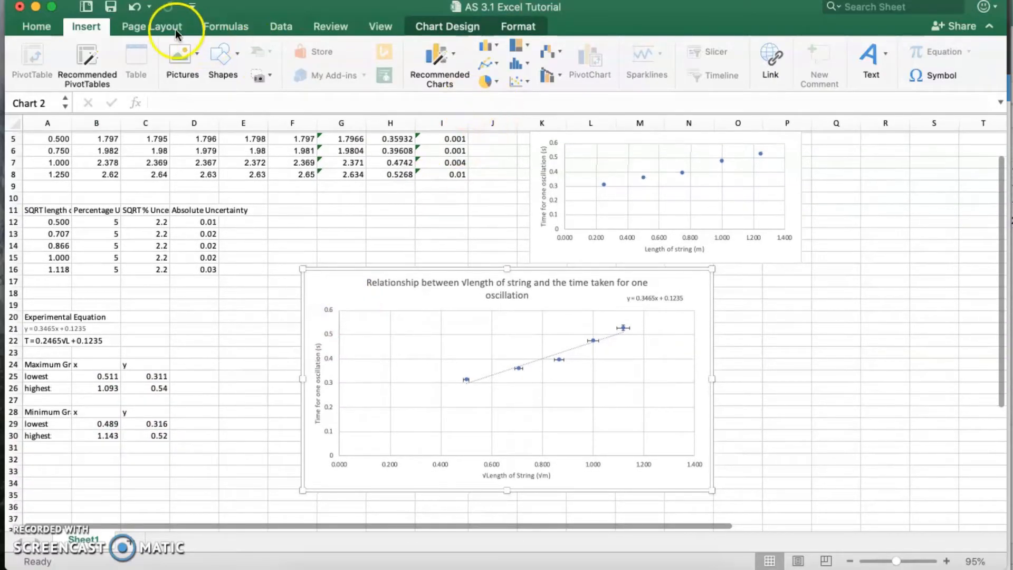
left_click(443, 26)
left_click(806, 65)
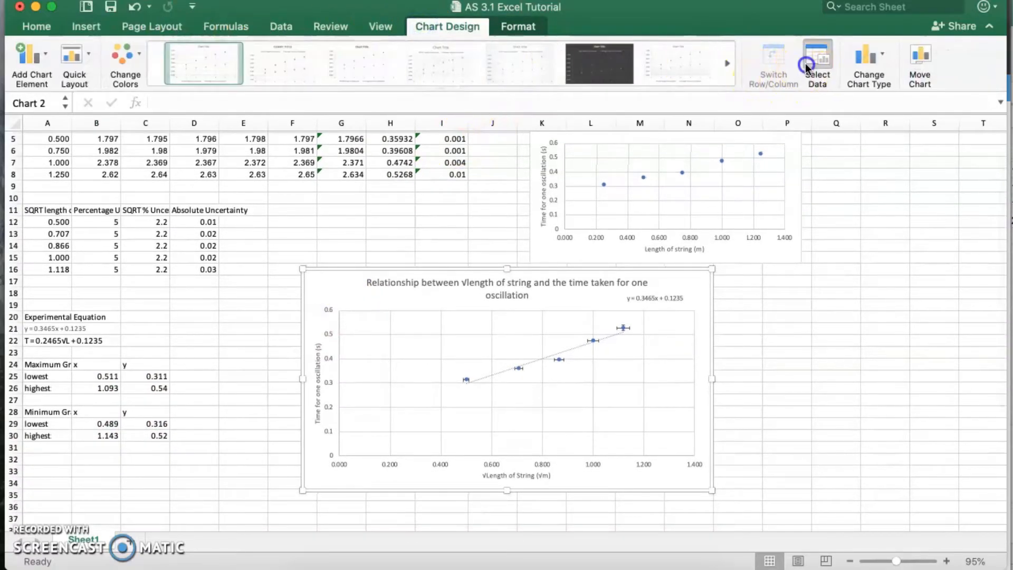
left_click(324, 292)
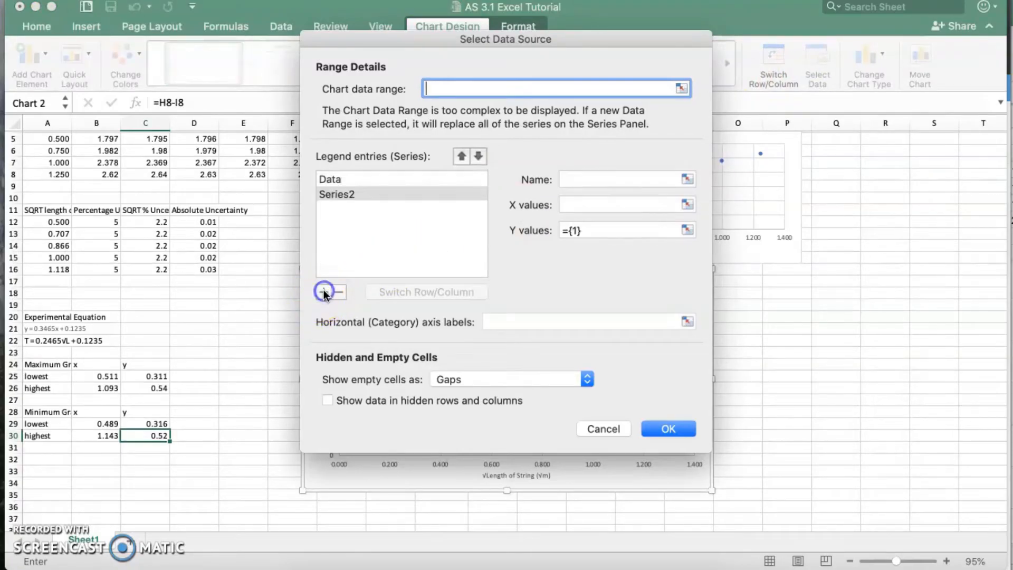
left_click(566, 177)
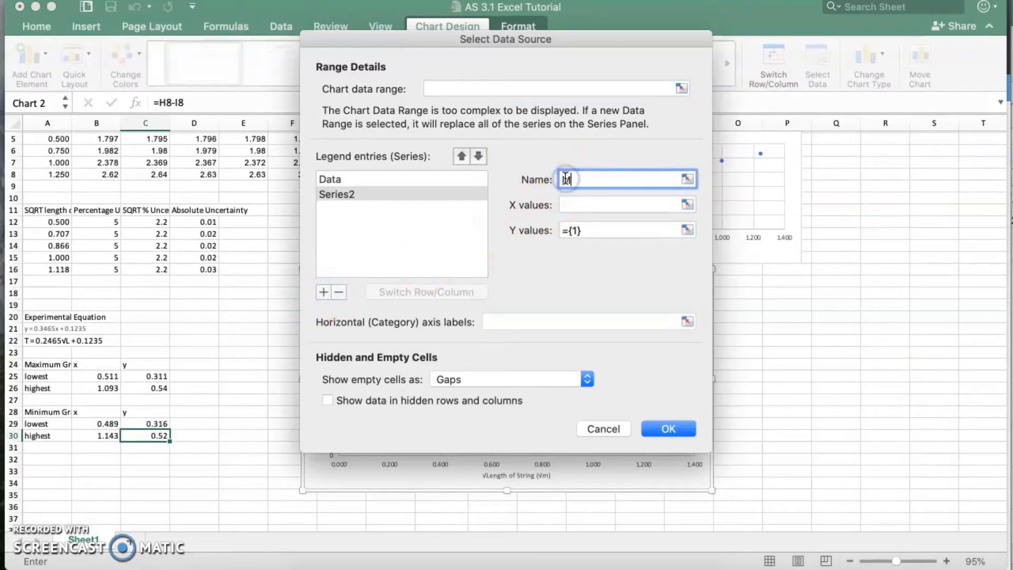
left_click(684, 204)
left_click_drag(106, 377, 137, 387)
left_click(686, 228)
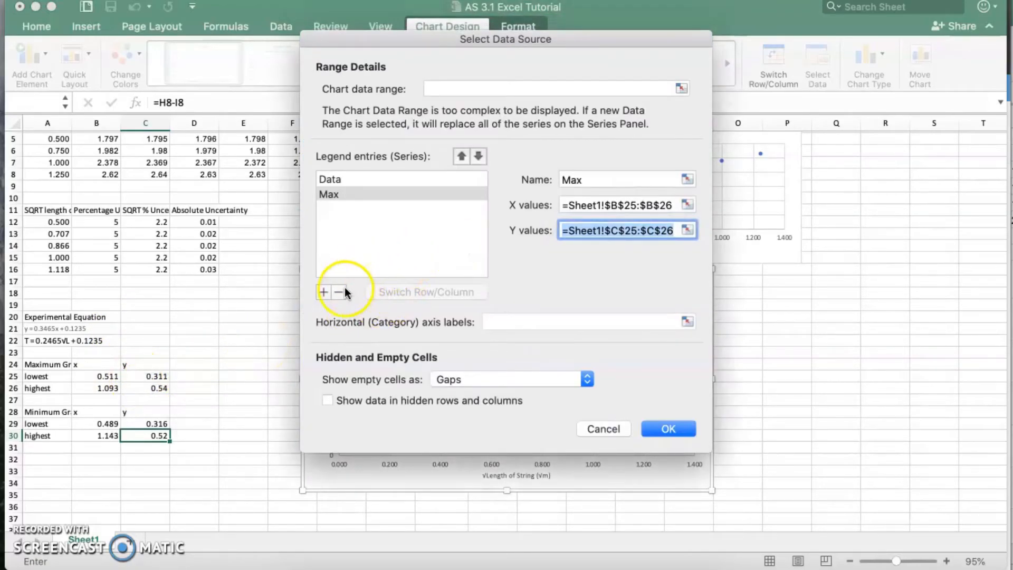
- Add a series named Min to the √length chart, with x values from B29:B30 and y values from C29:C30
left_click(323, 292)
left_click(569, 181)
type("M")
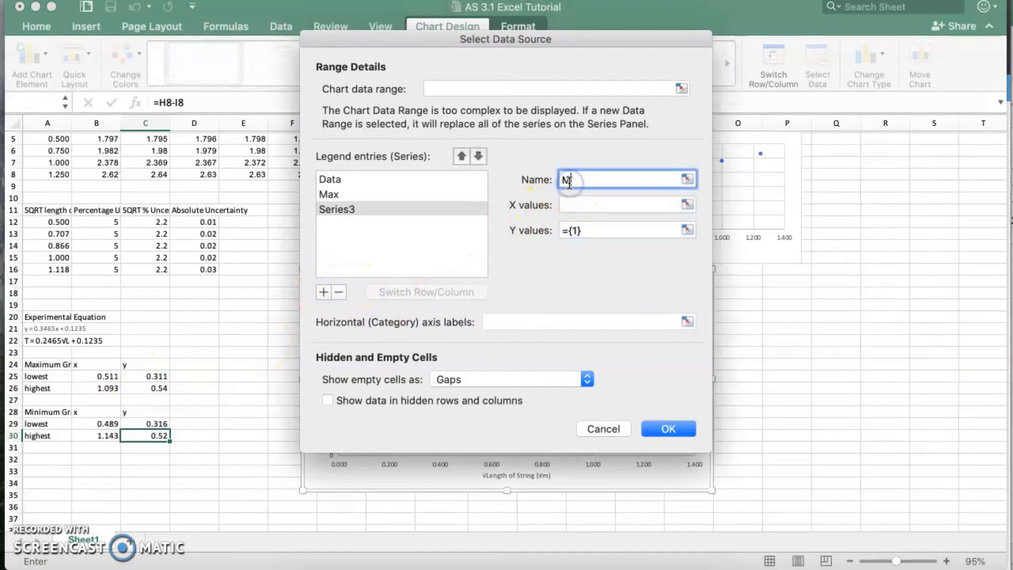
type("in")
left_click(687, 204)
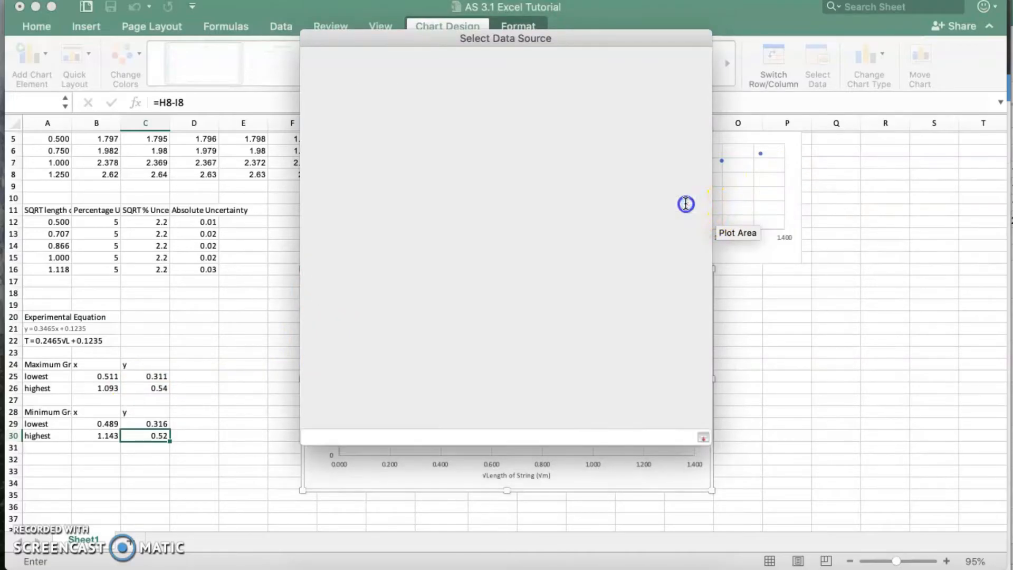
left_click_drag(91, 423, 151, 434)
left_click(686, 230)
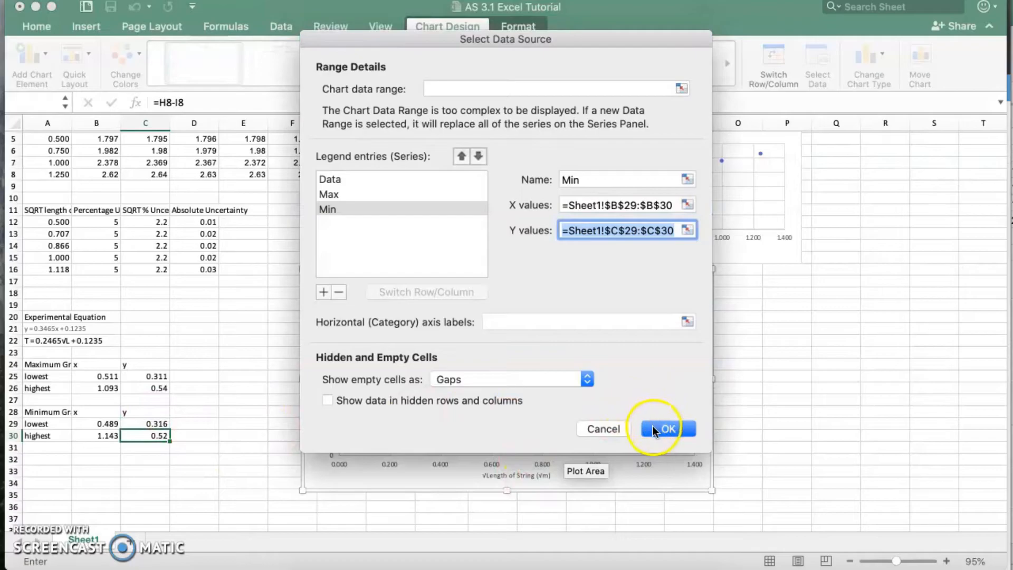
left_click(654, 430)
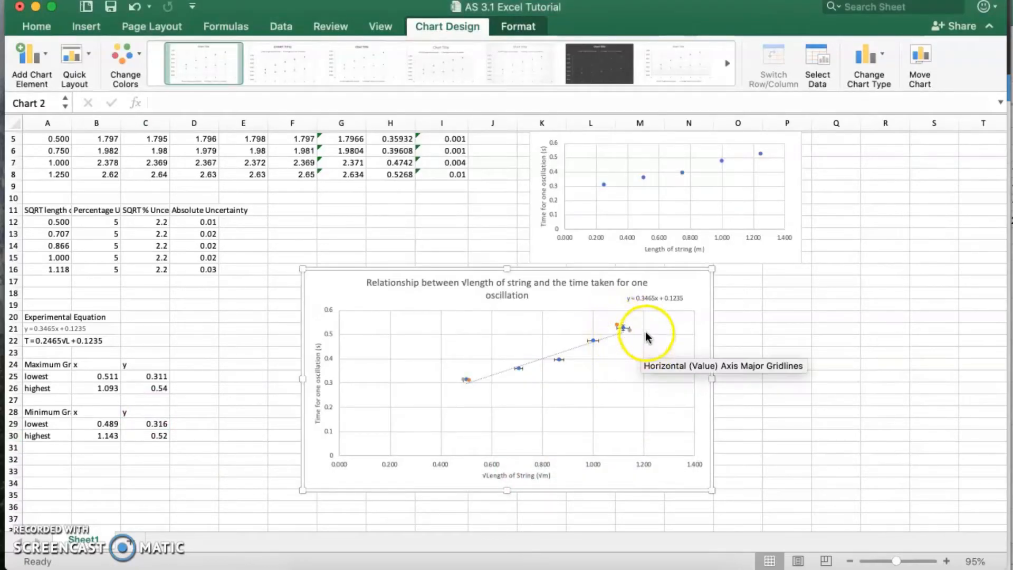
- Add a linear trendline to the Max series in the √length chart
left_click(947, 563)
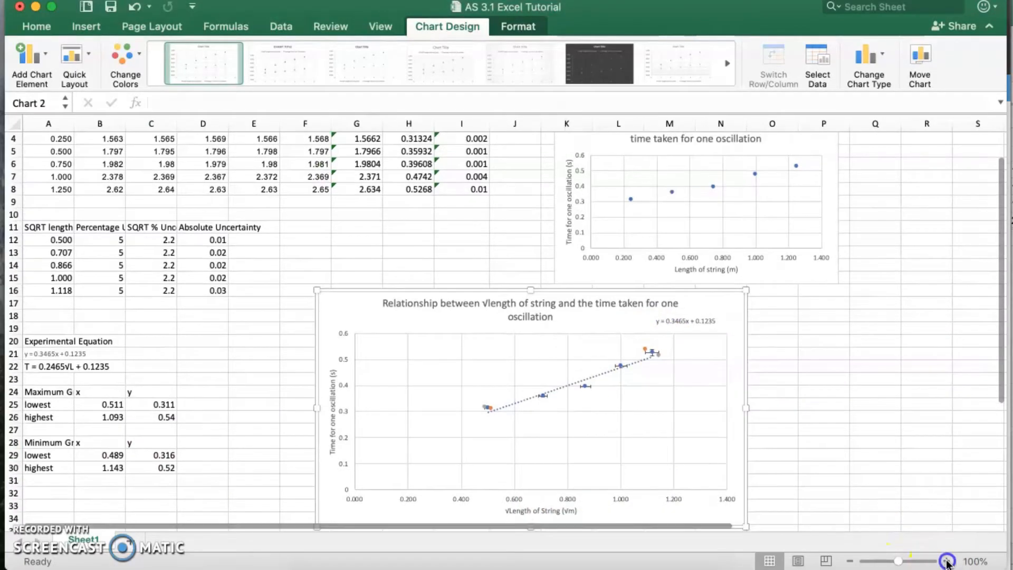
left_click(947, 563)
left_click(947, 563)
left_click(947, 563)
left_click(947, 563)
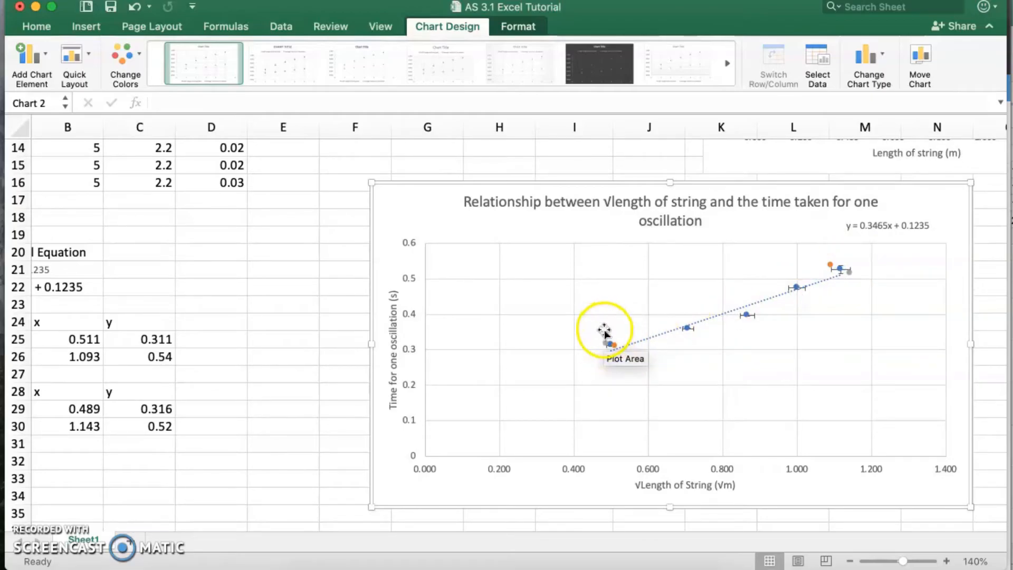
scroll(674, 340, "down", 4)
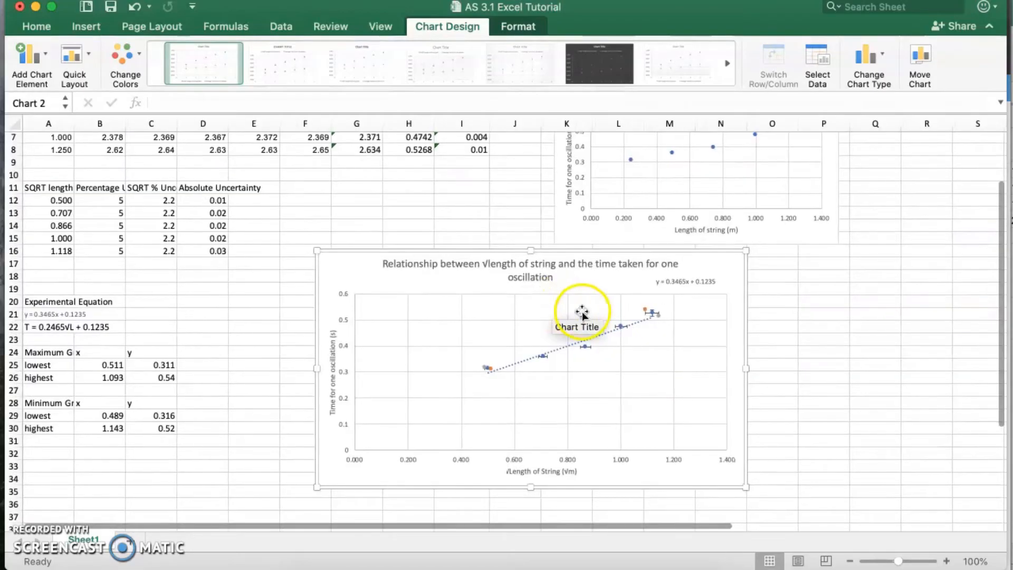
left_click(643, 309)
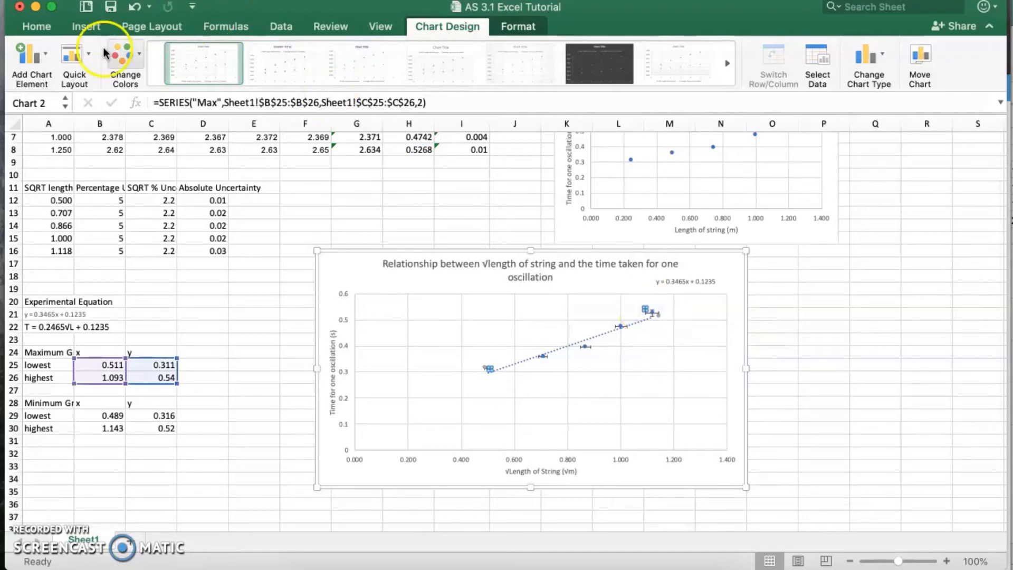
left_click(28, 55)
mouse_move(78, 254)
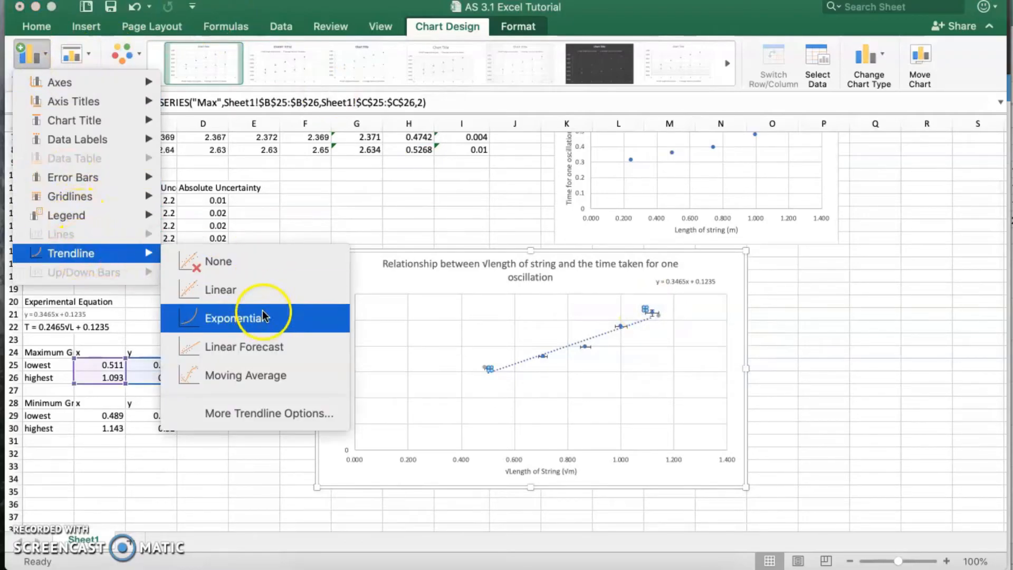
left_click(252, 297)
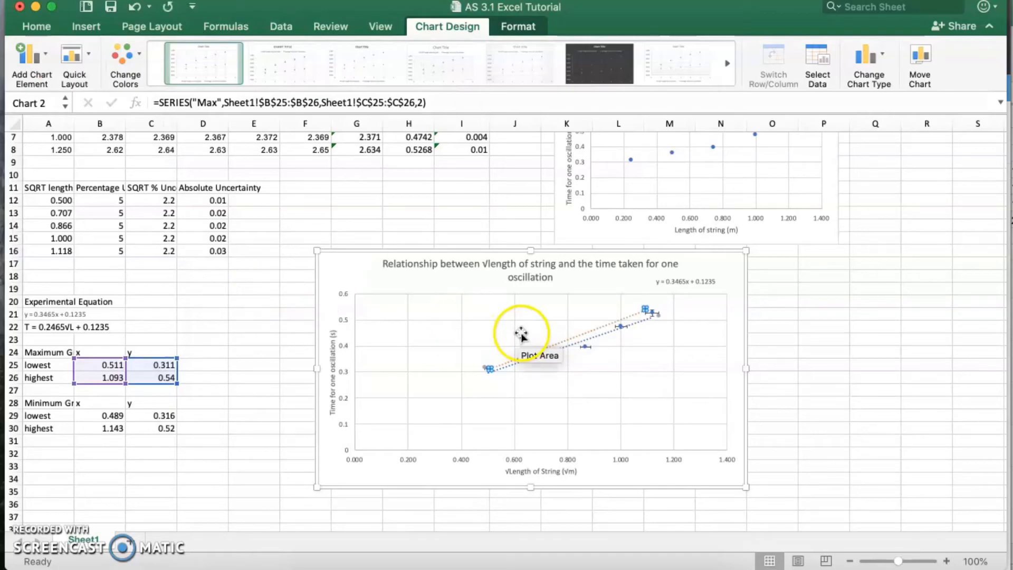
- Add a linear trendline to the Min series in the √length chart
left_click(660, 317)
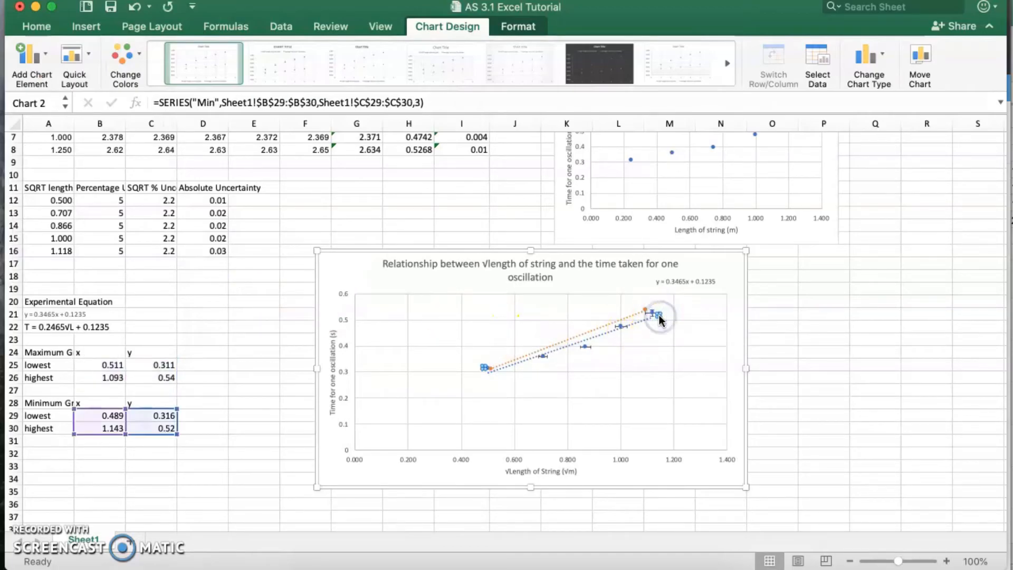
left_click(29, 56)
mouse_move(71, 254)
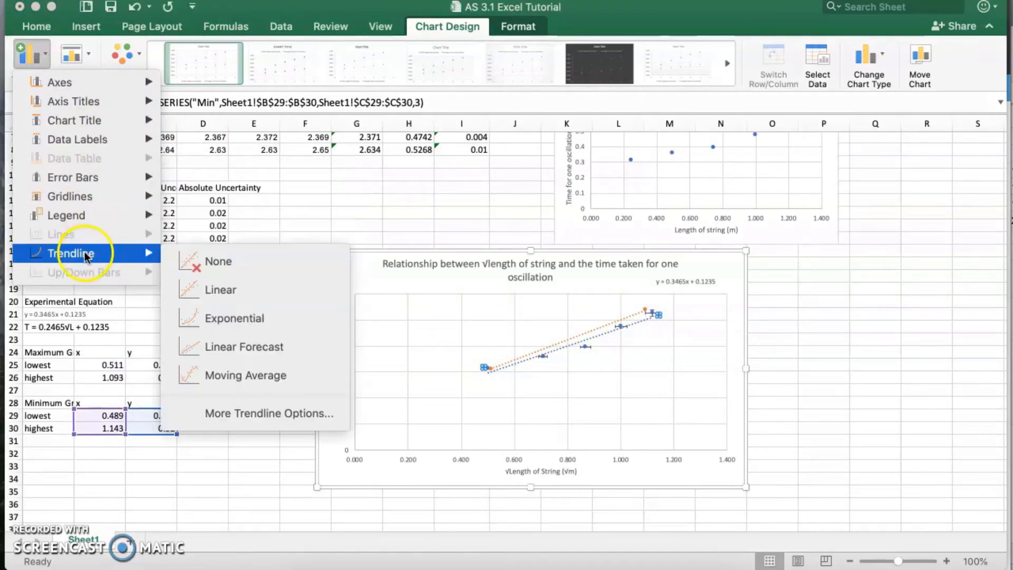
left_click(219, 295)
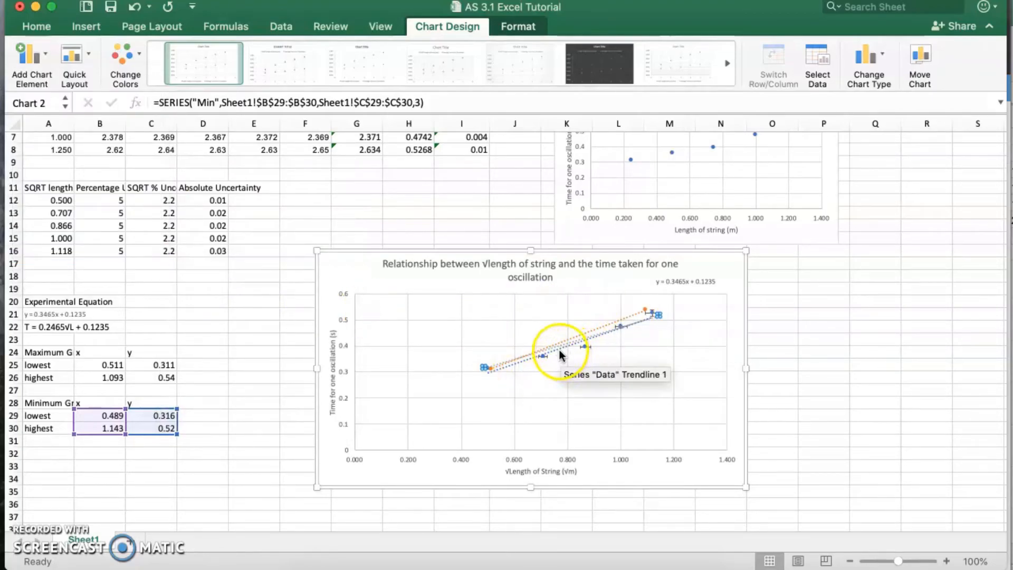
- Format the Min trendline as a solid line with a continuous dash type and a width of 0.75 pt
left_click(559, 350)
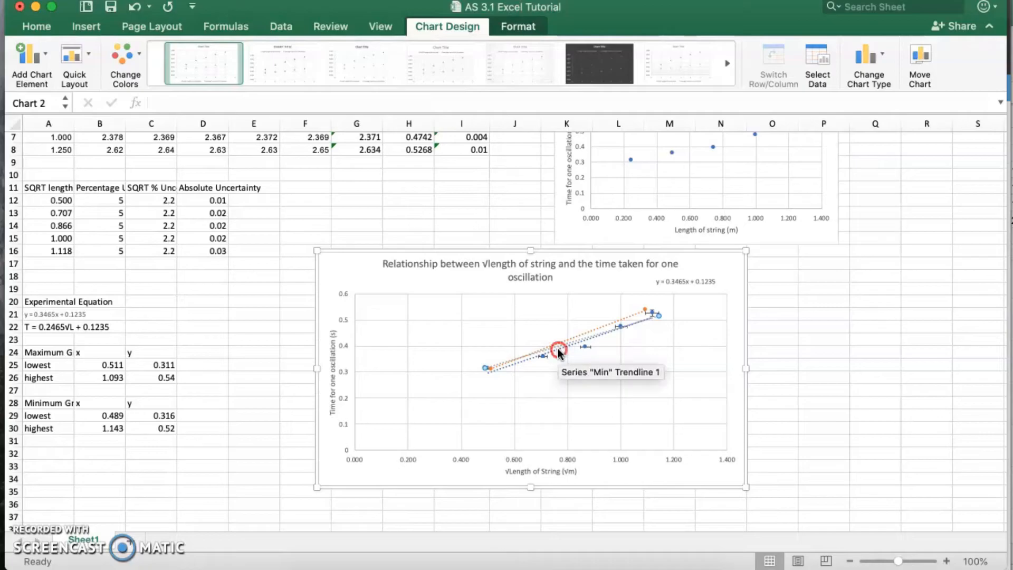
right_click(558, 349)
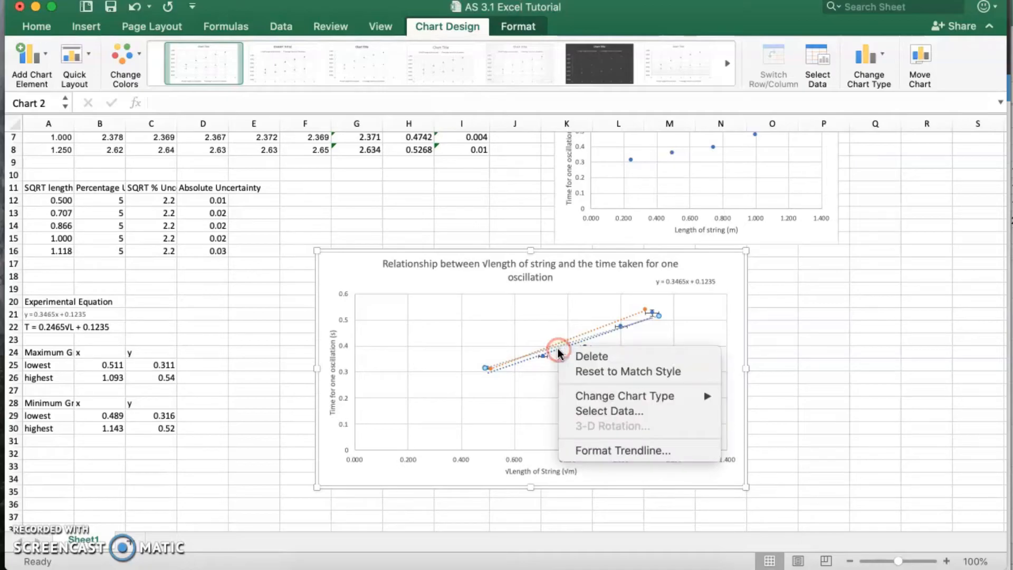
left_click(645, 450)
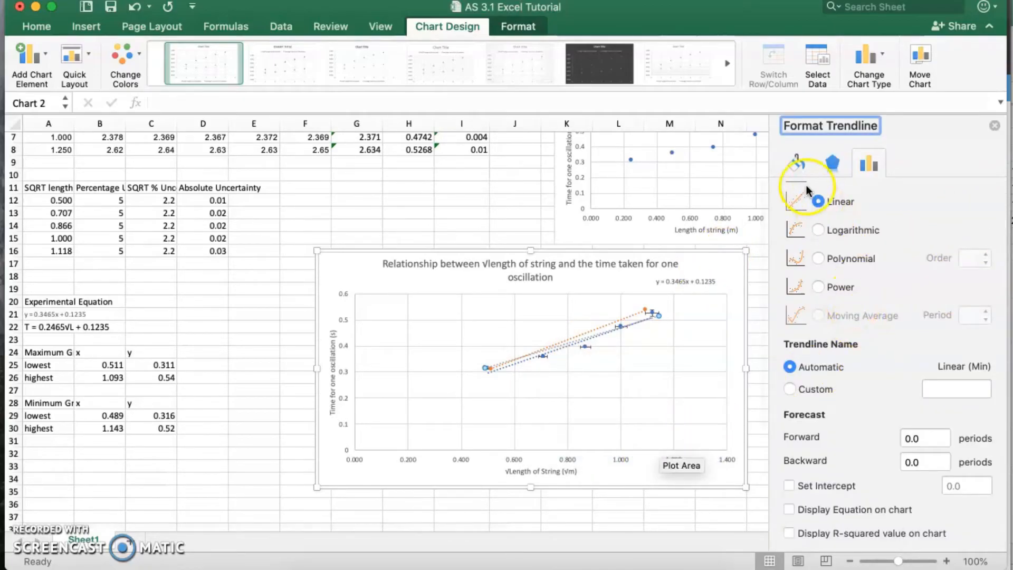
left_click(797, 163)
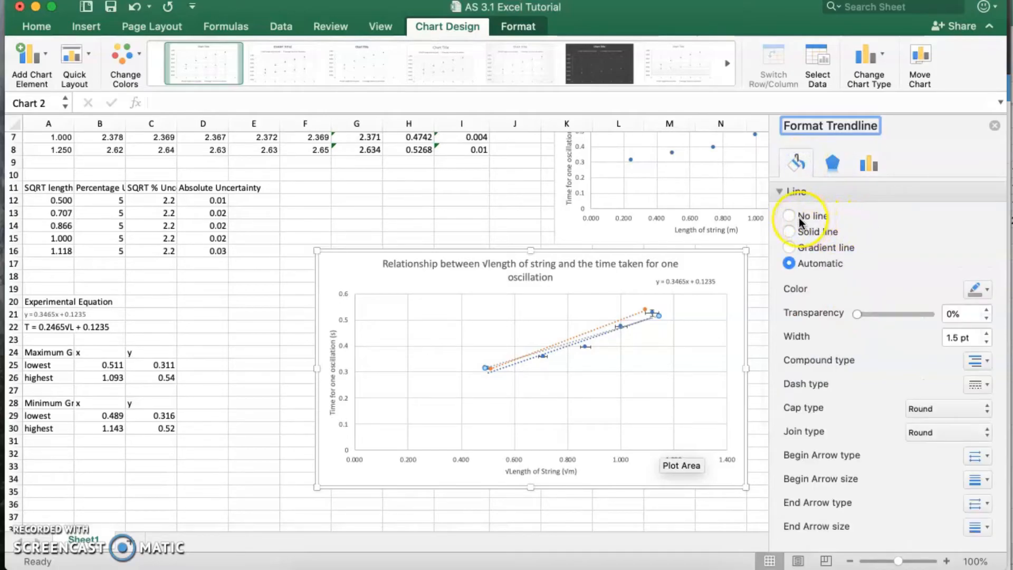
left_click(790, 232)
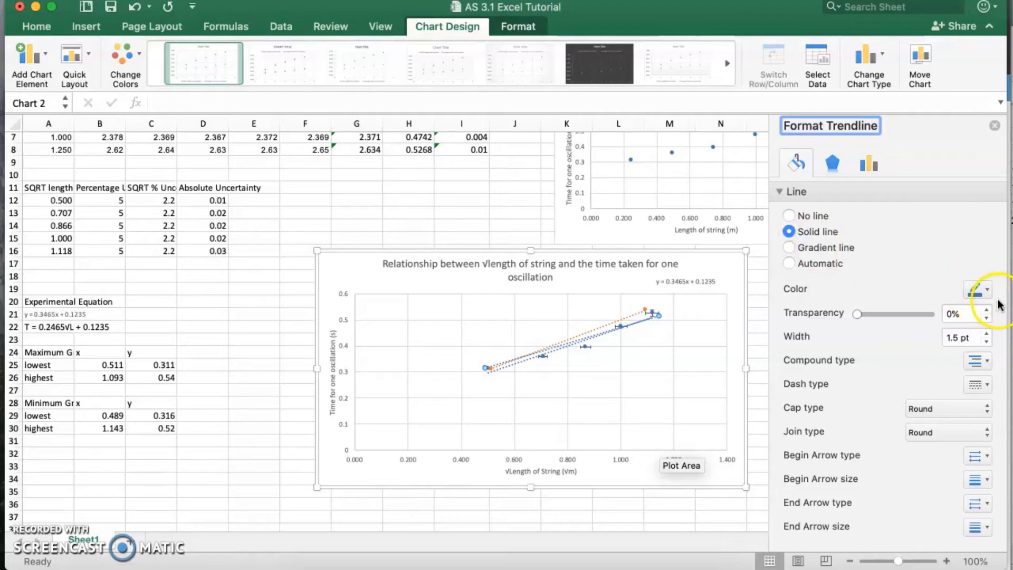
left_click(976, 384)
left_click(966, 405)
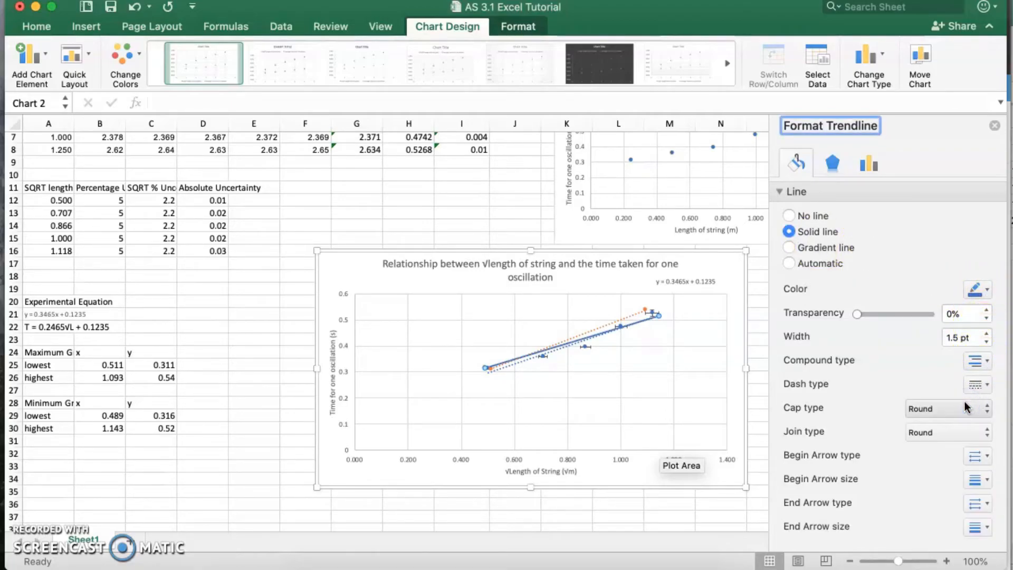
left_click(987, 342)
left_click(987, 342)
left_click(987, 342)
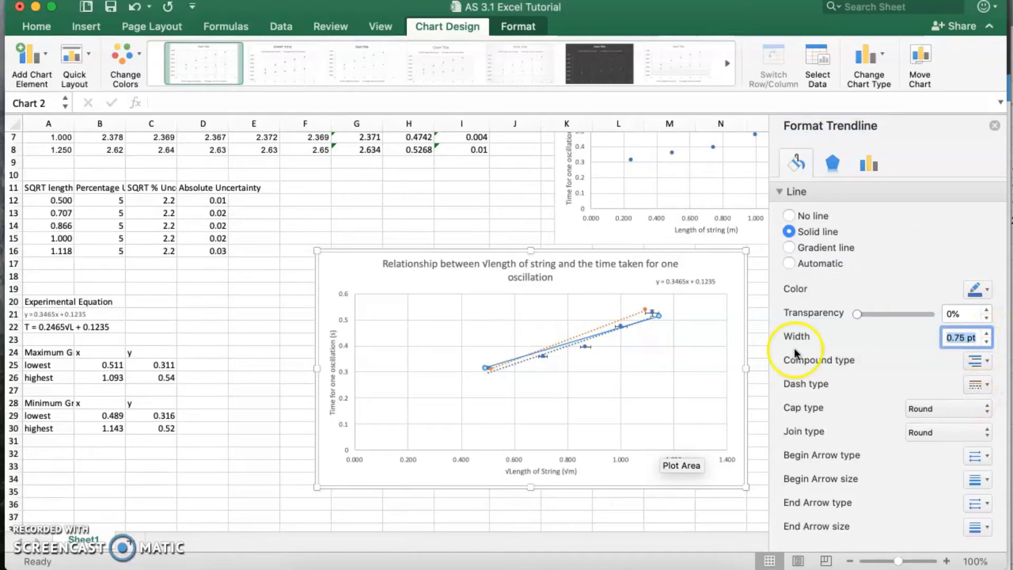
- Set the Max trendline's width to 0.75 pt and its dash type to a continuous line
left_click(633, 316)
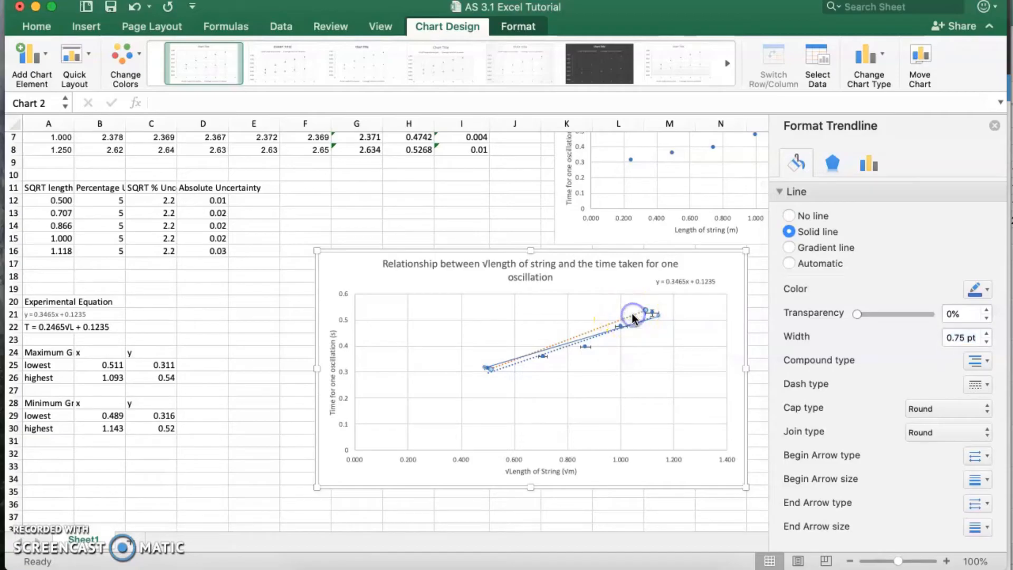
left_click(987, 342)
left_click(987, 342)
left_click(987, 342)
left_click(987, 342)
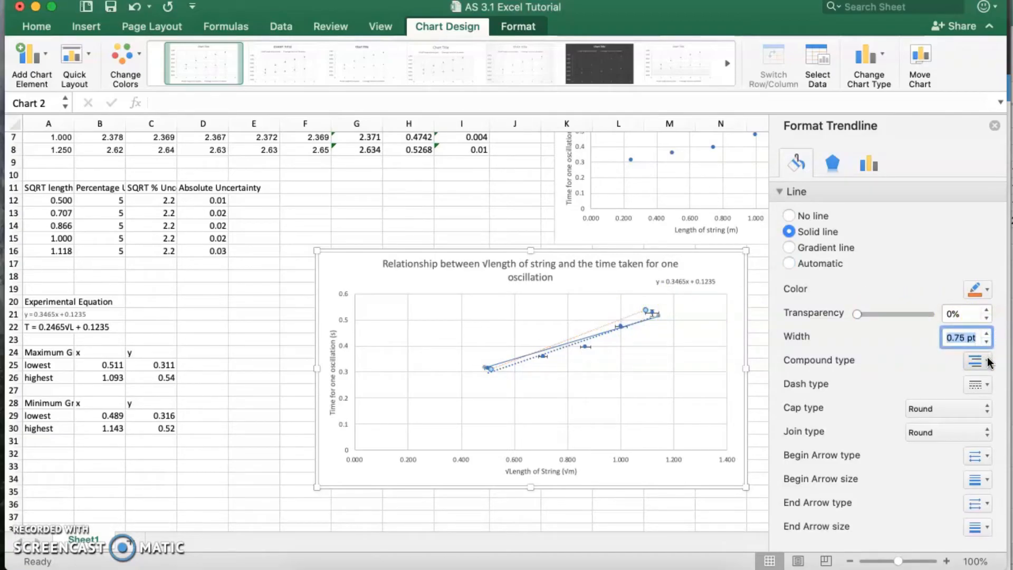
left_click(979, 382)
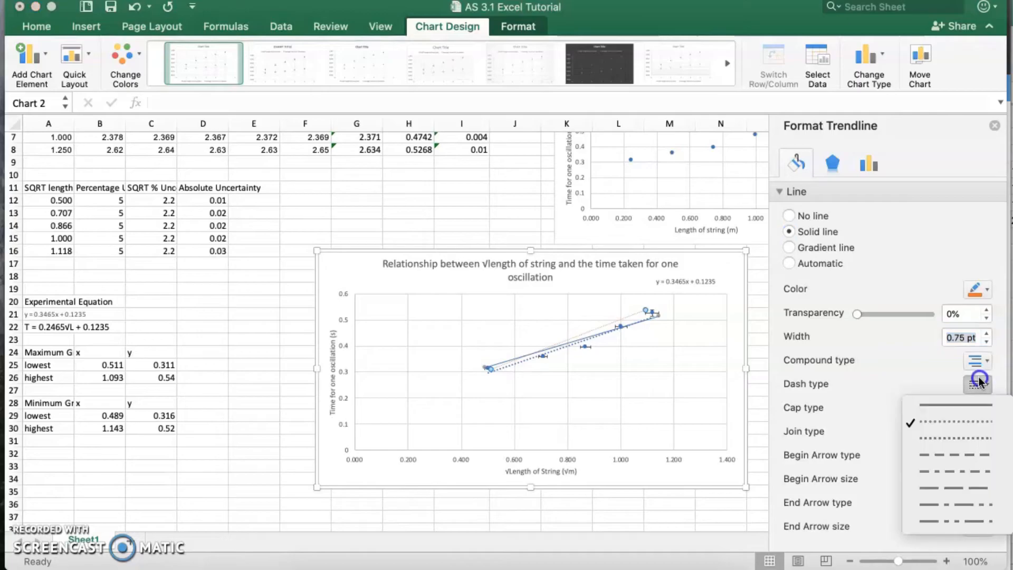
left_click(957, 405)
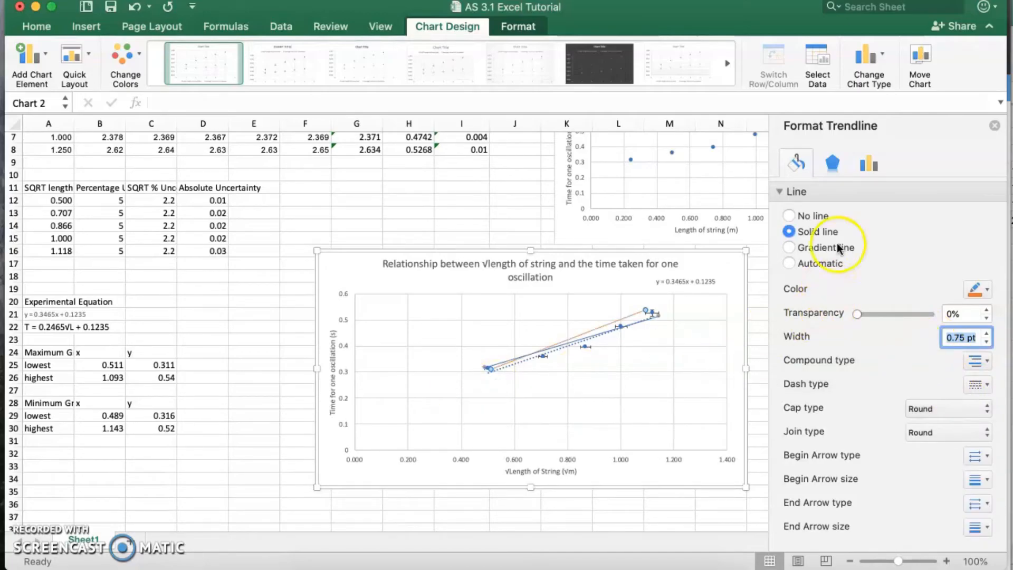
- Display the Max trendline's equation on the chart, relabel its y as y(max), and place it just above the existing equation
left_click(869, 163)
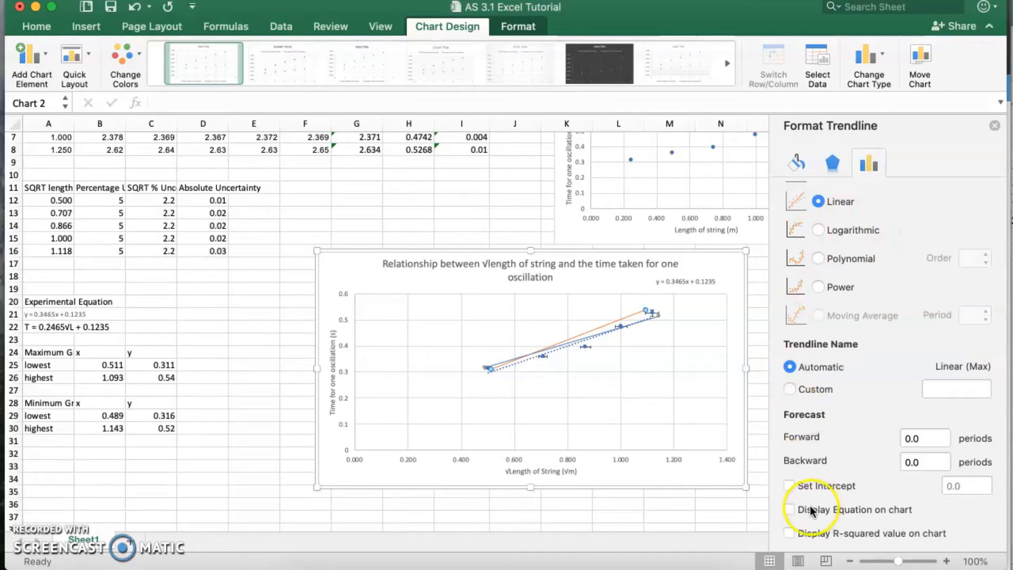
left_click(789, 509)
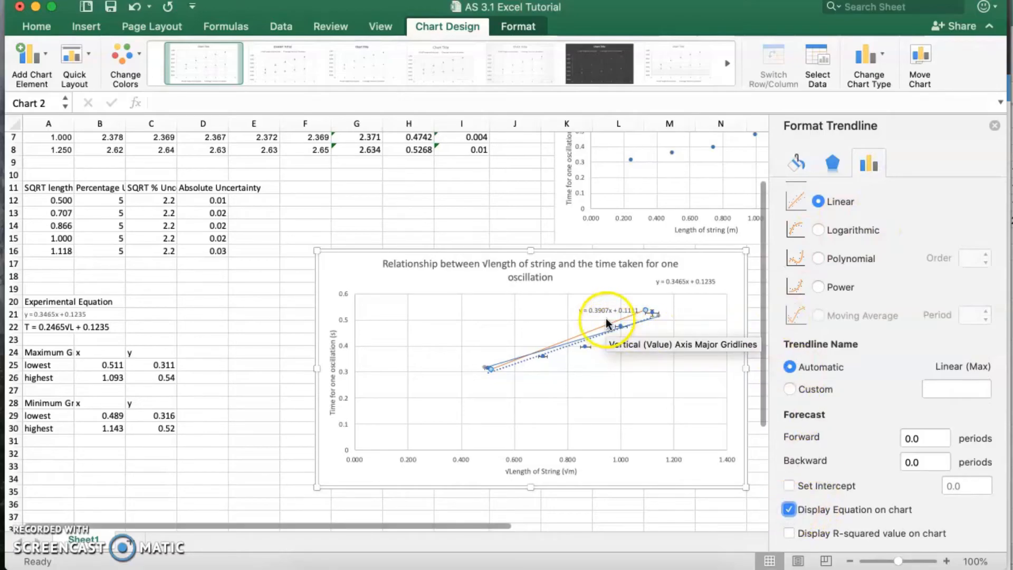
left_click(583, 311)
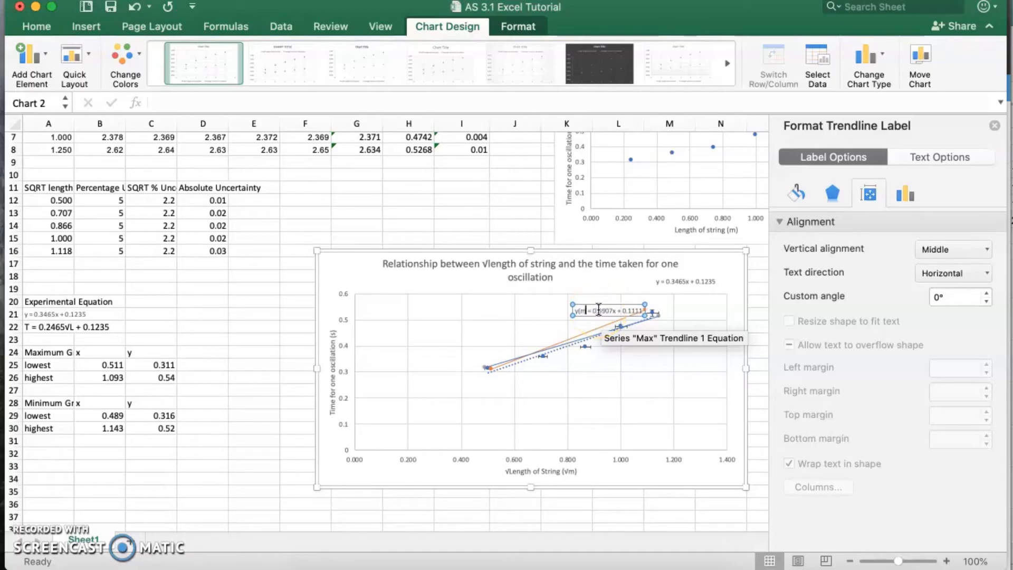
left_click_drag(611, 304, 705, 269)
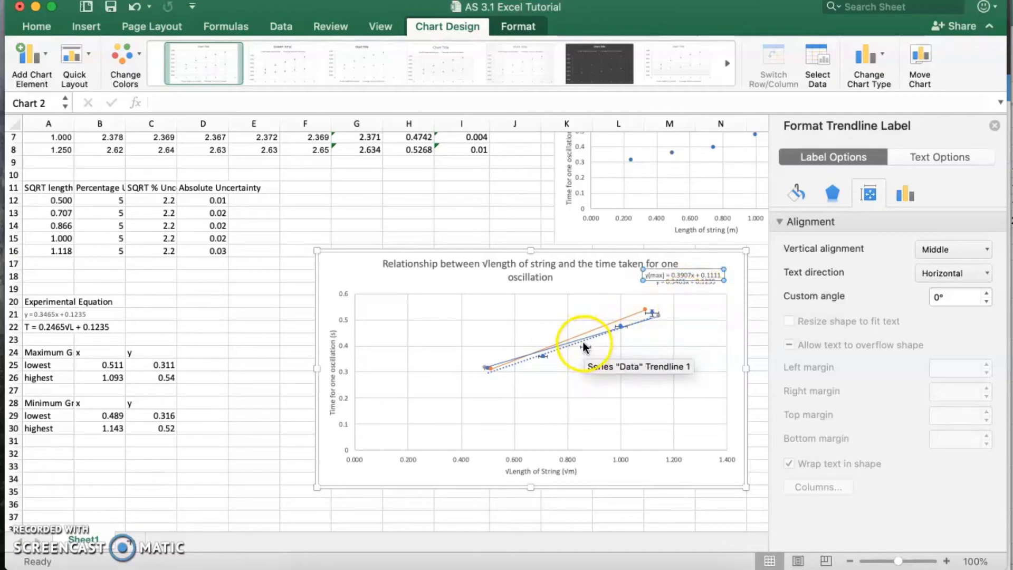
- Display the Min trendline's equation on the √length chart
left_click(563, 347)
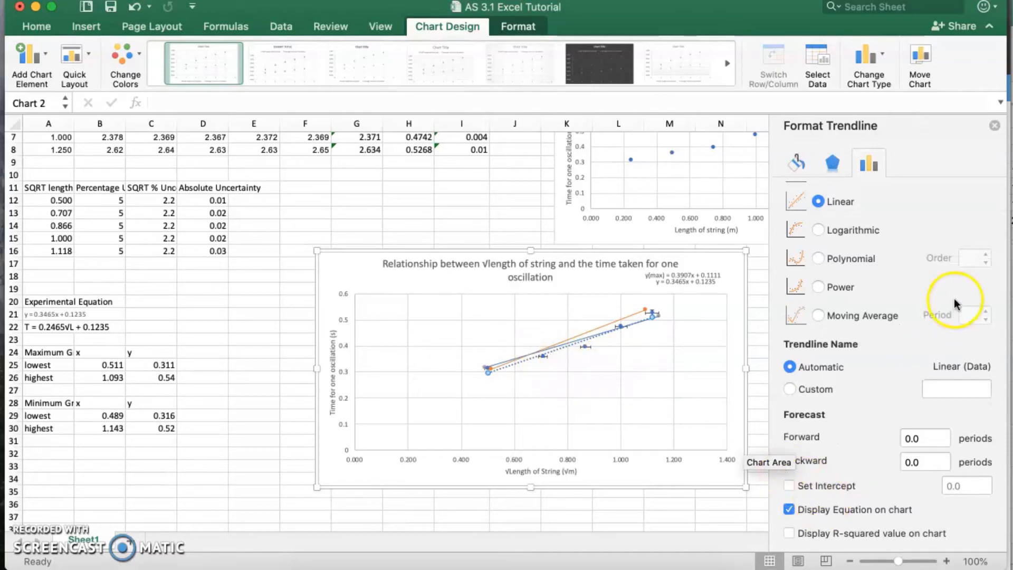
left_click(657, 316)
left_click(867, 167)
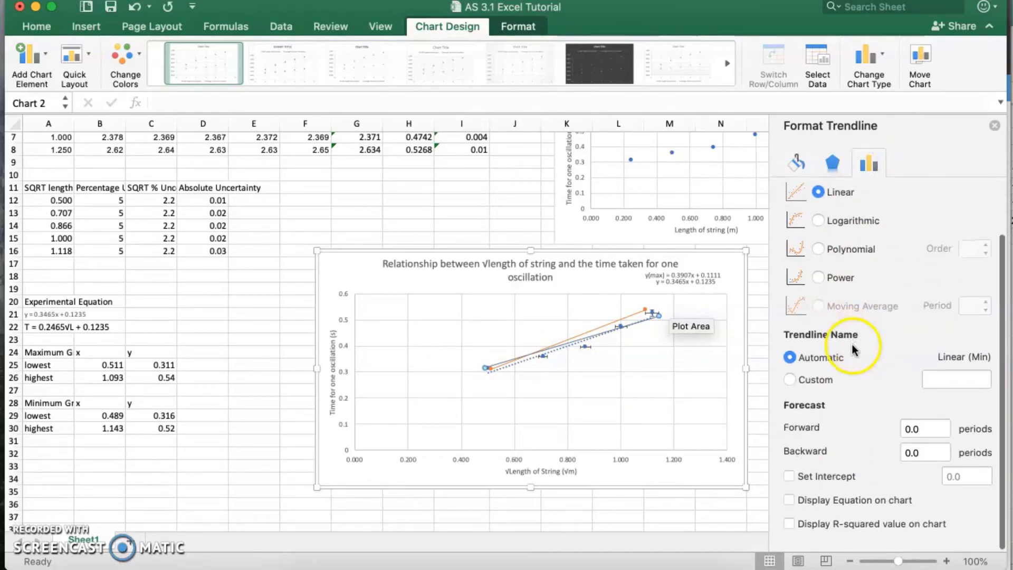
left_click(791, 510)
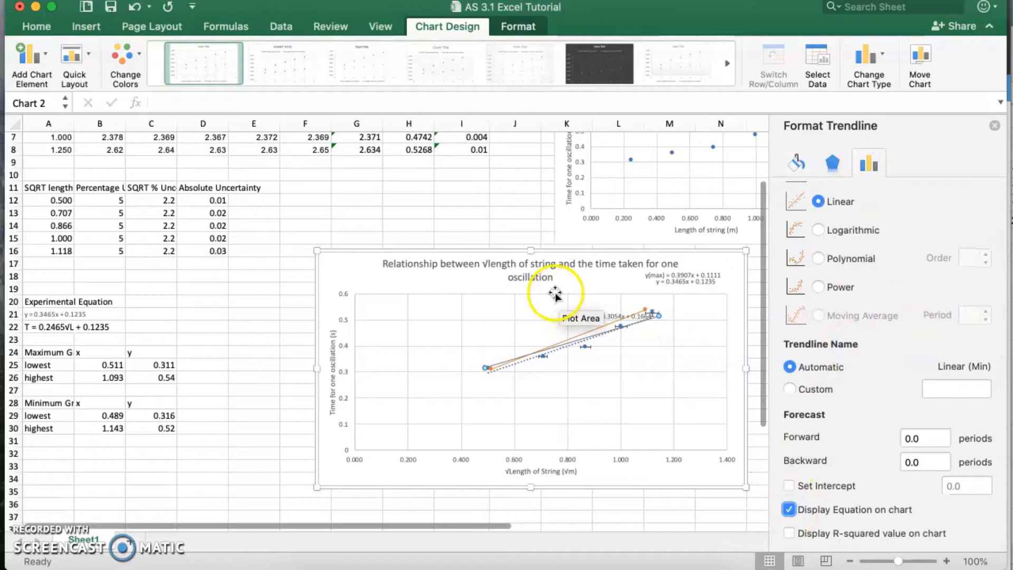
- Place the Min trendline's equation just below the other two equations and relabel its y as y(min)
left_click(612, 315)
left_click_drag(613, 315, 671, 295)
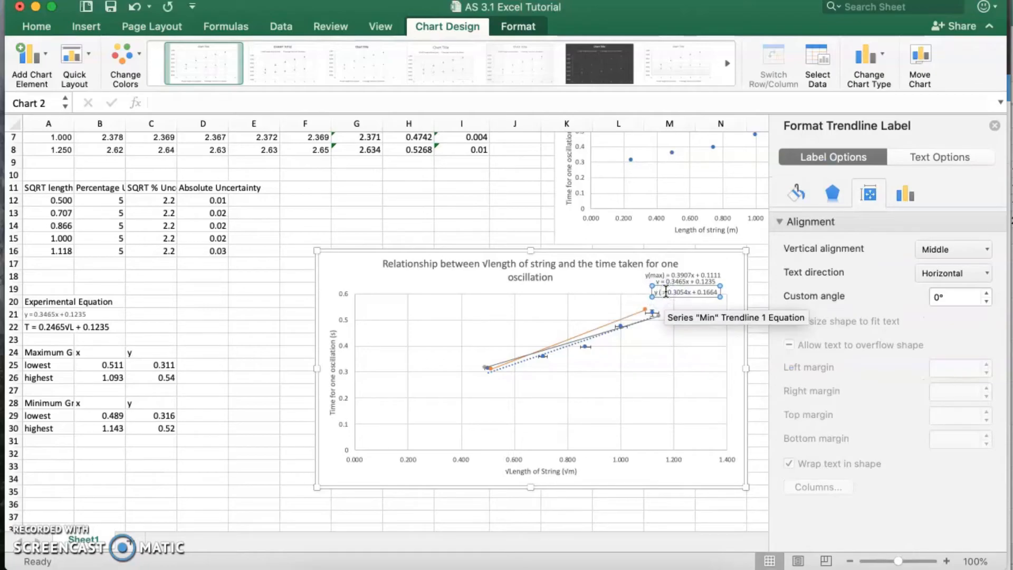
left_click(653, 292)
key("BackSpace")
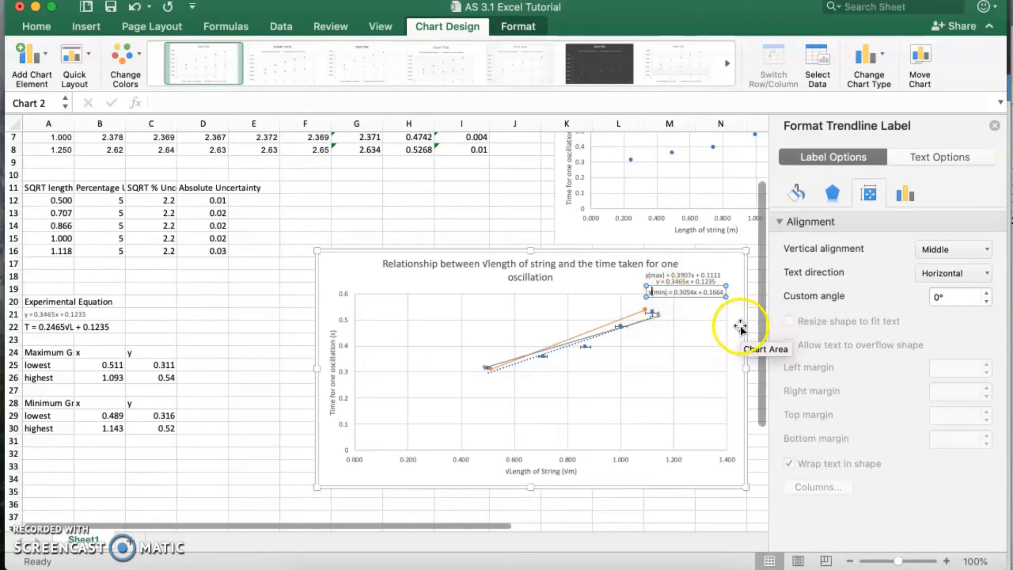
left_click(687, 257)
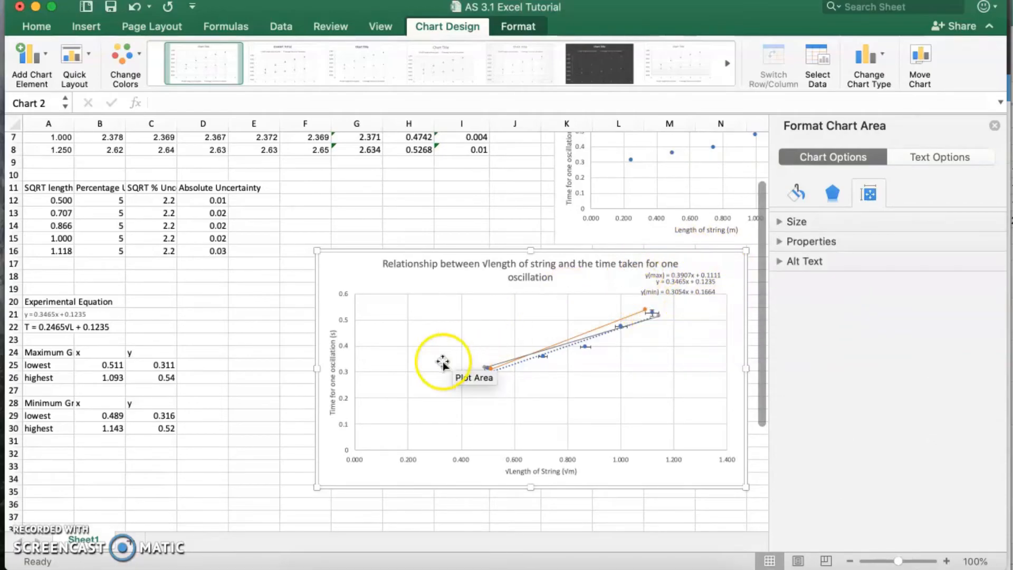
- Add the heading "Equation" in D24 for the maximum gradient table and in D28 for the minimum gradient table
left_click(210, 352)
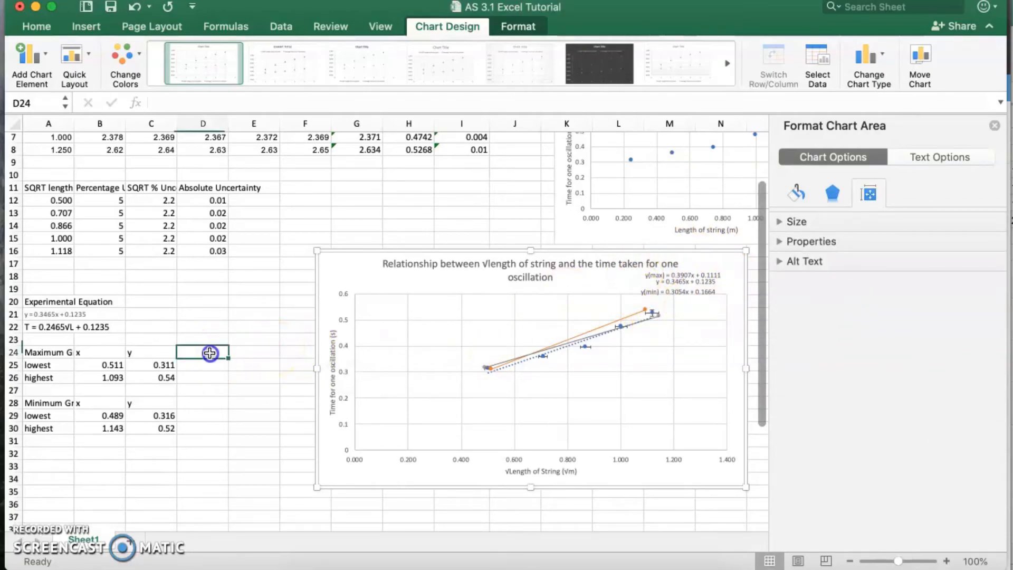
type("Equation")
left_click(187, 403)
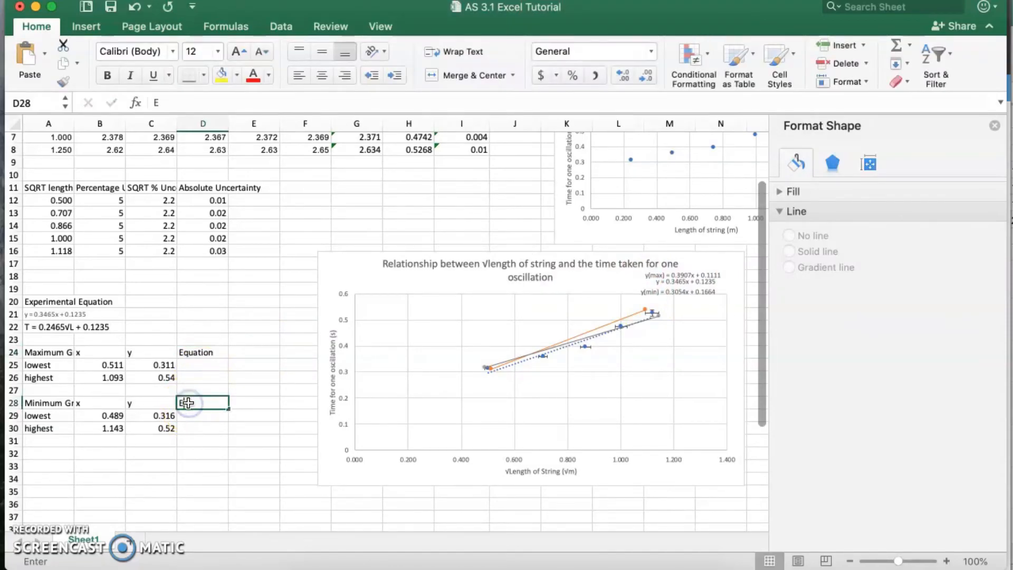
type("Equation")
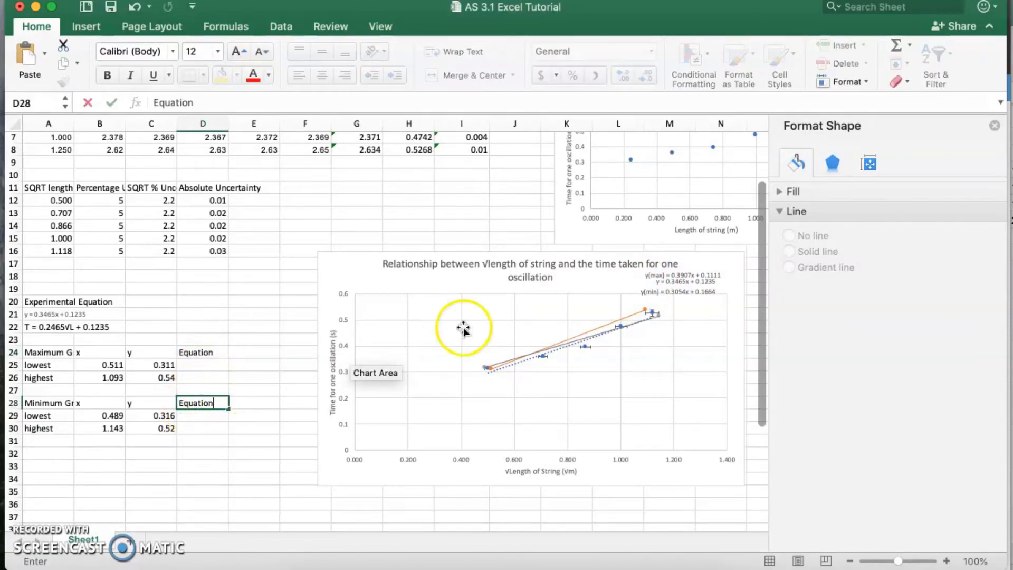
- Copy the chart's equation y(max) = 0.3907x + 0.1111 into D25 and left-align it
left_click(680, 275)
left_click(682, 275)
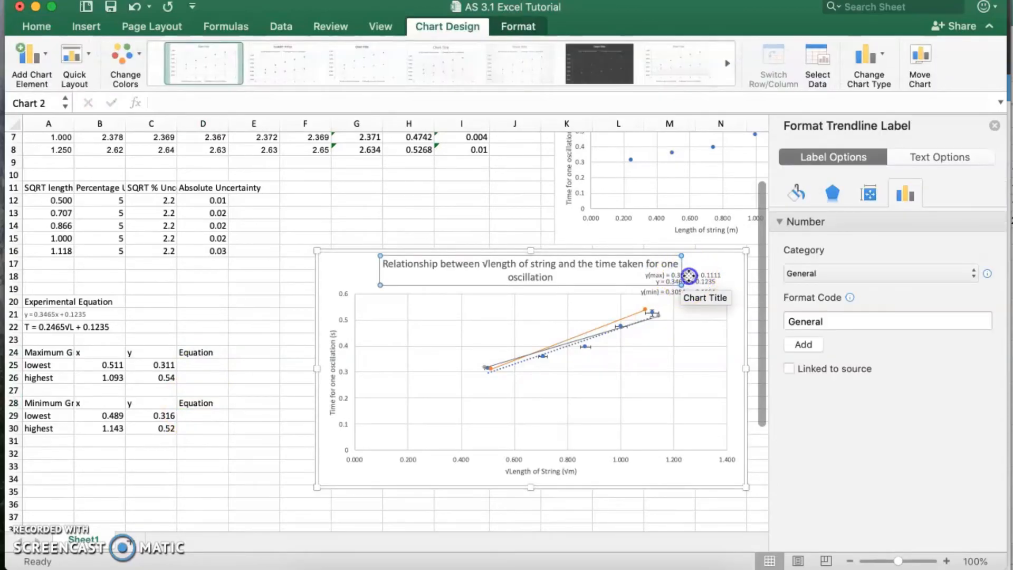
left_click(689, 276)
double_click(689, 276)
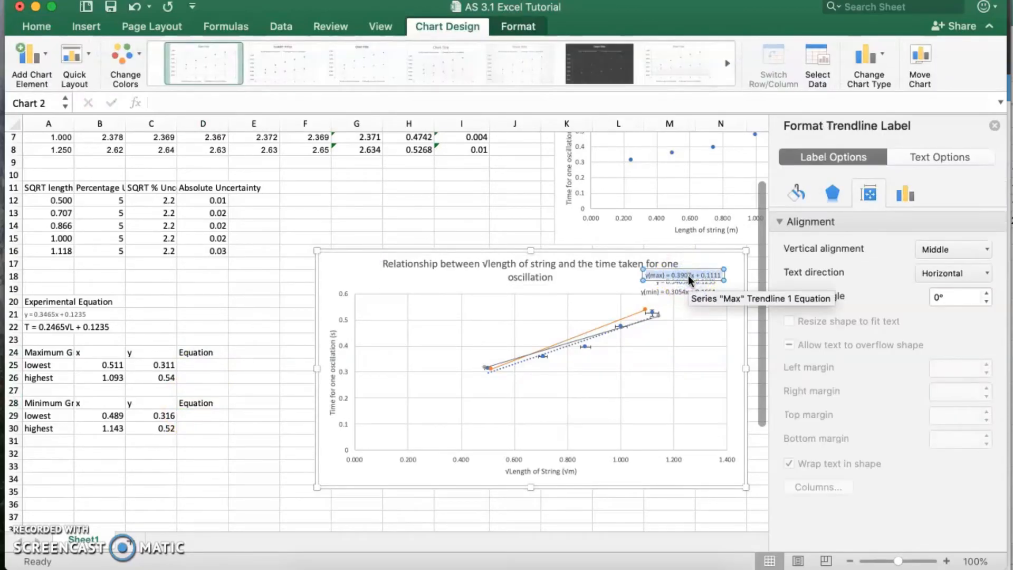
left_click(206, 368)
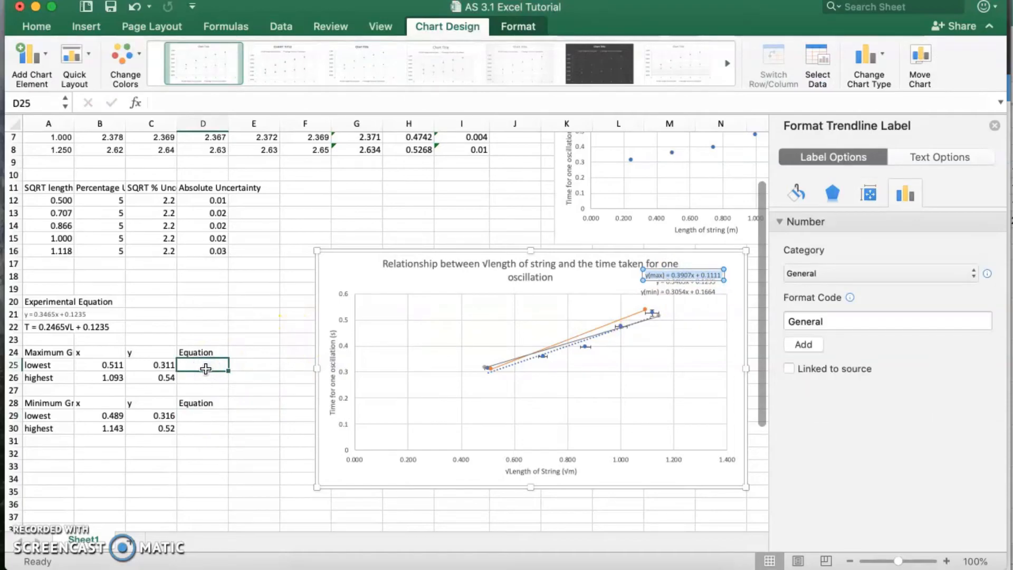
type("y(max) = 0.3907x + 0.1111")
left_click(299, 75)
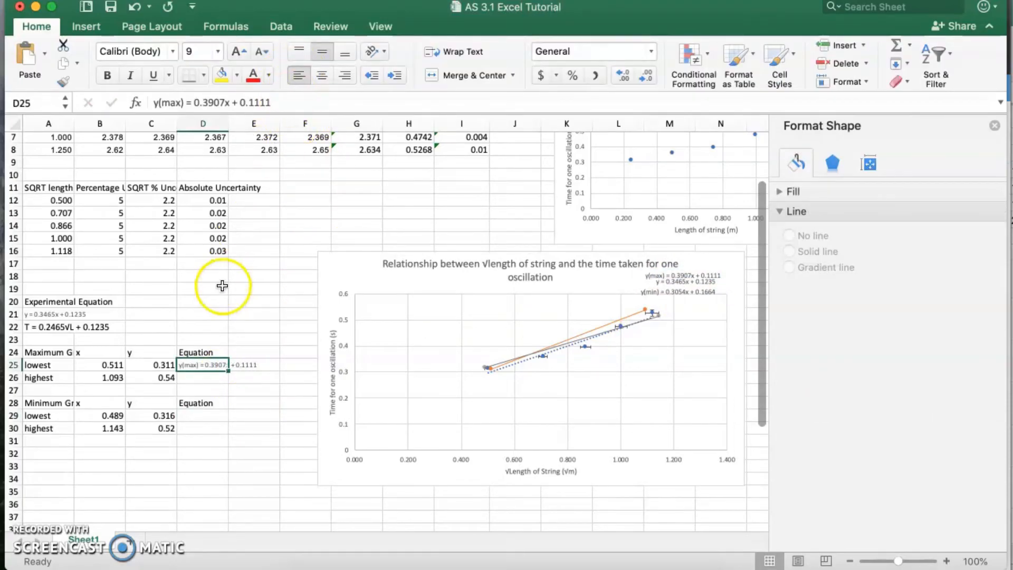
- Copy the chart's equation y(min) = 0.3054x + 0.1664 into D29 and left-align it
left_click(203, 416)
left_click(686, 291)
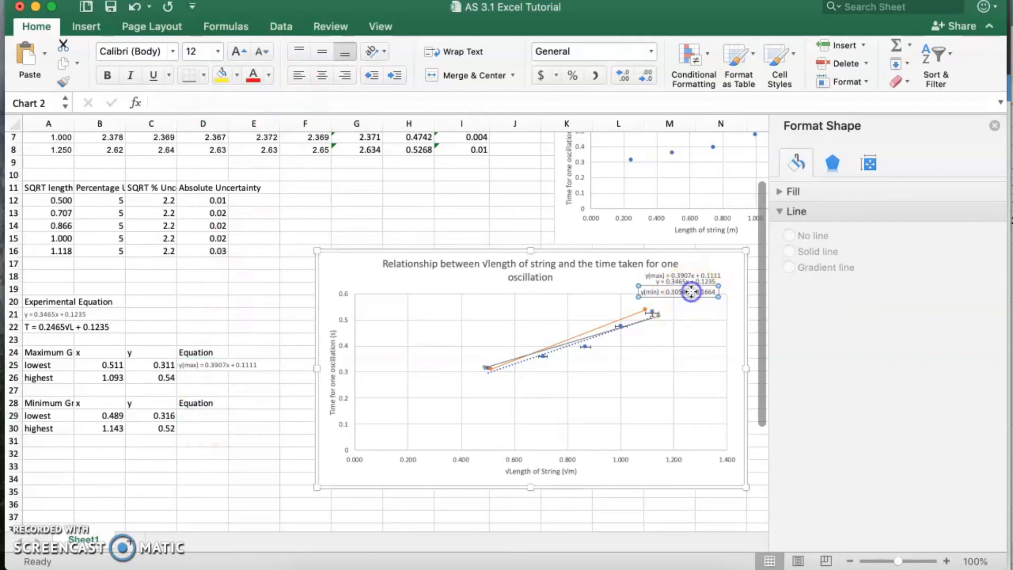
left_click(685, 292)
triple_click(685, 292)
left_click(206, 416)
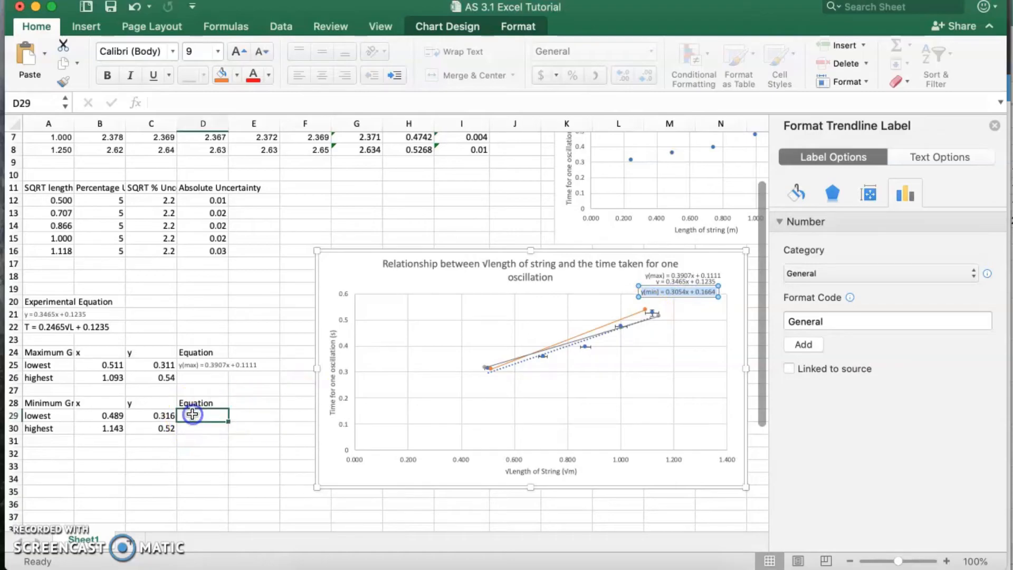
type("y(min) = 0.3054x + 0.1664")
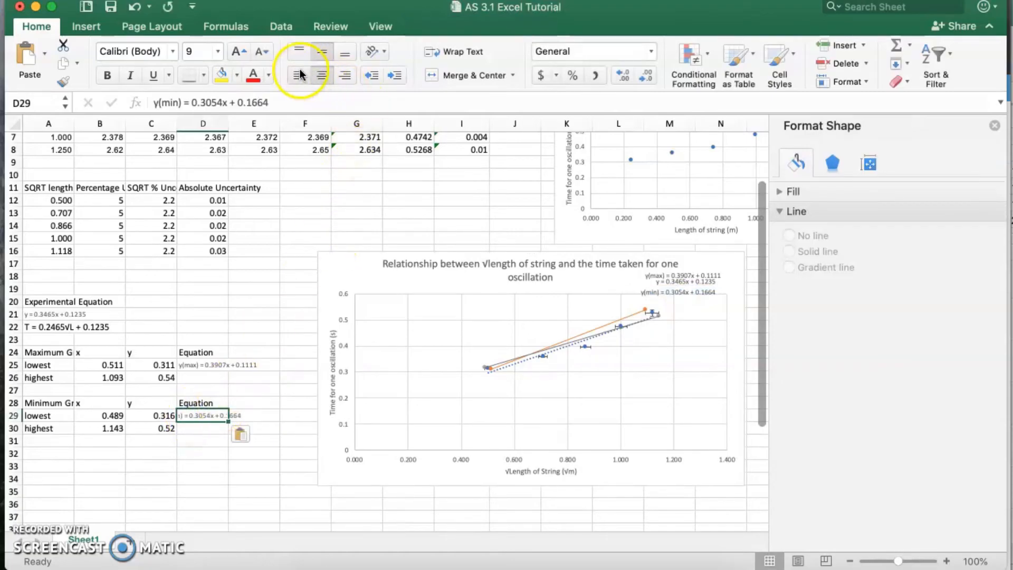
left_click(299, 75)
left_click(206, 440)
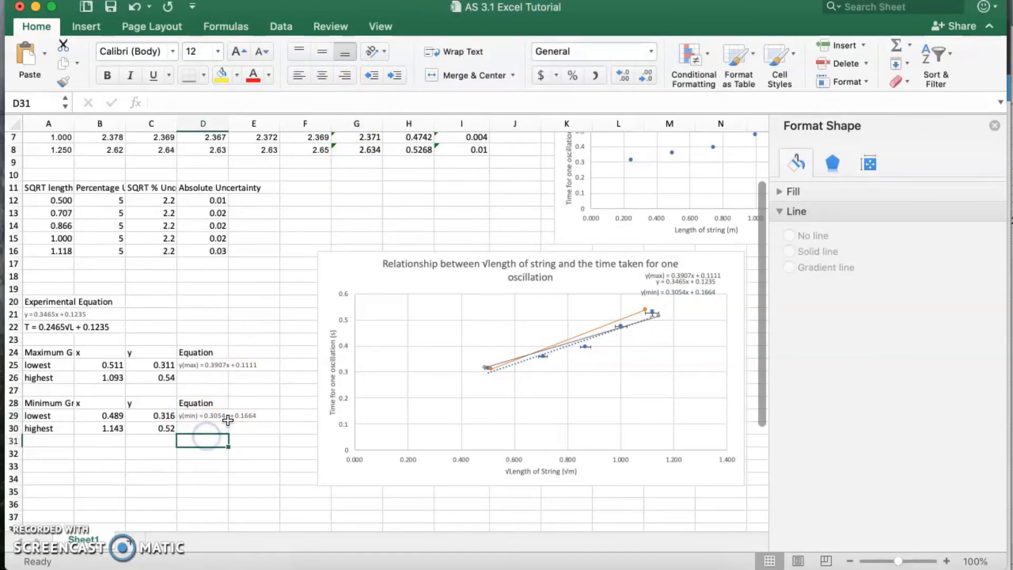
- Enter the heading "Gradient Error" in A33 and the text "(max gradient - min gradient)/2" in A34
scroll(159, 433, "down", 2)
left_click(42, 417)
type("Gradient ")
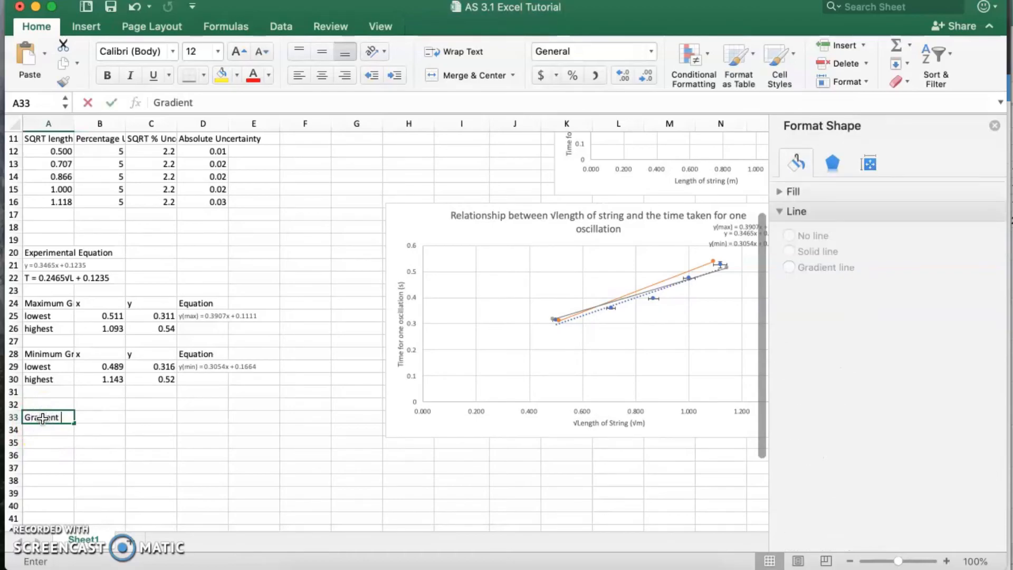
type("Error")
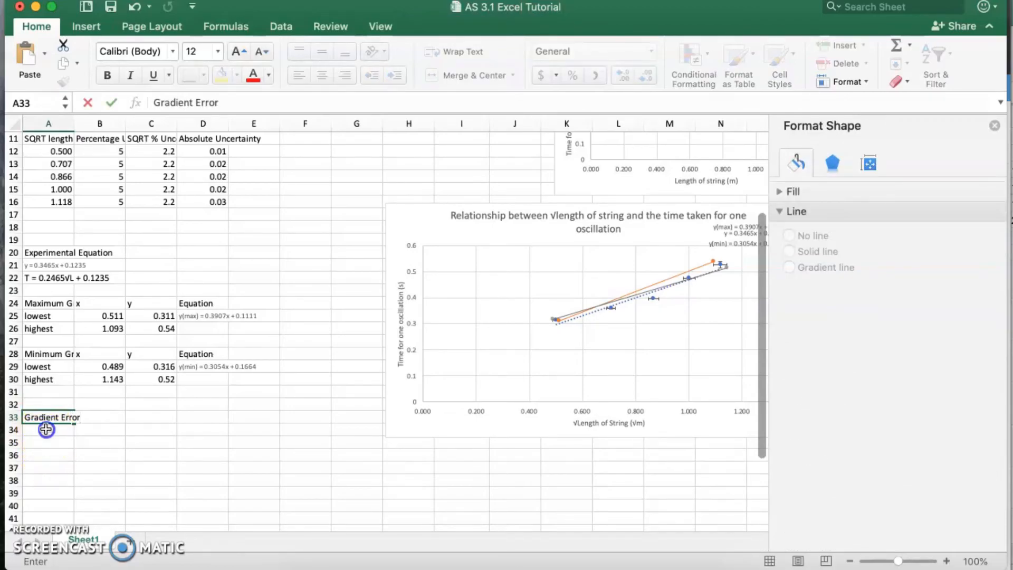
left_click(46, 430)
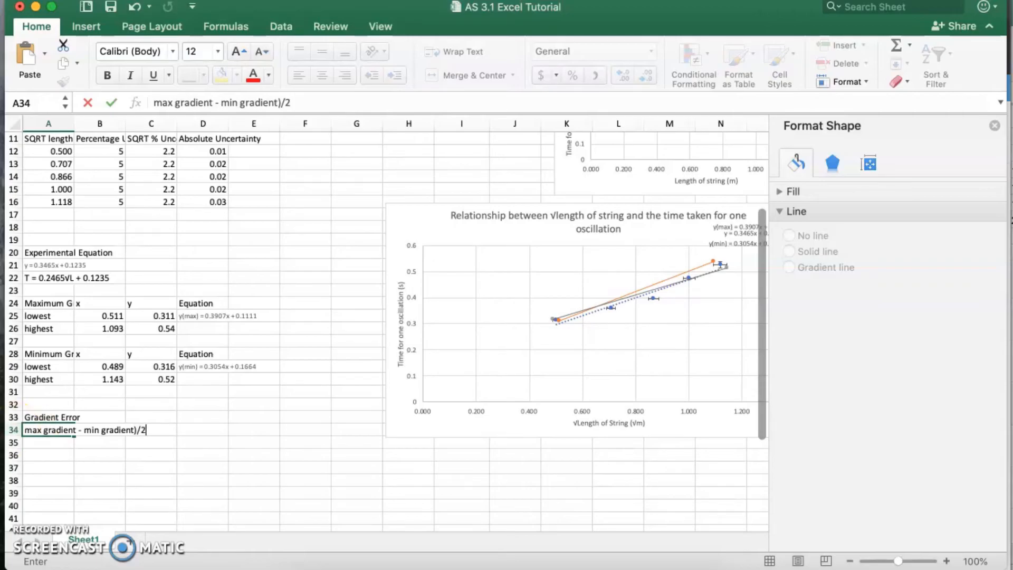
left_click(27, 429)
type("(")
left_click(77, 471)
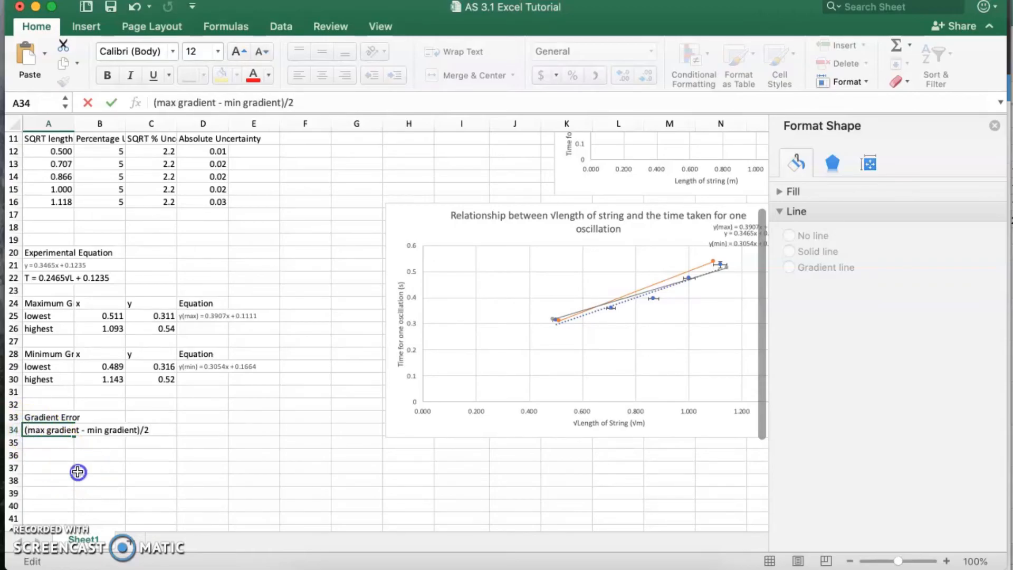
- Calculate the gradient error with =(0.3907-0.3054)/2 and move the result to A35, directly under its description
left_click(56, 454)
type("=")
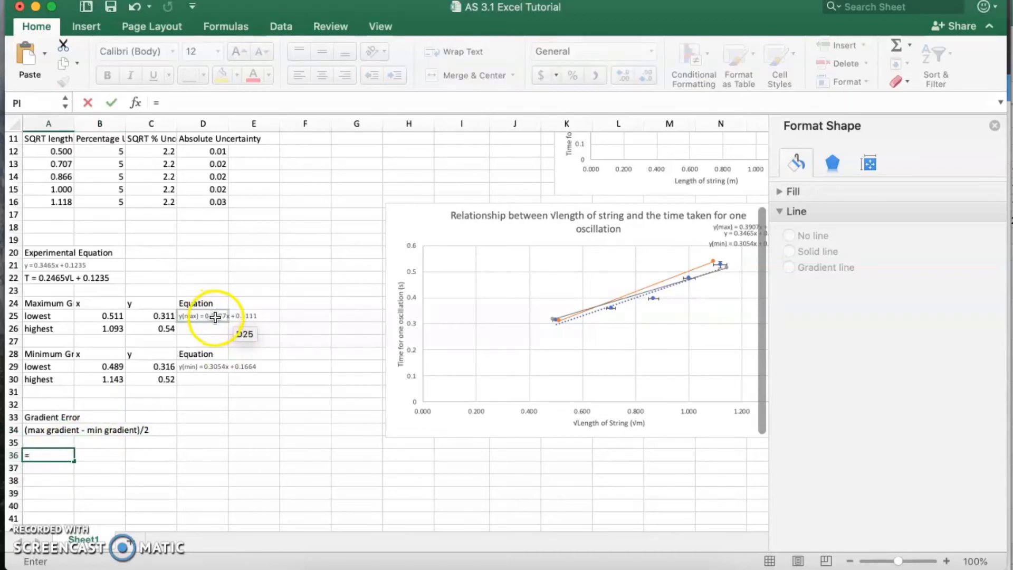
left_click(69, 466)
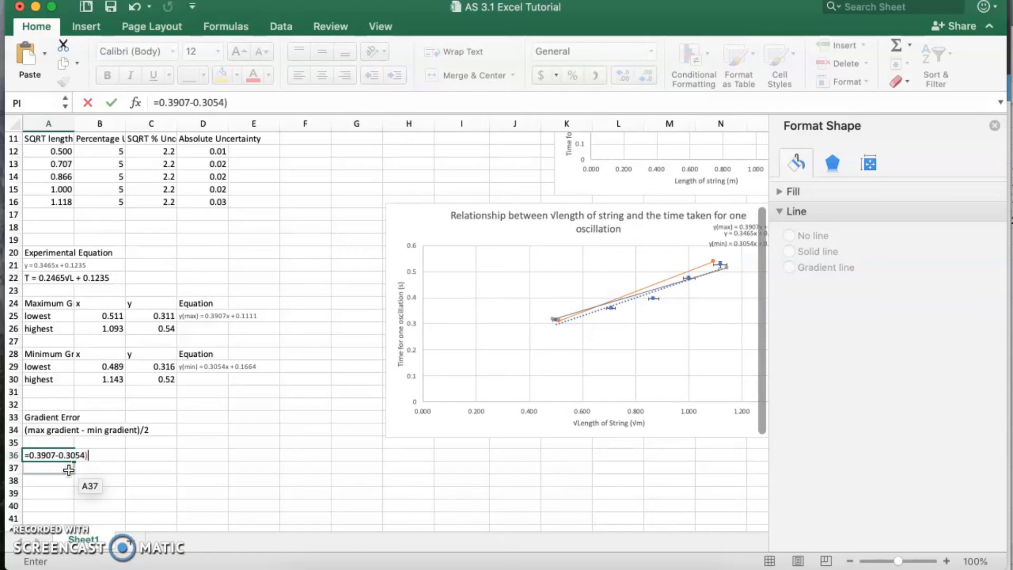
type("2")
left_click(31, 455)
type("(")
key("Return")
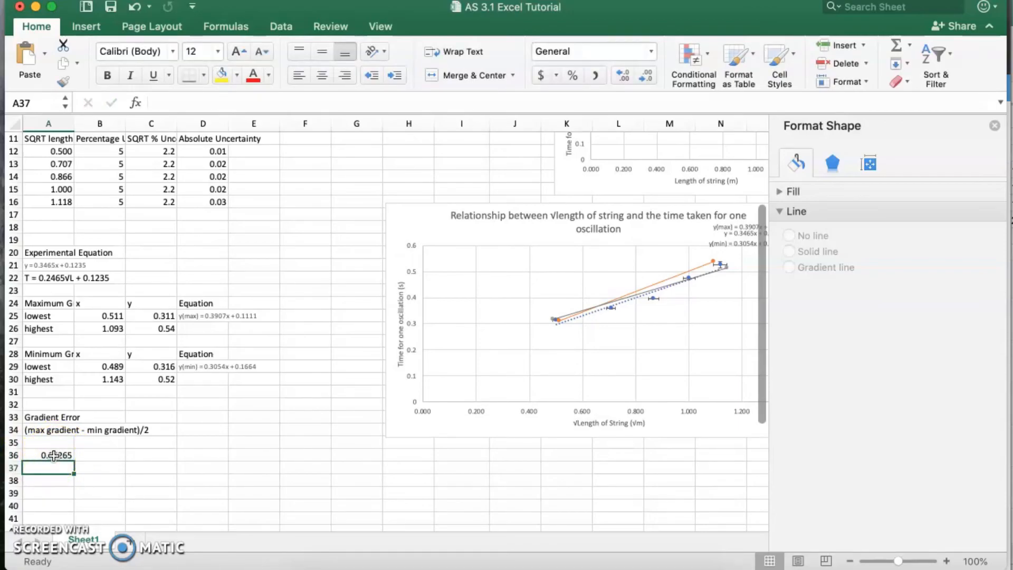
left_click(54, 455)
left_click_drag(54, 459, 55, 448)
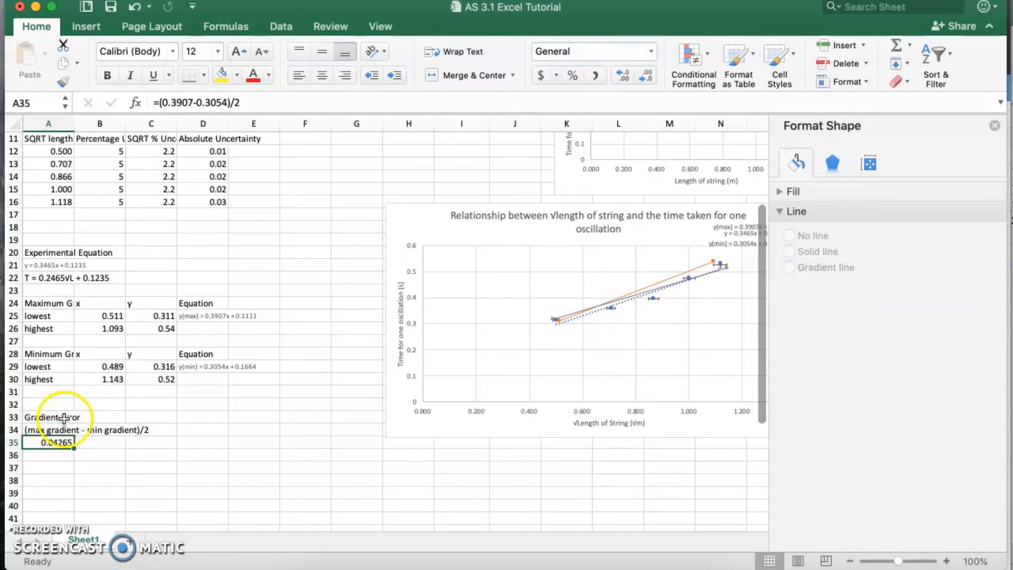
- Enter the heading "Y Intercept Error" in D33
left_click(186, 416)
type("Y Interc")
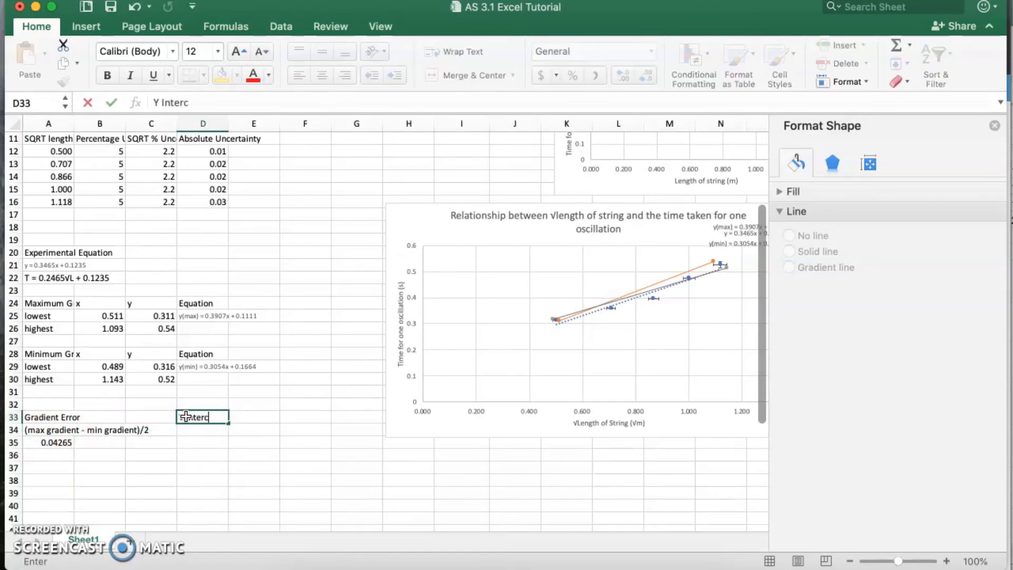
type("ept Error")
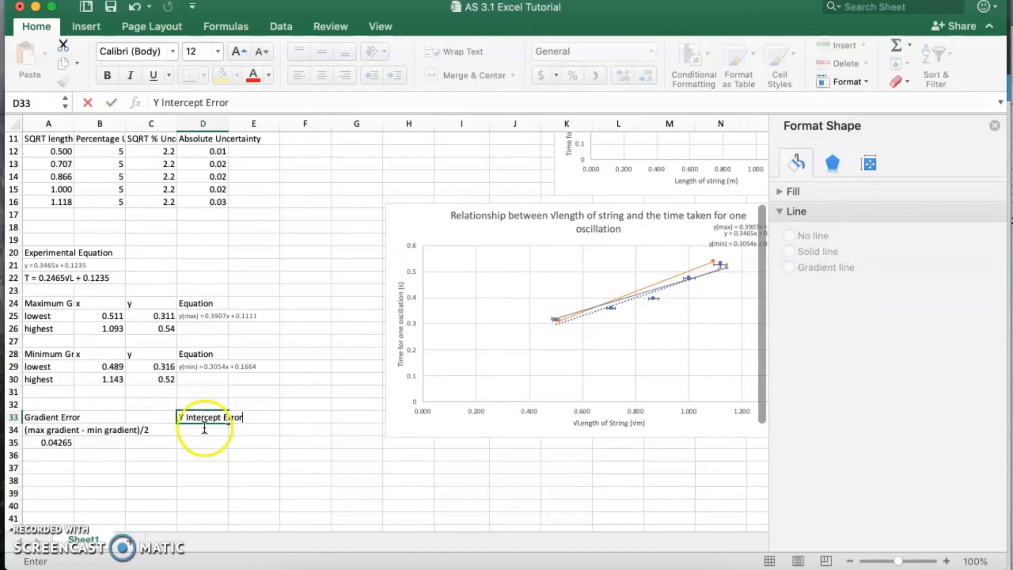
- Copy the gradient error description from A34 into D34 and reword it as "(max interept - min intercept)/2"
left_click(63, 430)
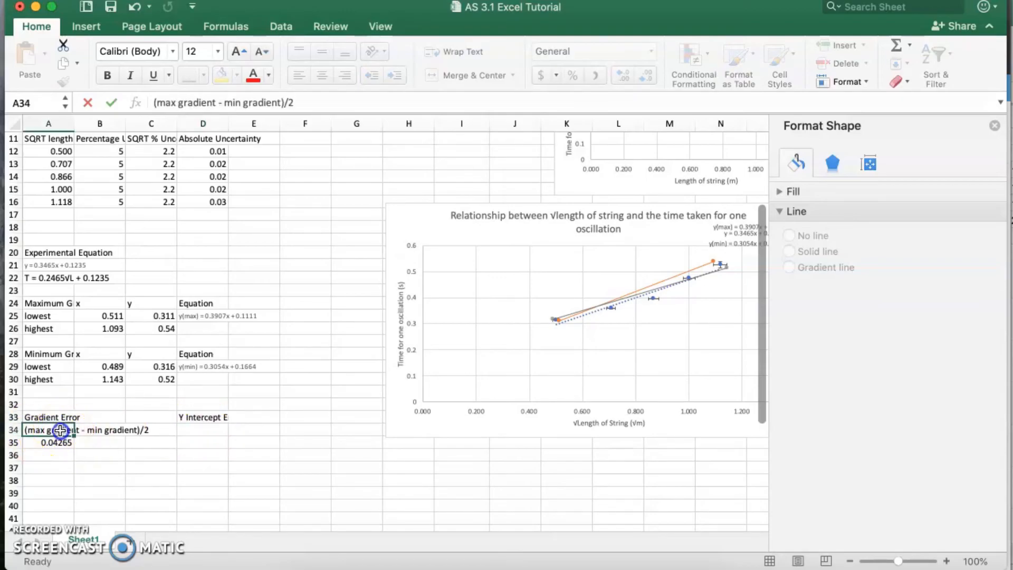
key("ctrl+c")
left_click(200, 429)
key("ctrl+v")
double_click(215, 430)
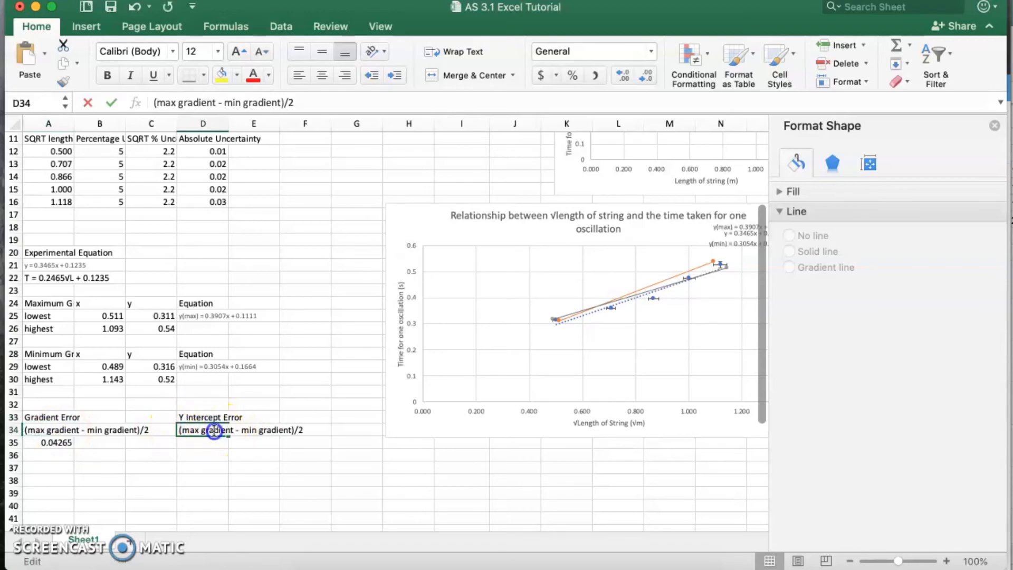
type("in")
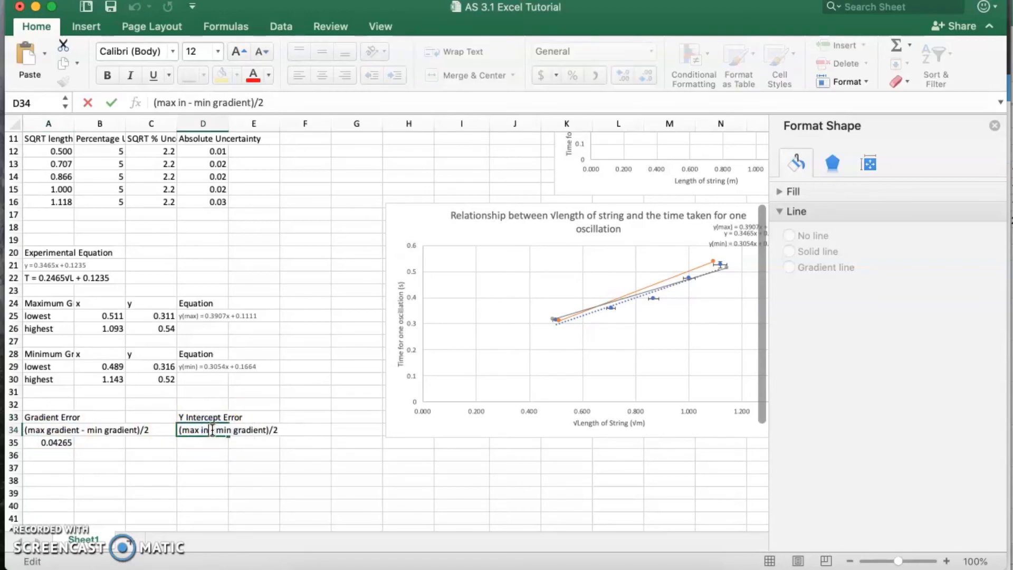
type("terept")
left_click(272, 429)
double_click(248, 103)
type("intercept")
- Calculate the y-intercept error in D35 with =(0.1664-0.1111)/2
left_click(192, 442)
type("=(")
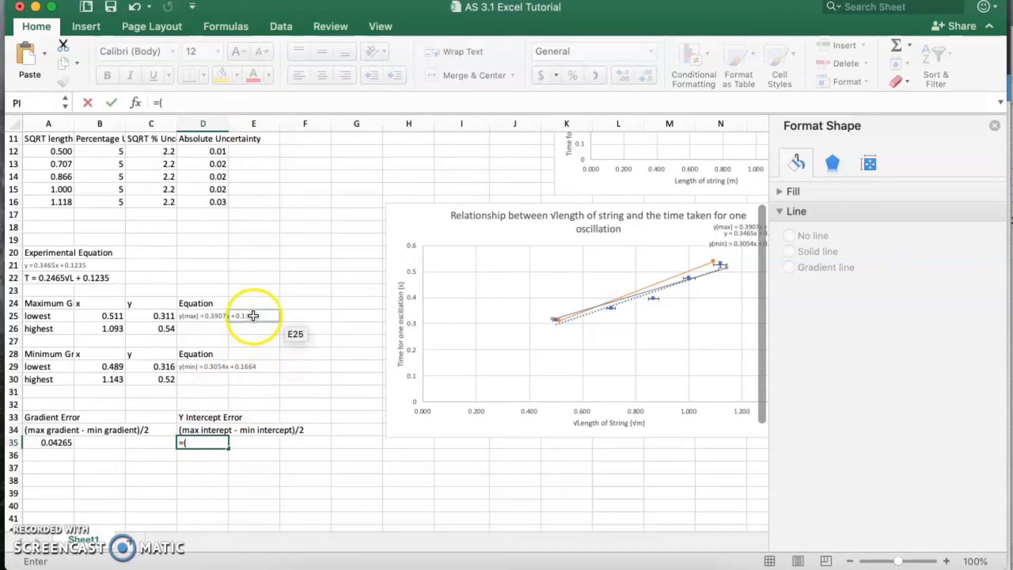
type("0.1664-")
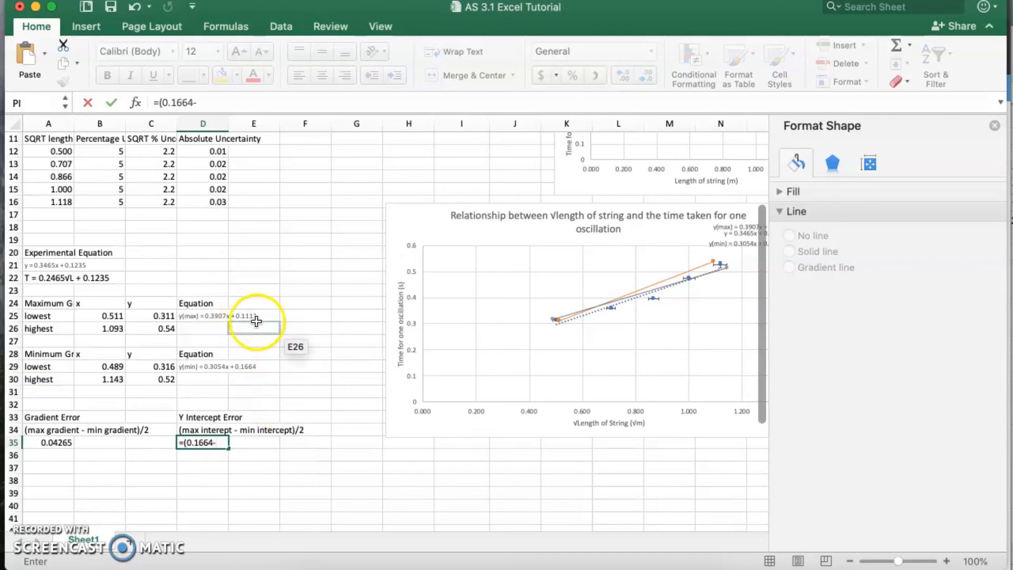
type("0.1111)/")
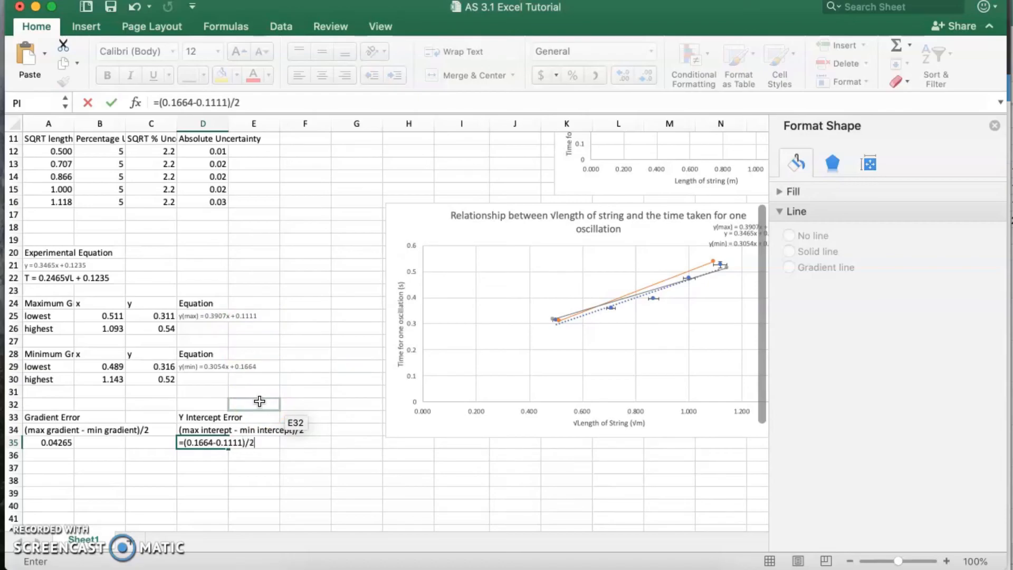
type("2")
key("Return")
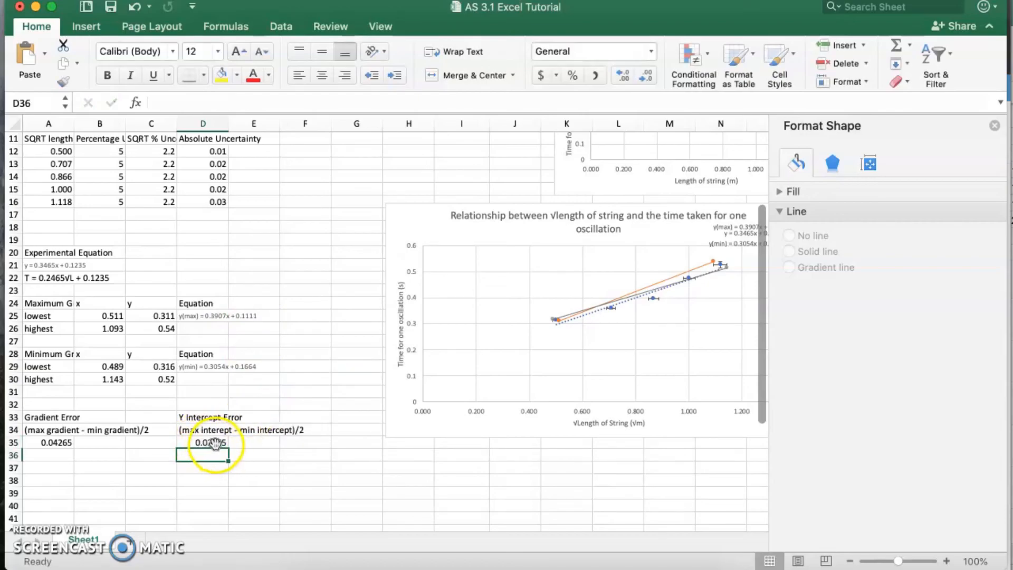
- Enter the heading "Final Experimental" in A38, below the error calculations
left_click(52, 481)
type("Final Experimental")
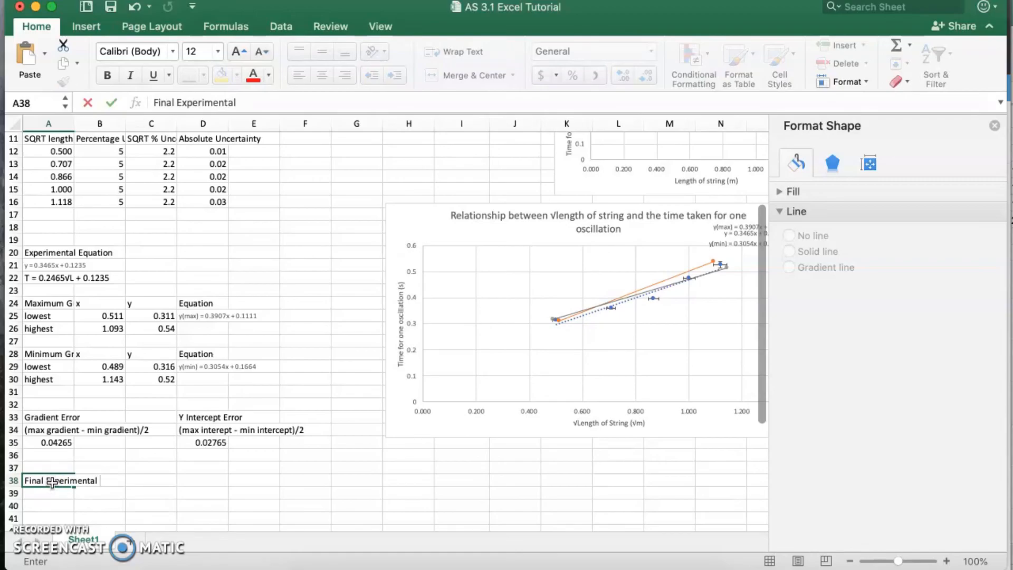
left_click(60, 494)
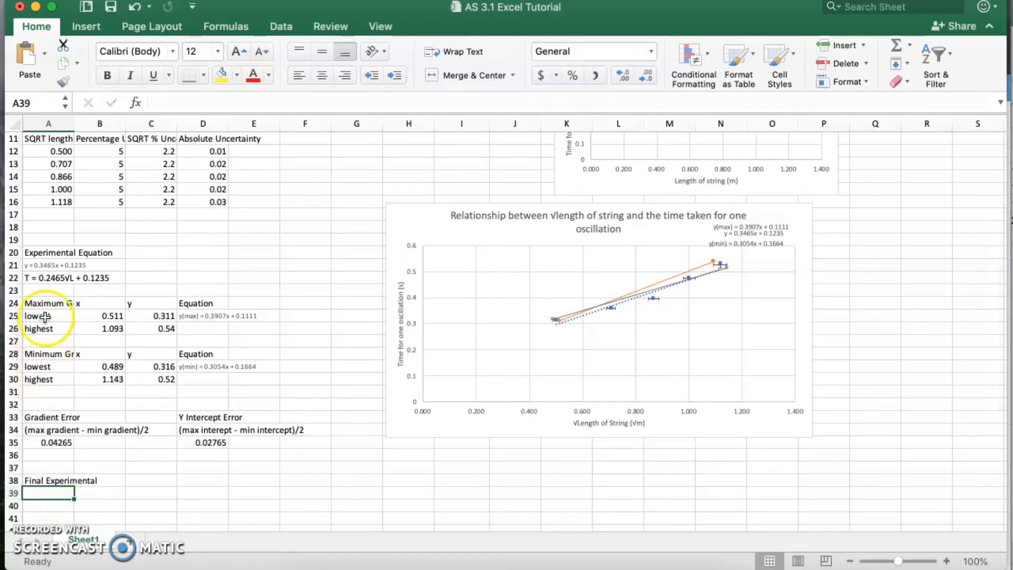
- Copy the experimental equation from A22 into A39, under the Final Experimental heading
left_click(61, 278)
key("super+c")
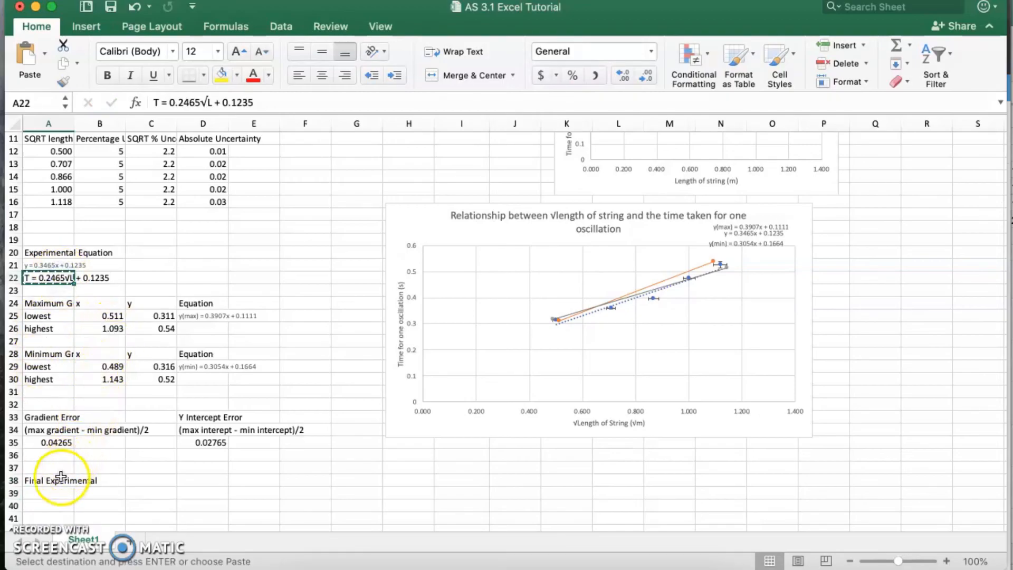
left_click(61, 493)
key("super+v")
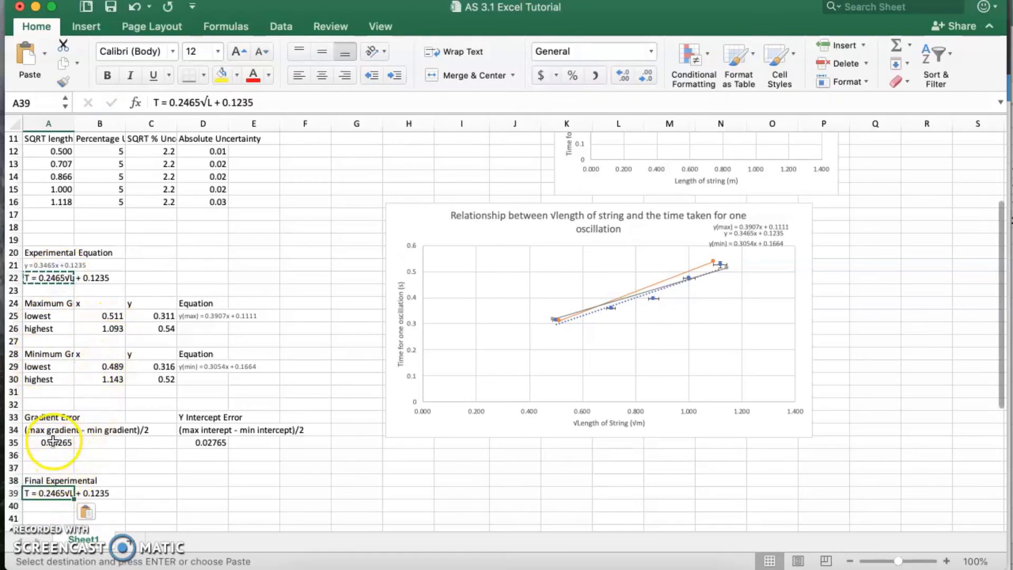
- Display the gradient error in A35 and the y-intercept error in D35 to two decimal places
left_click(53, 442)
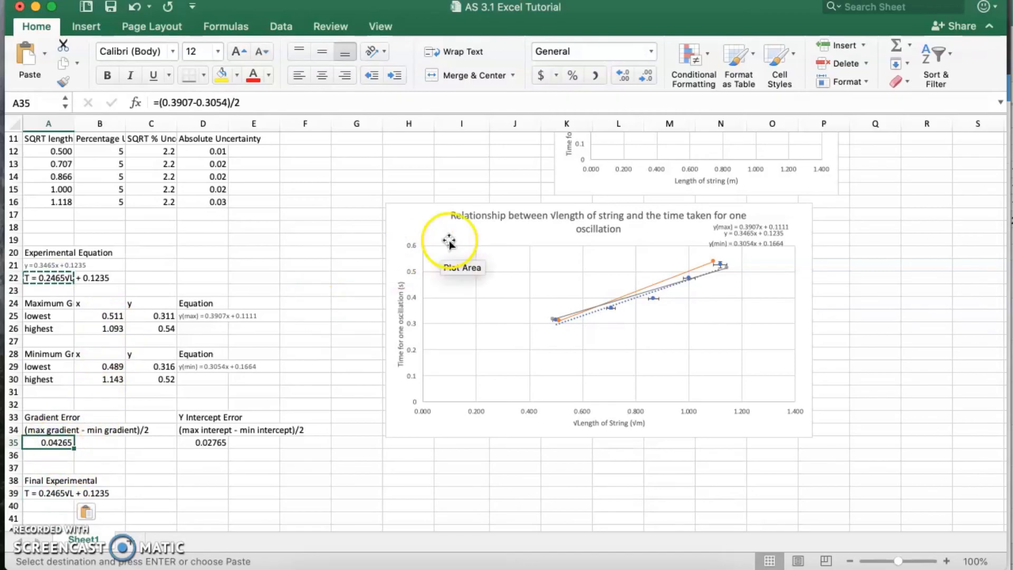
left_click(643, 78)
left_click(644, 79)
left_click(222, 443)
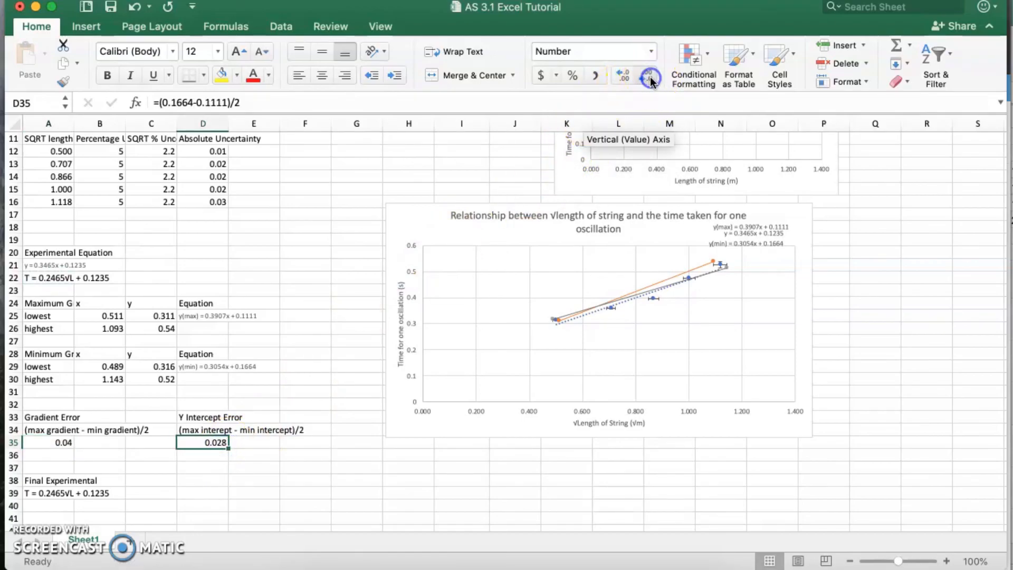
- Insert the gradient error as "±004" after 0.2465 in the A39 equation and remove the extra space before the plus sign
left_click(53, 493)
left_click(199, 103)
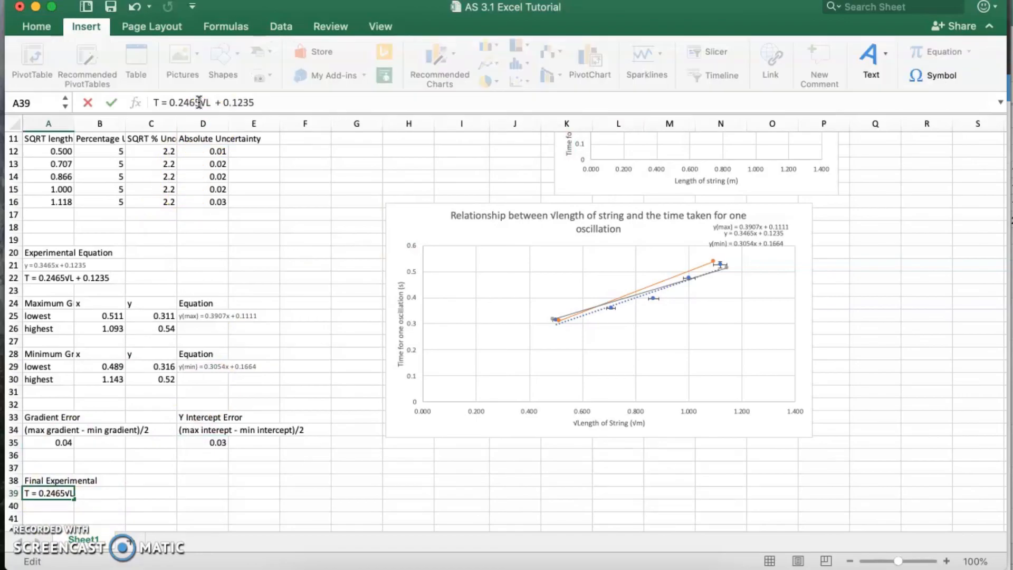
type("±0.004")
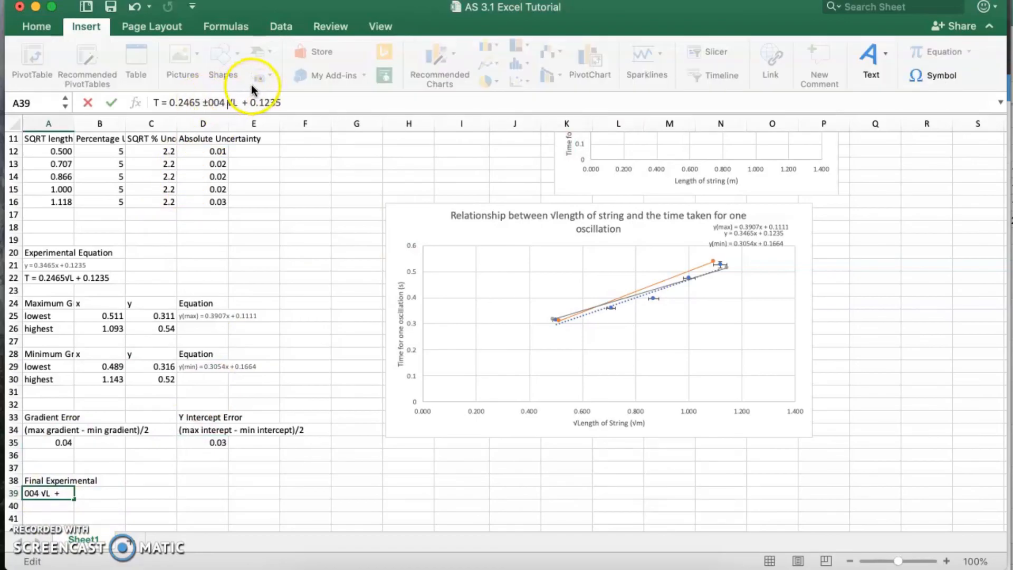
left_click(243, 101)
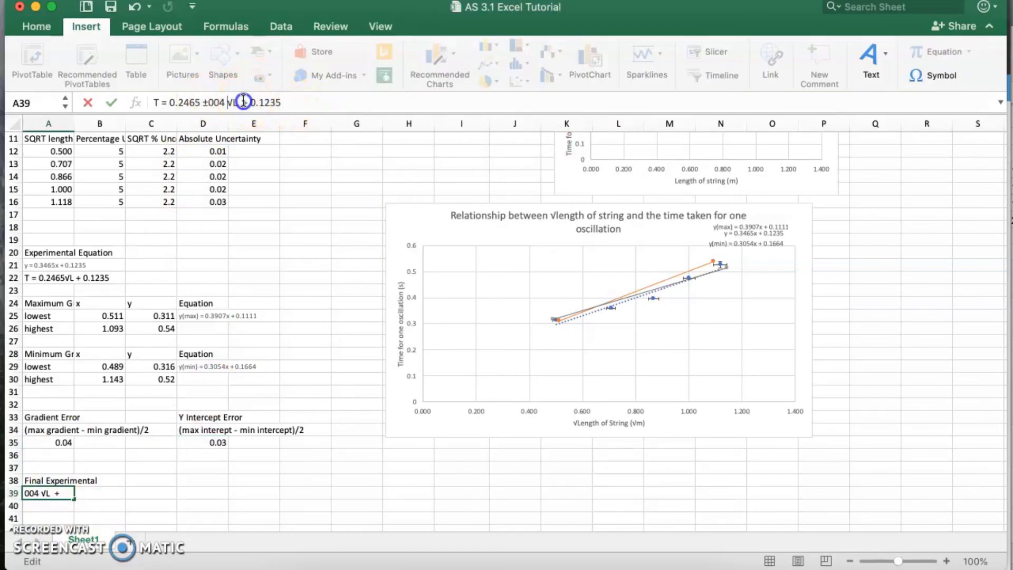
- Append the y-intercept error "± 0.03" to the A39 equation and put a space after both ± symbols
left_click(287, 102)
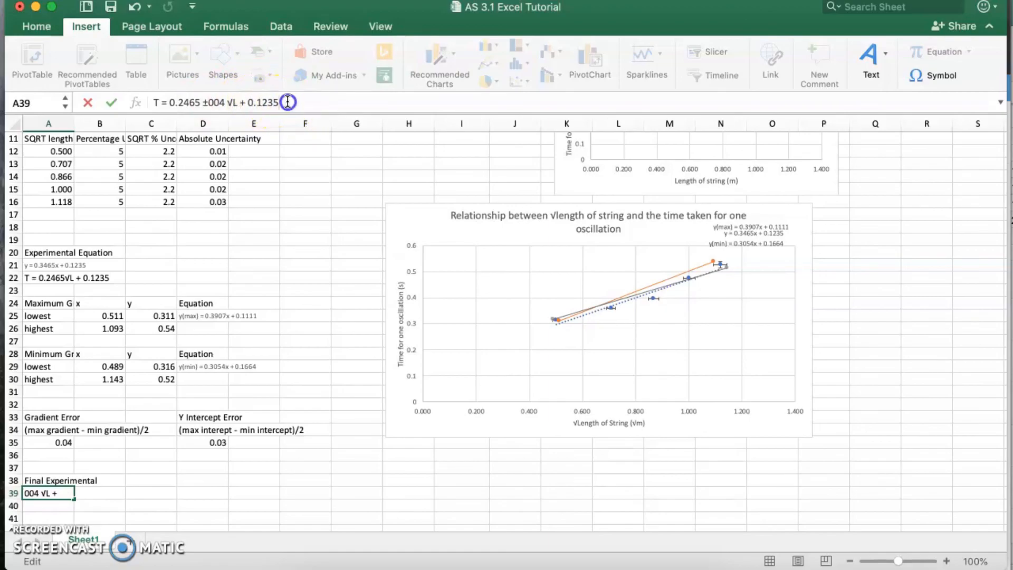
left_click(923, 75)
left_click(207, 185)
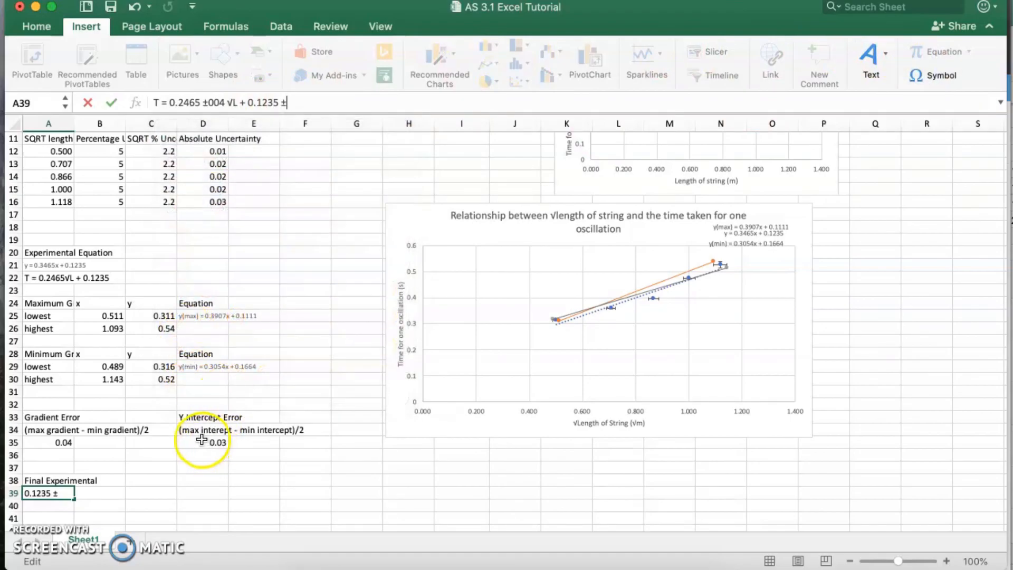
type("0.03")
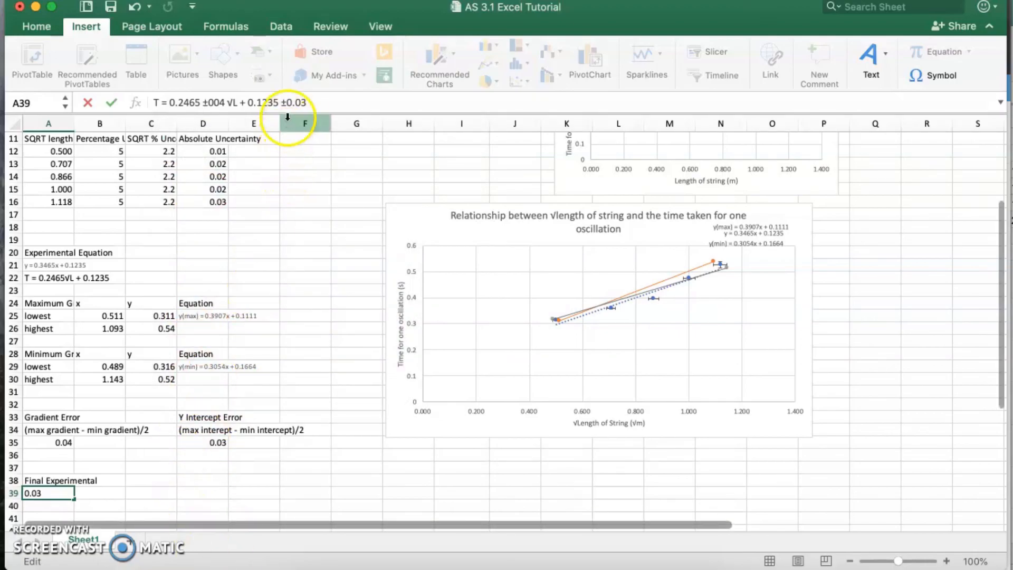
left_click(286, 100)
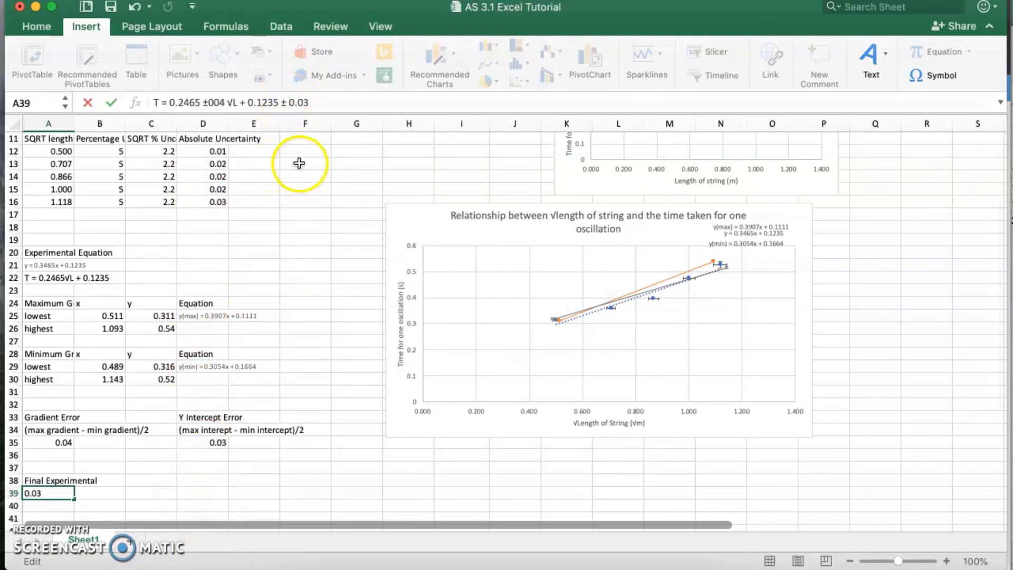
left_click(210, 102)
left_click(203, 480)
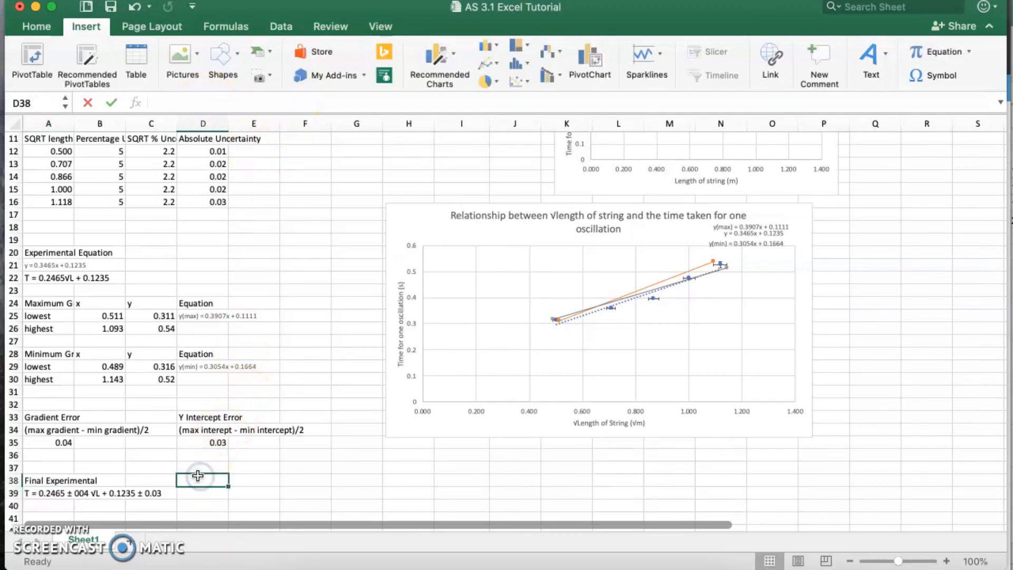